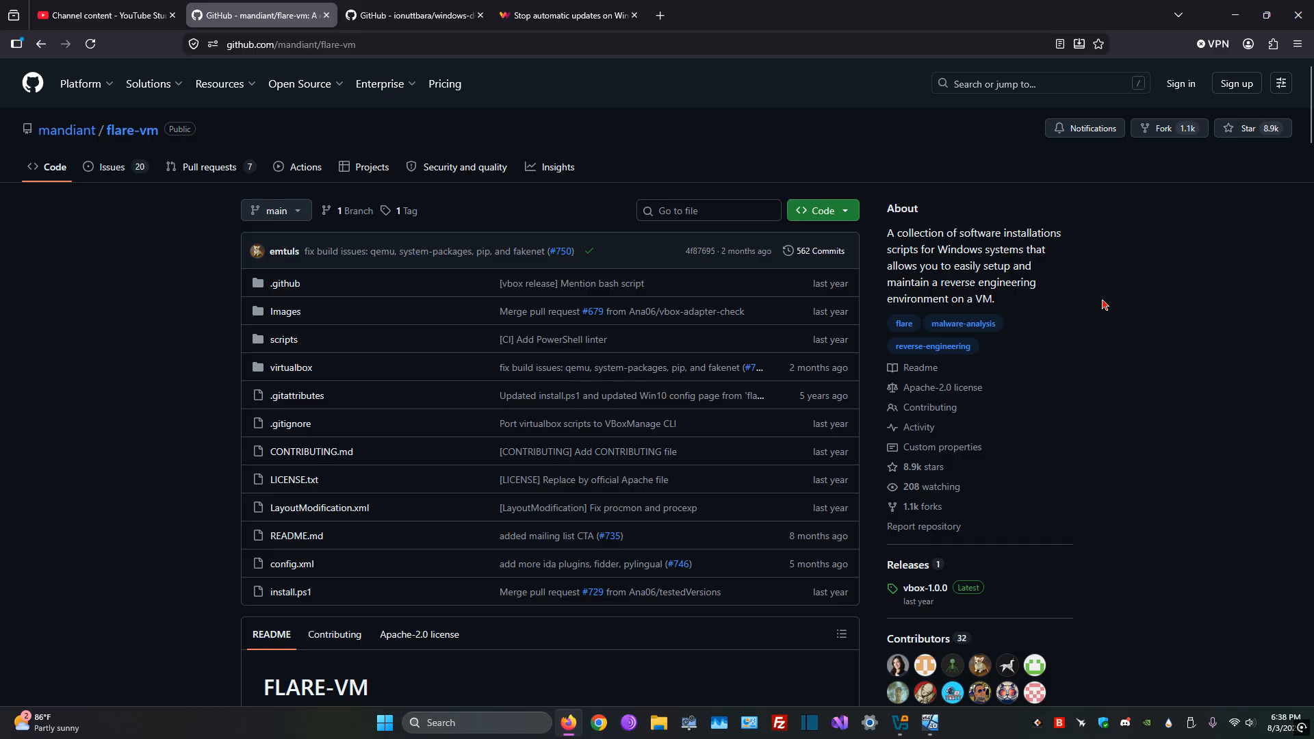
# Step: Look over the mandiant/flare-vm repository page and read its README down to the Requirements section
pyautogui.scroll(-6, 1102, 309)
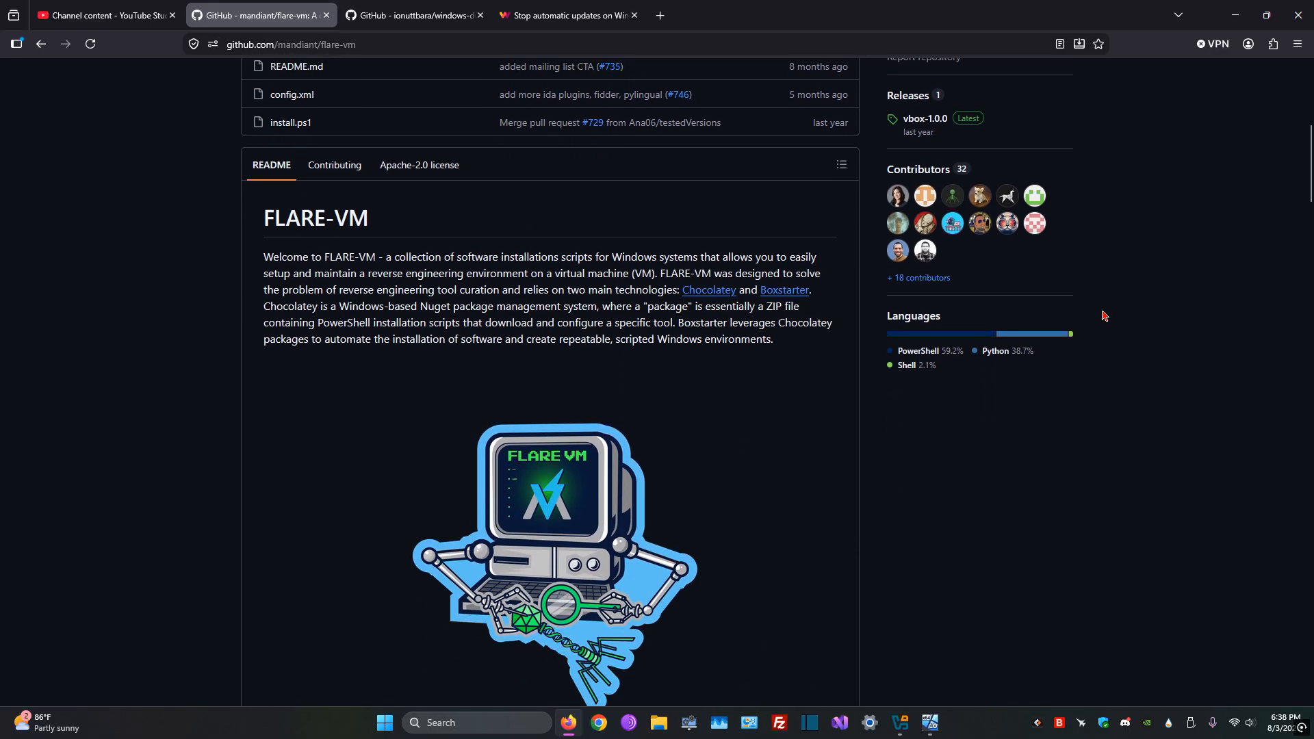
pyautogui.scroll(4, 1105, 316)
pyautogui.scroll(4, 1133, 359)
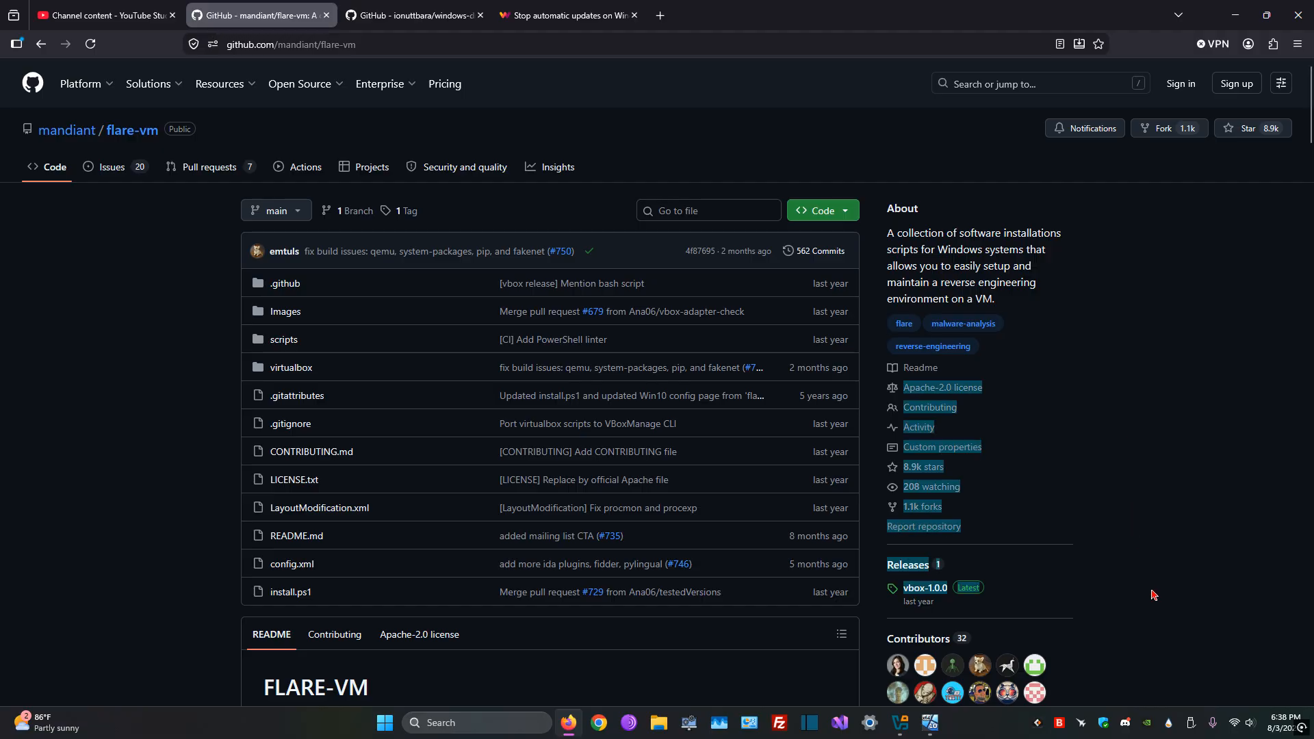
pyautogui.scroll(-7, 1153, 593)
pyautogui.scroll(-7, 1133, 579)
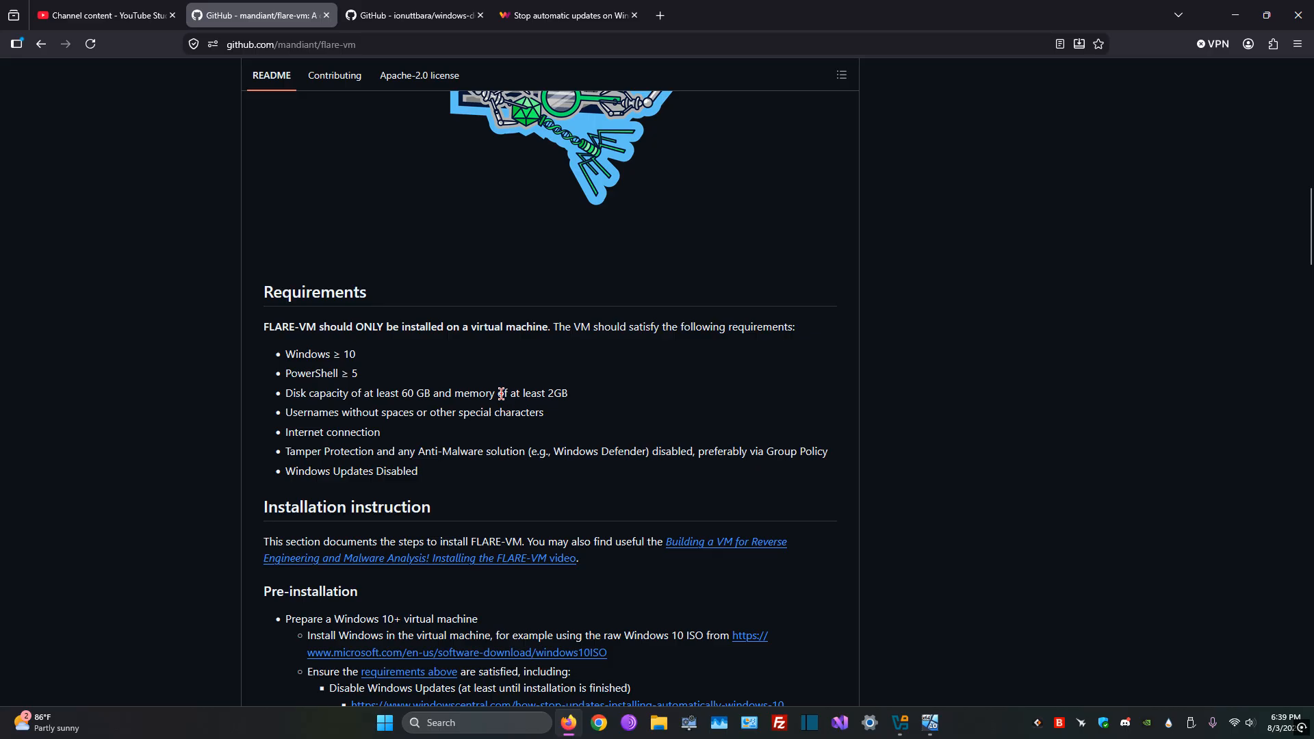
# Step: Compare the Win 10 machine's memory, processors and disk in VirtualBox Manager with the disk, memory and username requirements in the README
pyautogui.click(900, 723)
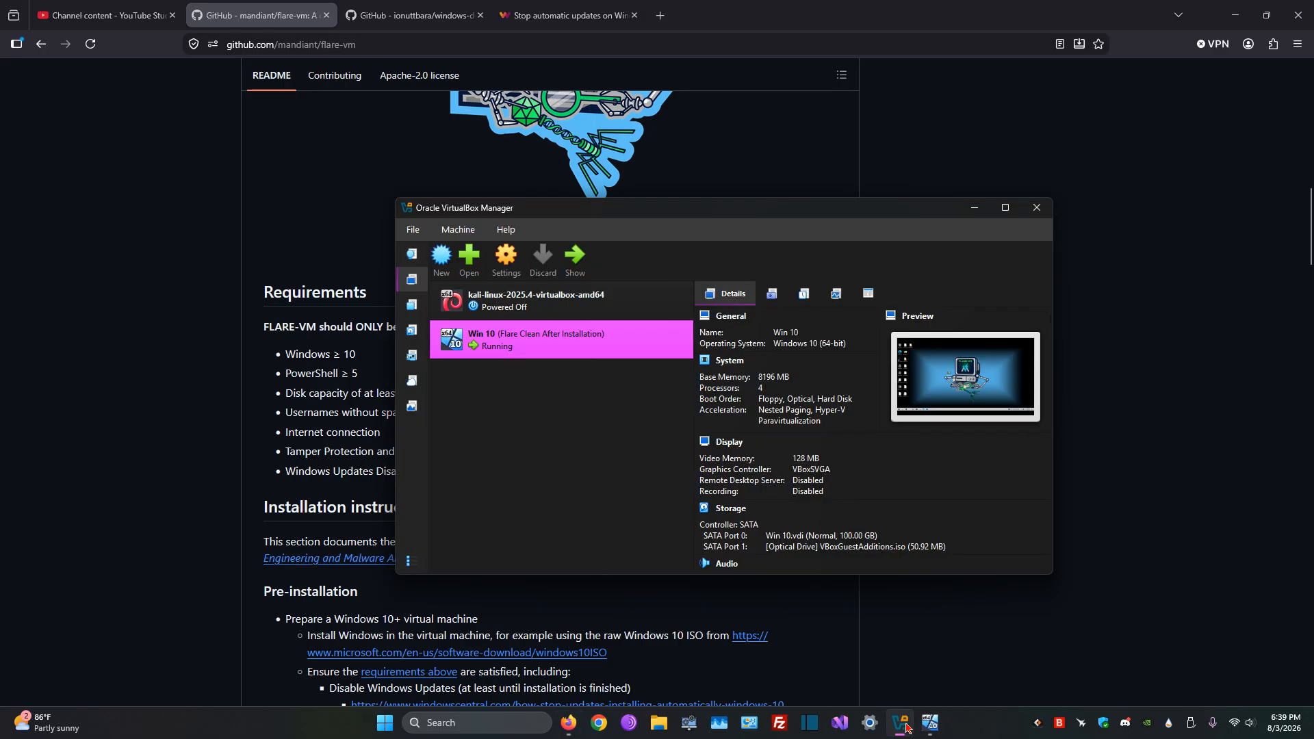
pyautogui.moveTo(851, 211); pyautogui.dragTo(801, 216)
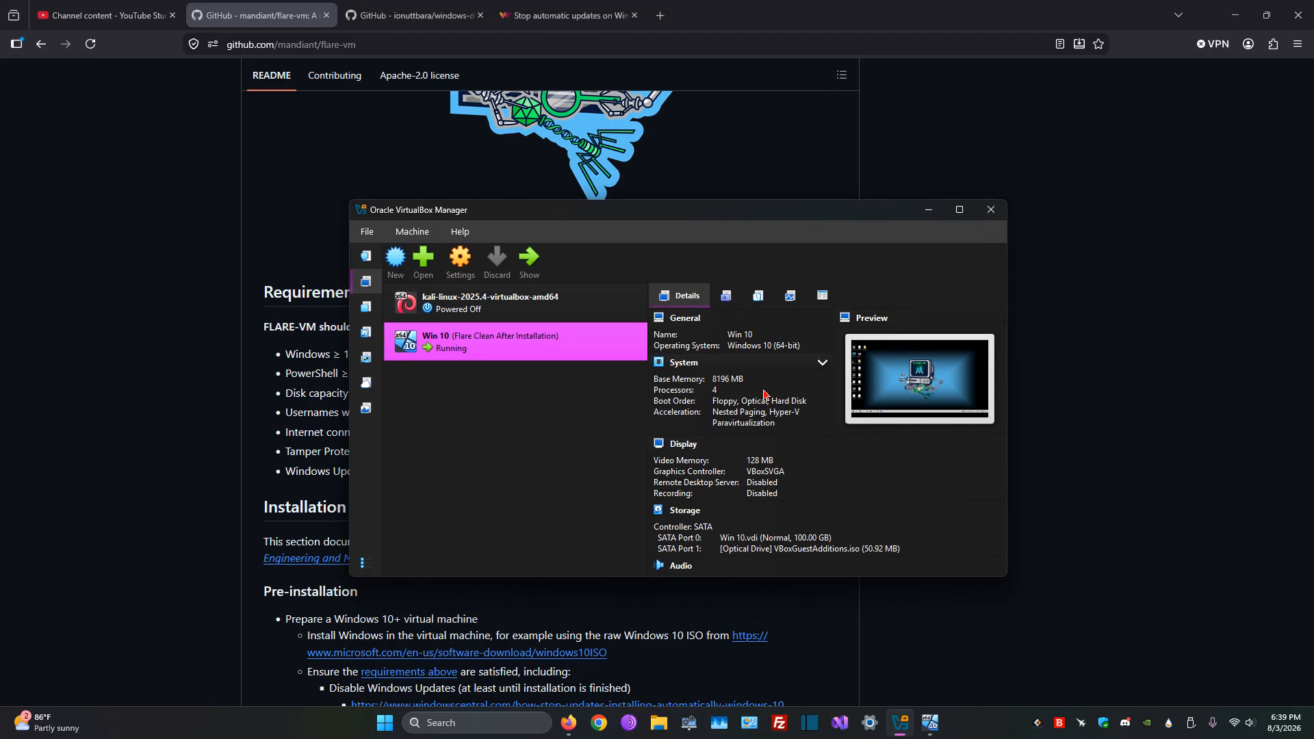
pyautogui.click(295, 351)
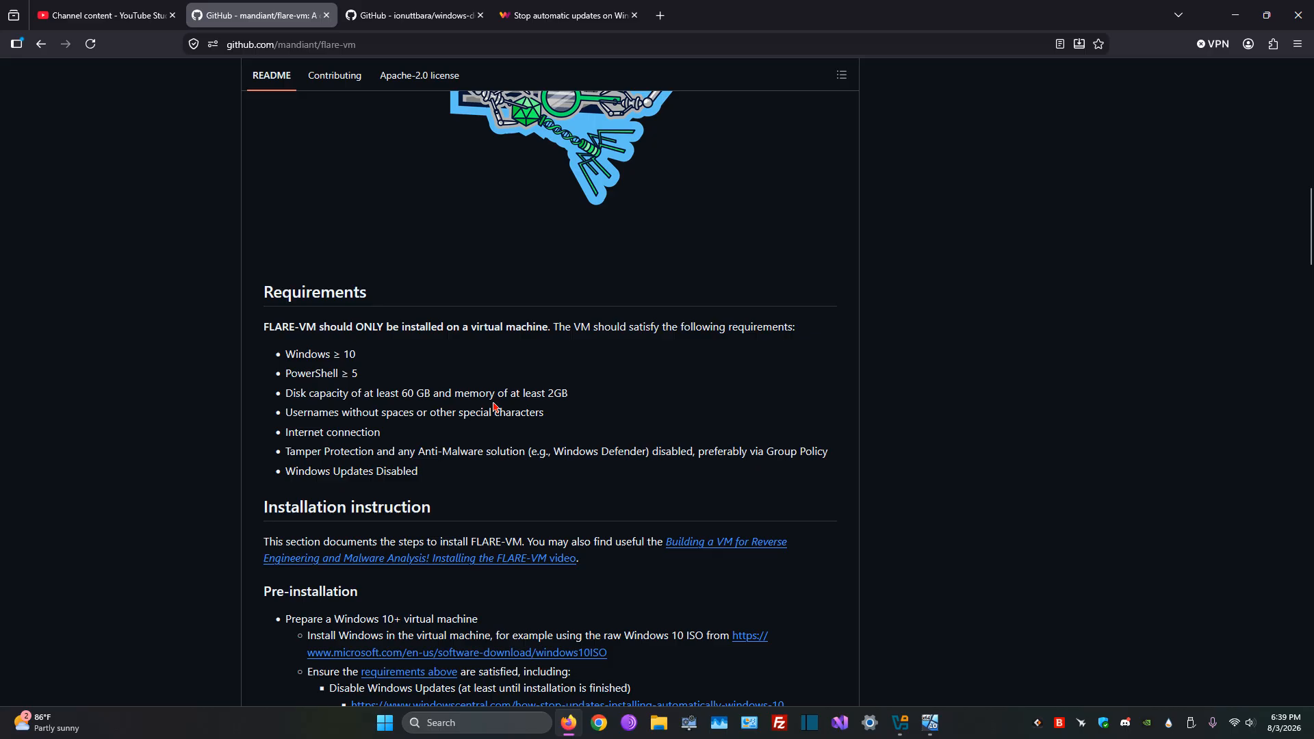
pyautogui.moveTo(401, 390); pyautogui.dragTo(462, 393)
pyautogui.click(464, 394)
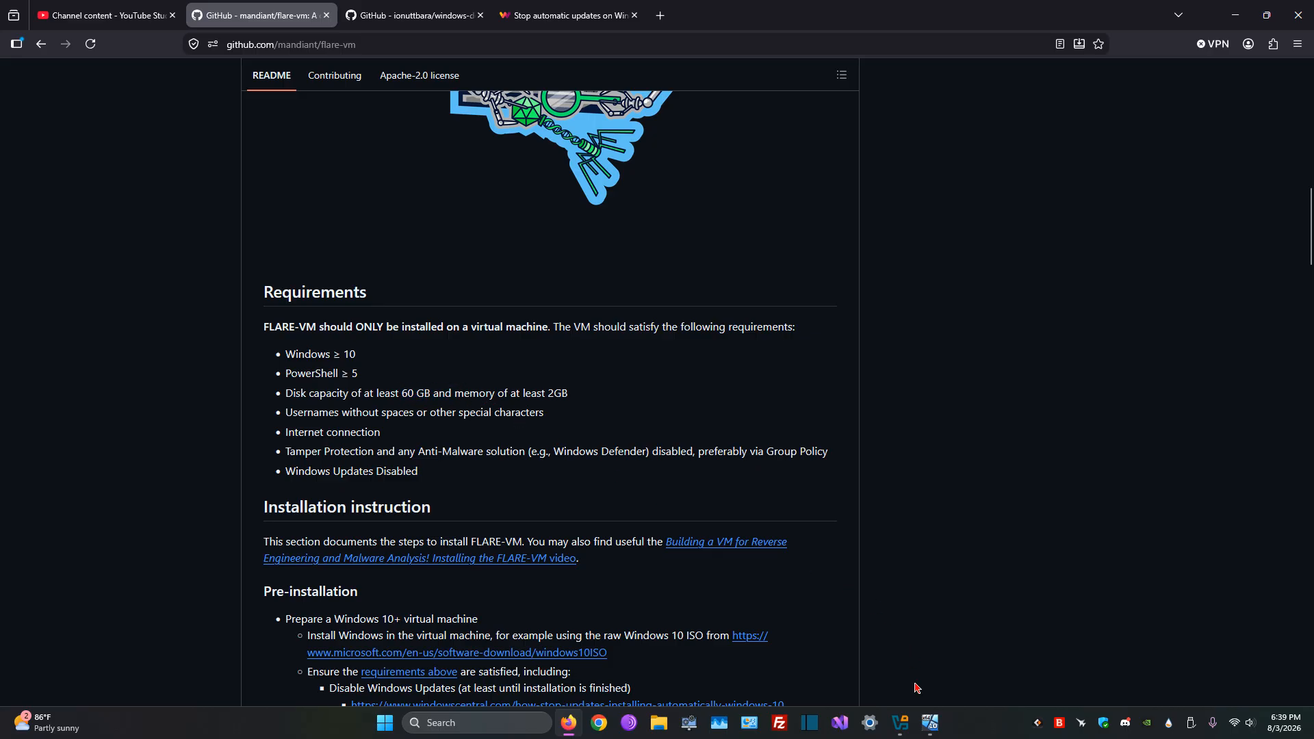
pyautogui.click(903, 723)
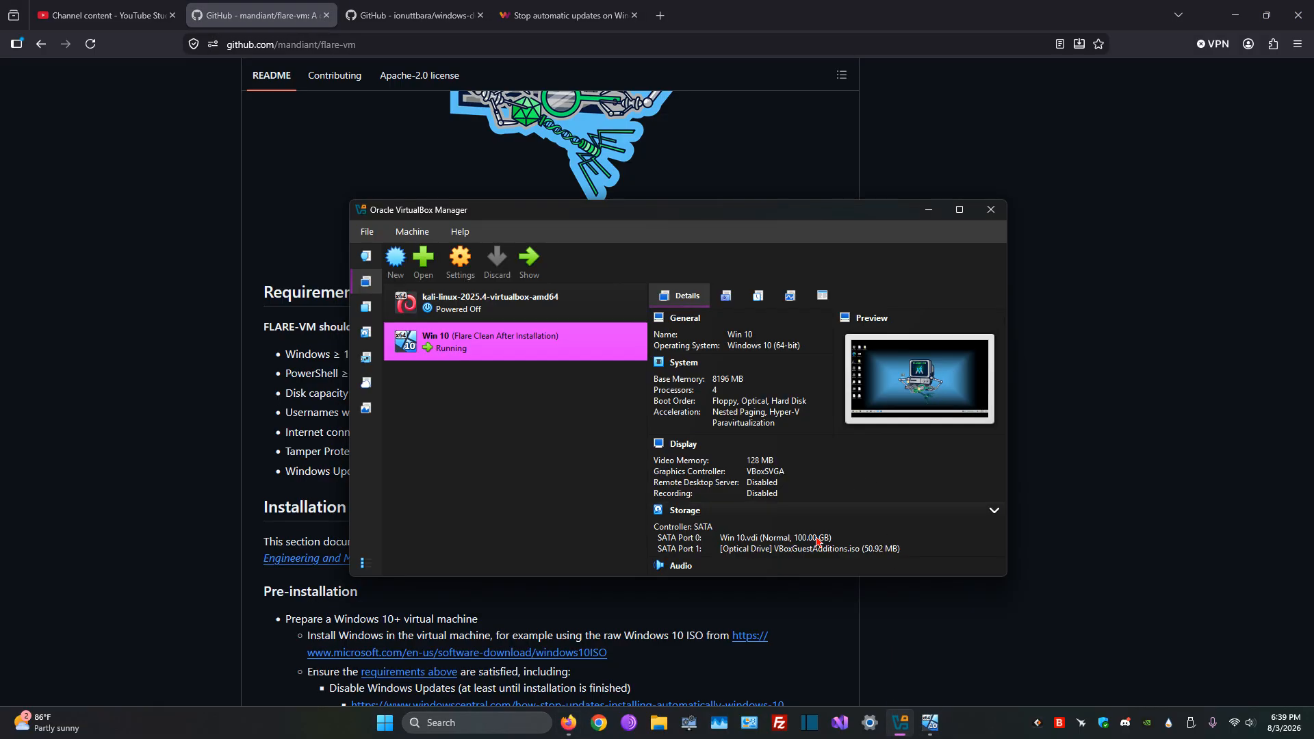
pyautogui.click(929, 210)
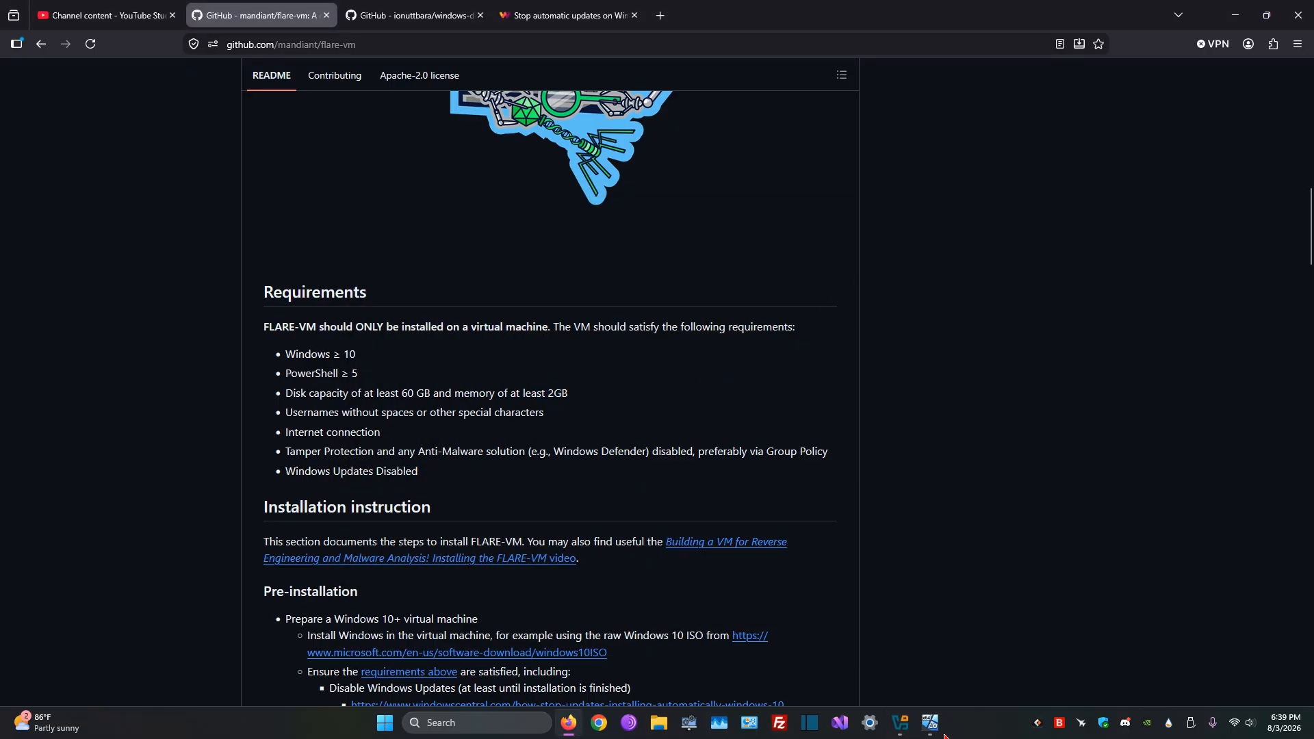
pyautogui.click(900, 723)
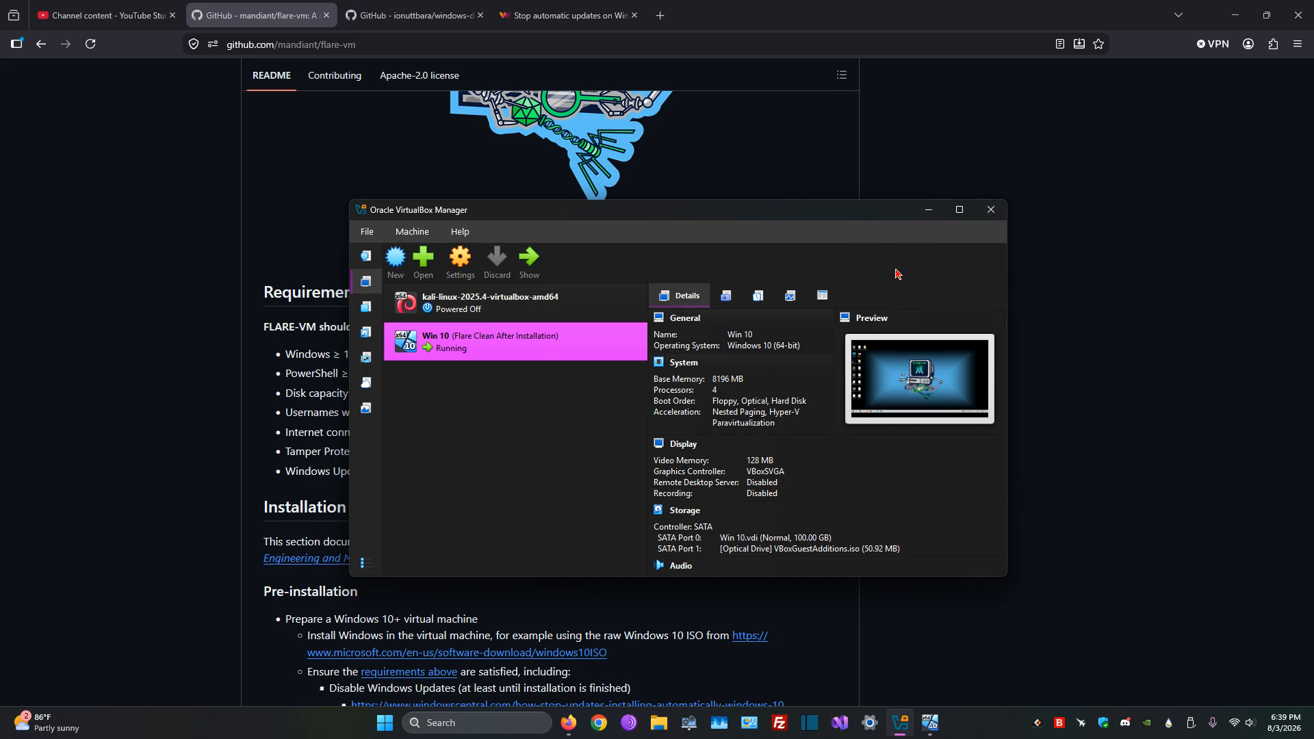
pyautogui.click(928, 214)
pyautogui.moveTo(670, 383); pyautogui.dragTo(663, 413)
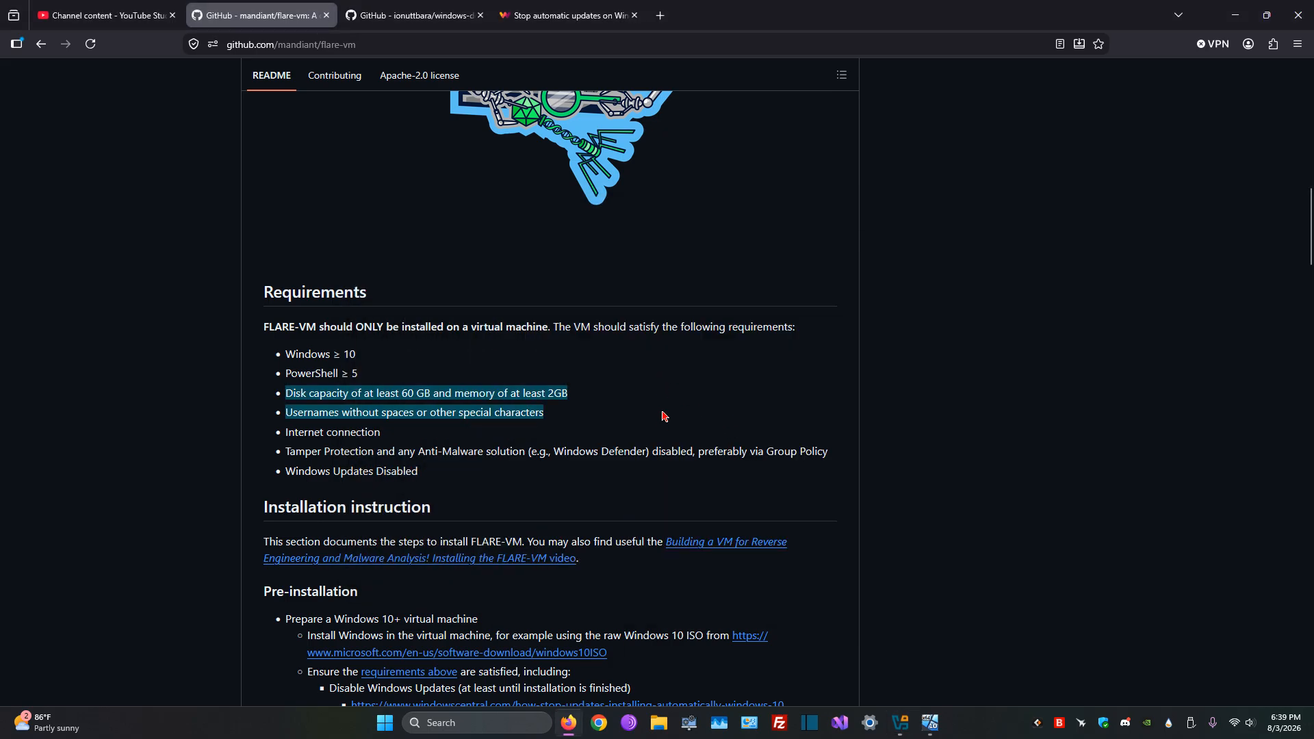
pyautogui.click(663, 413)
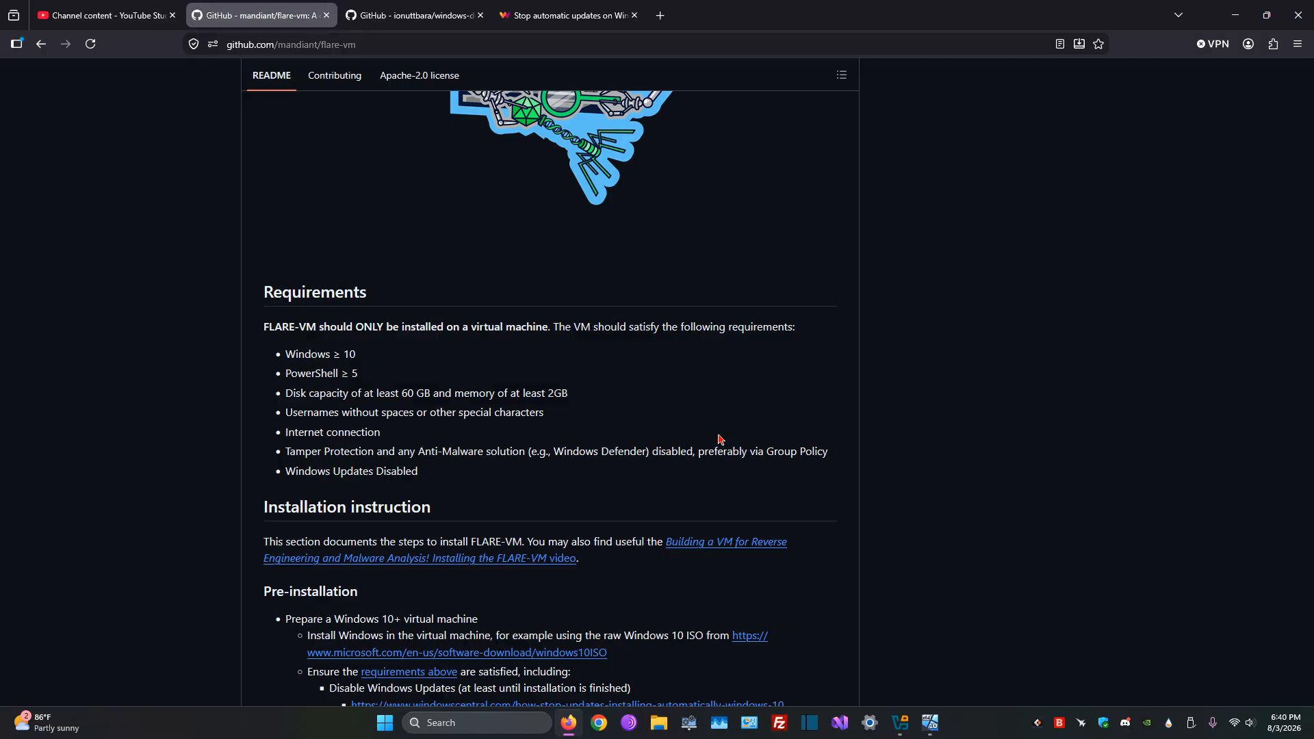
# Step: Read the README's pre-installation instructions and check the machine list in VirtualBox Manager, minimizing it when done
pyautogui.scroll(-3, 719, 440)
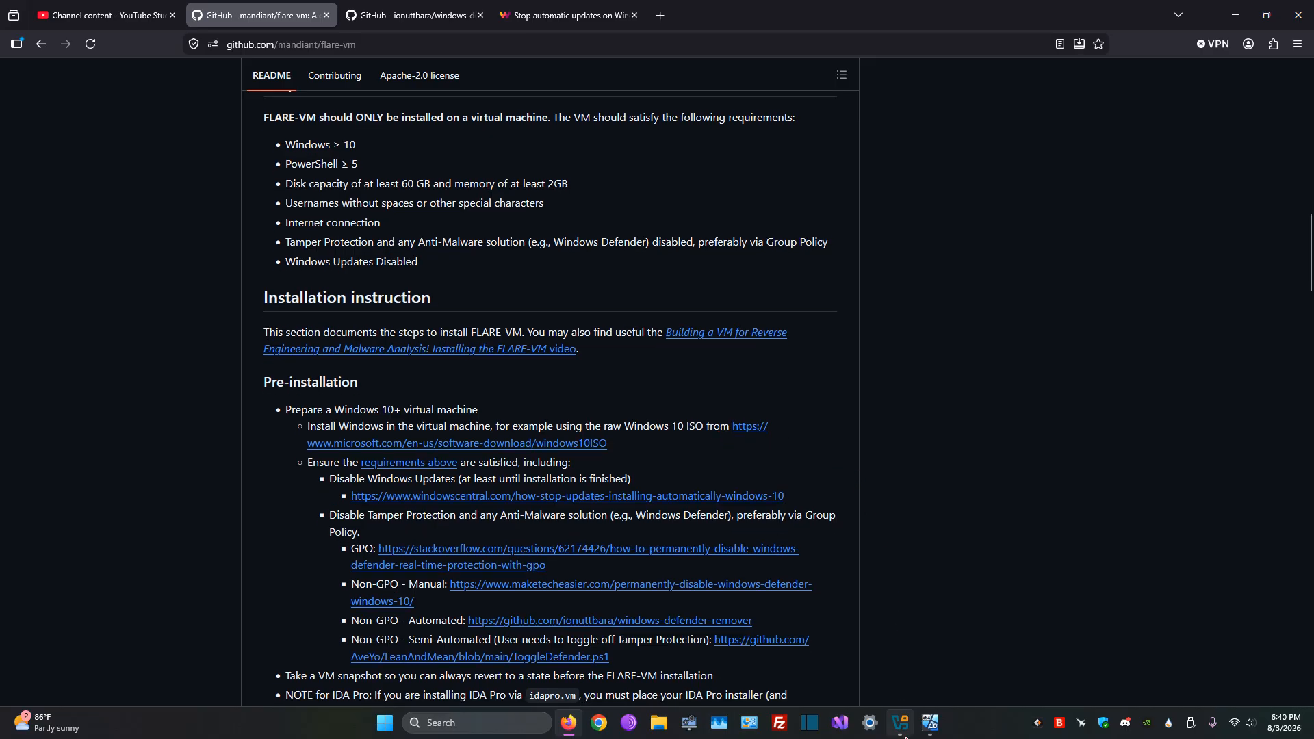
pyautogui.click(903, 733)
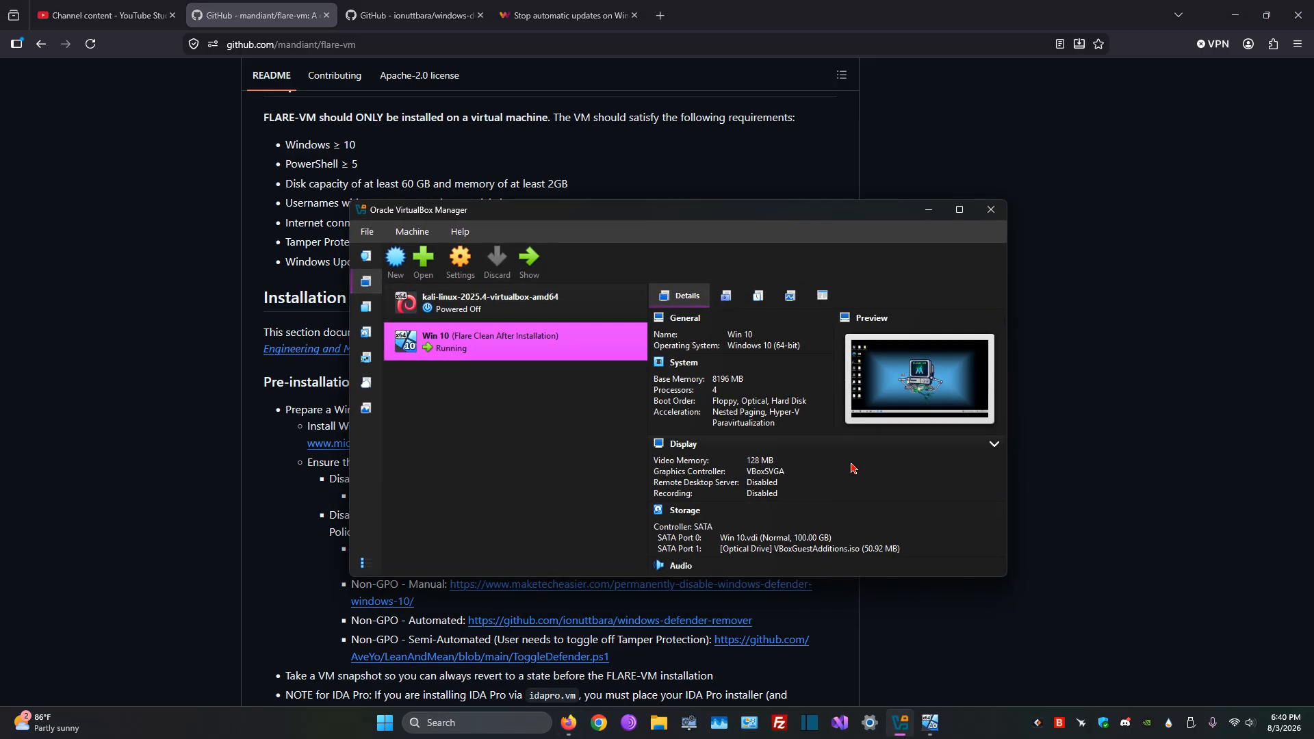
pyautogui.moveTo(825, 217); pyautogui.dragTo(810, 221)
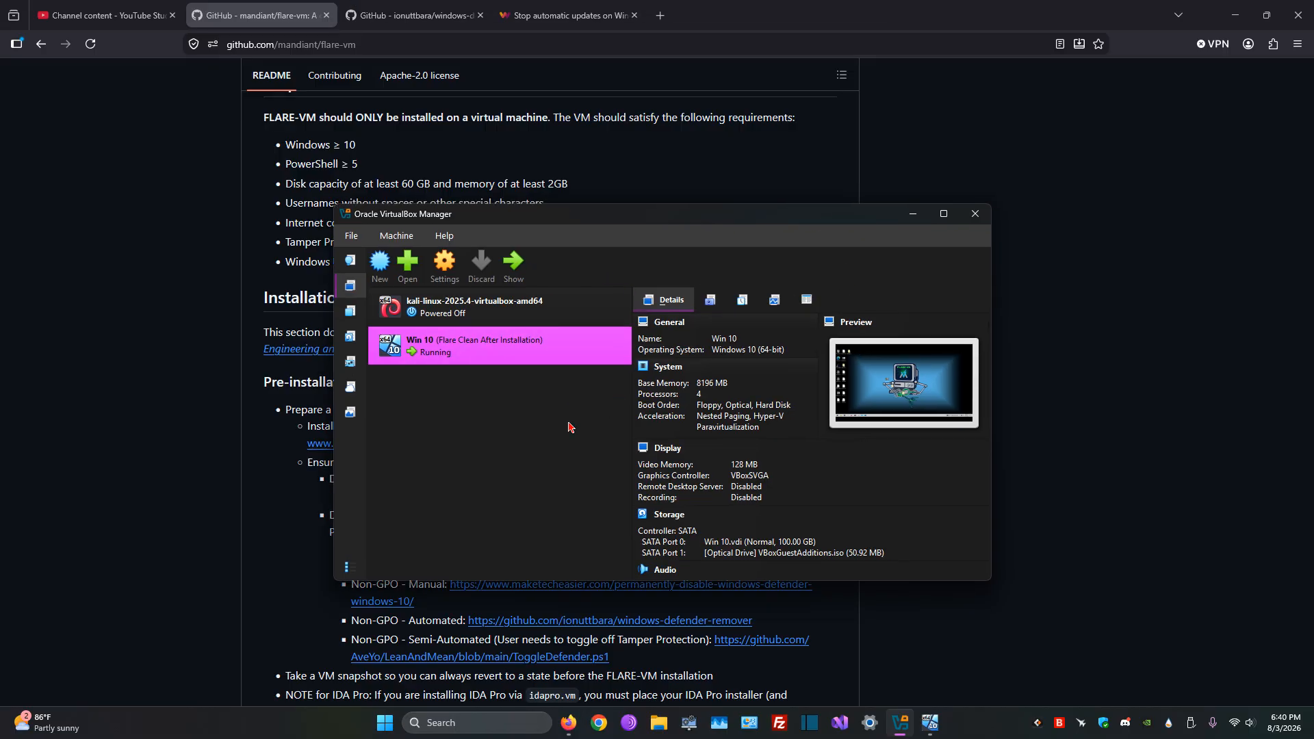
pyautogui.click(914, 216)
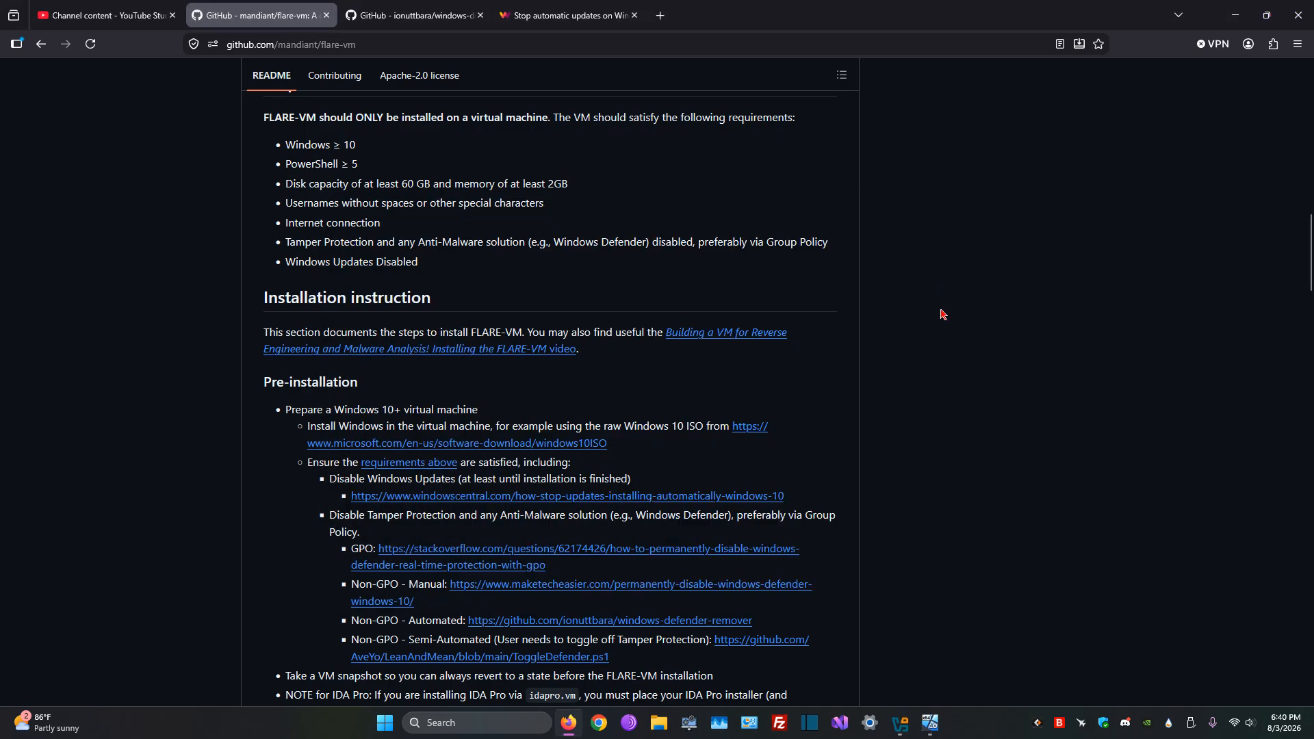
# Step: Search the web for "windows 10 iso" in a new tab and open Microsoft's Windows 10 disc image download page
pyautogui.click(661, 15)
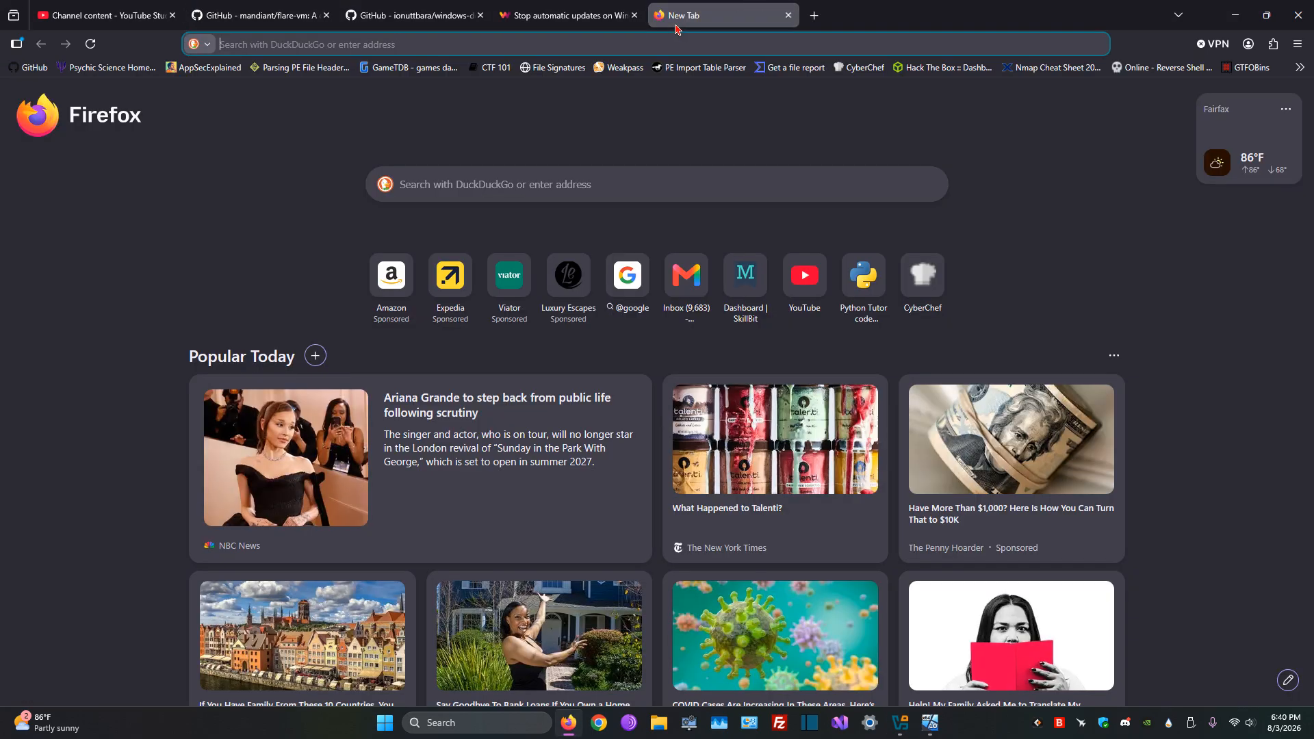
pyautogui.write('weind')
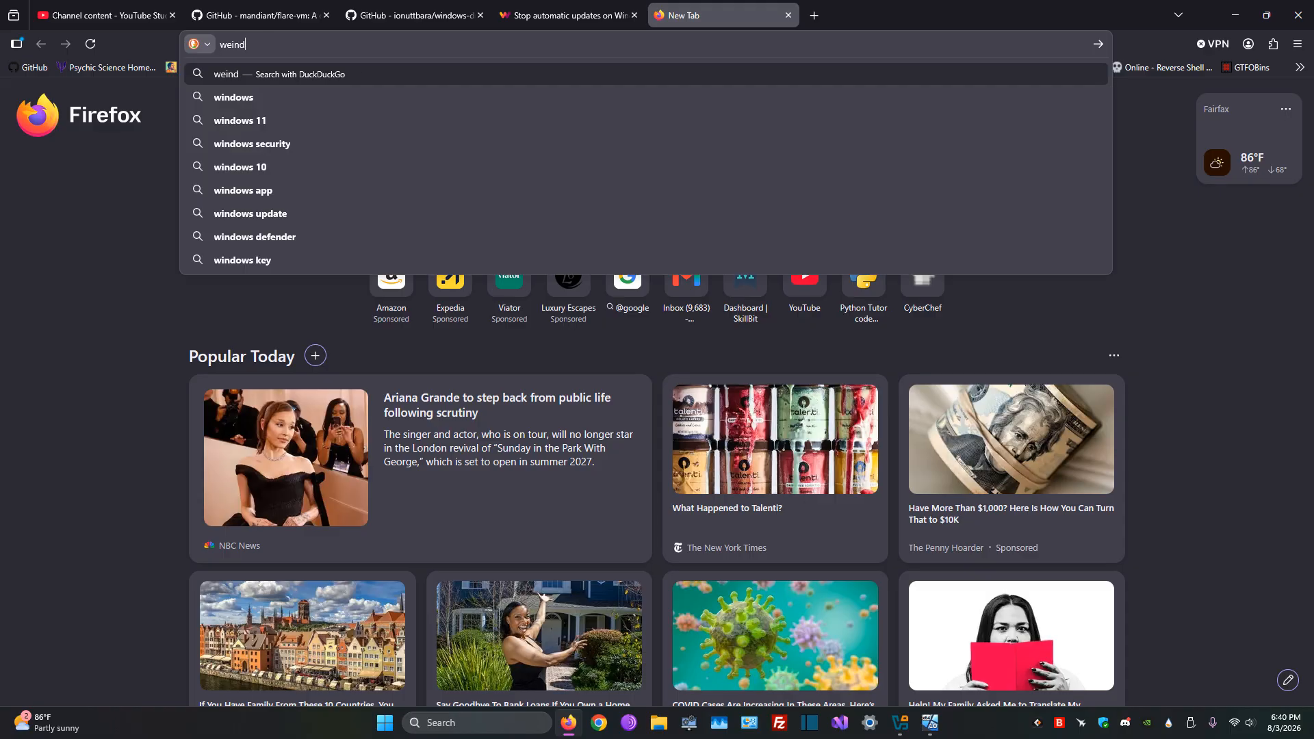
pyautogui.press('BackSpace')
pyautogui.press('BackSpace')
pyautogui.press('BackSpace')
pyautogui.press('BackSpace')
pyautogui.write('indows 10 iso')
pyautogui.press('Return')
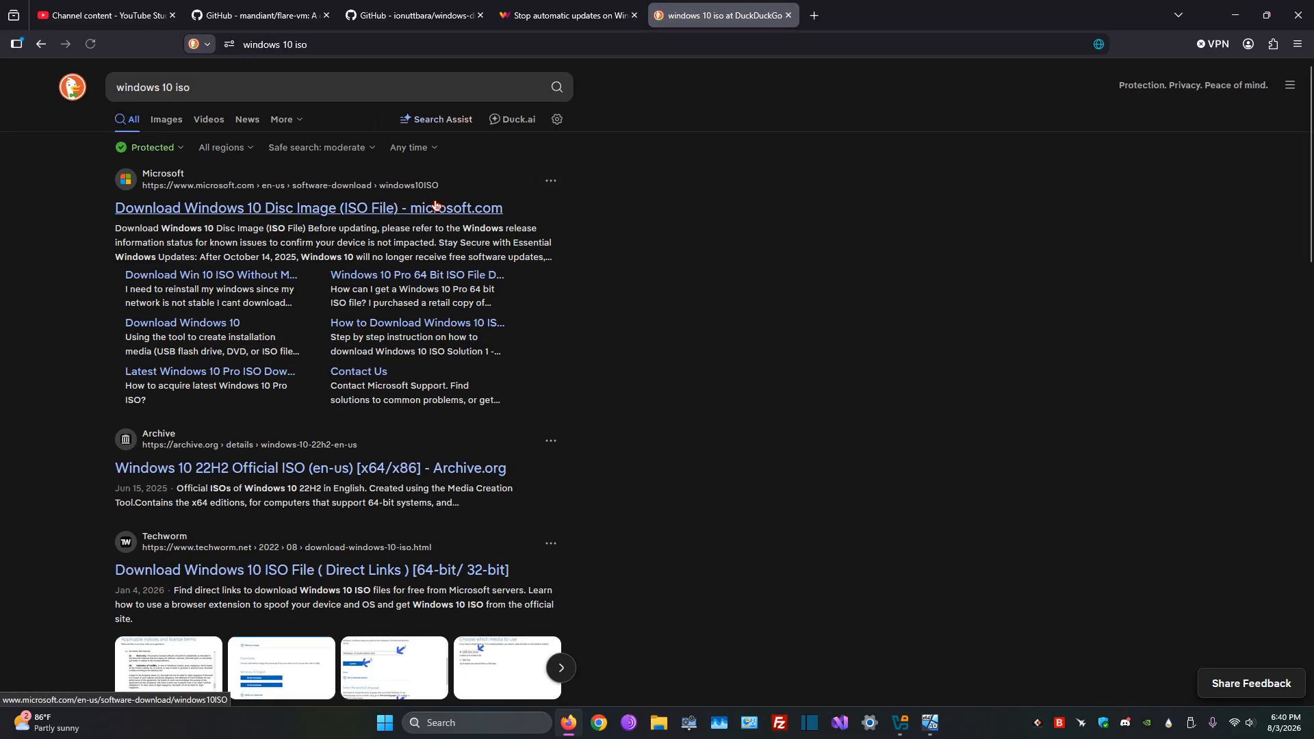
pyautogui.click(434, 206)
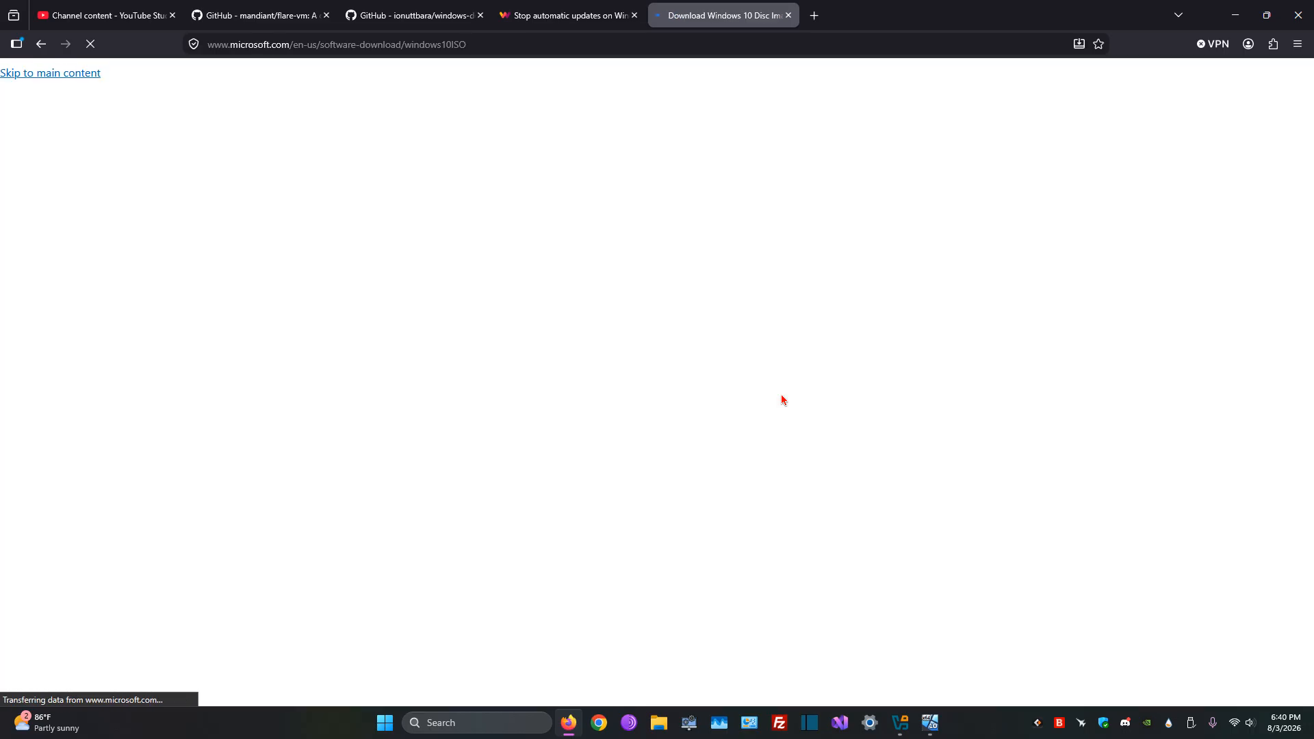
# Step: Review the Windows 10 installation media section of Microsoft's download page and close its tab
pyautogui.scroll(-3, 687, 458)
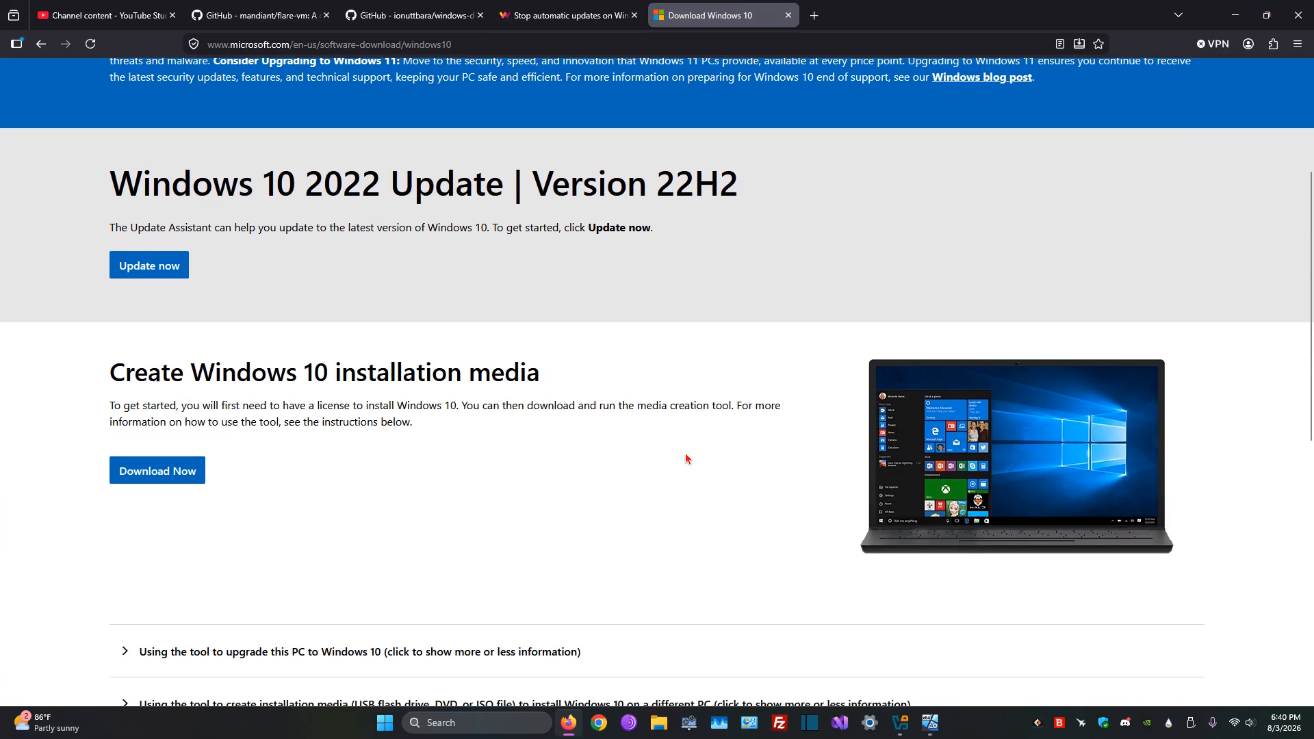
pyautogui.scroll(-1, 687, 457)
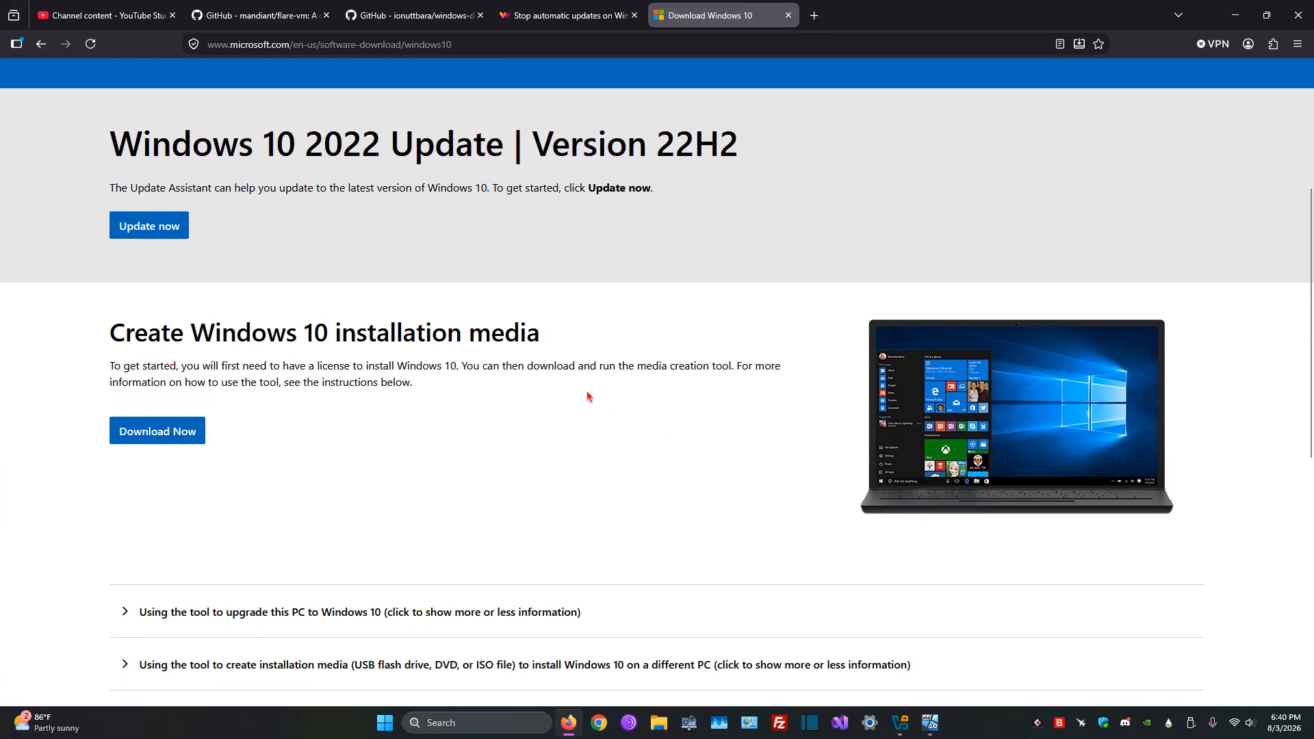
pyautogui.scroll(1, 575, 403)
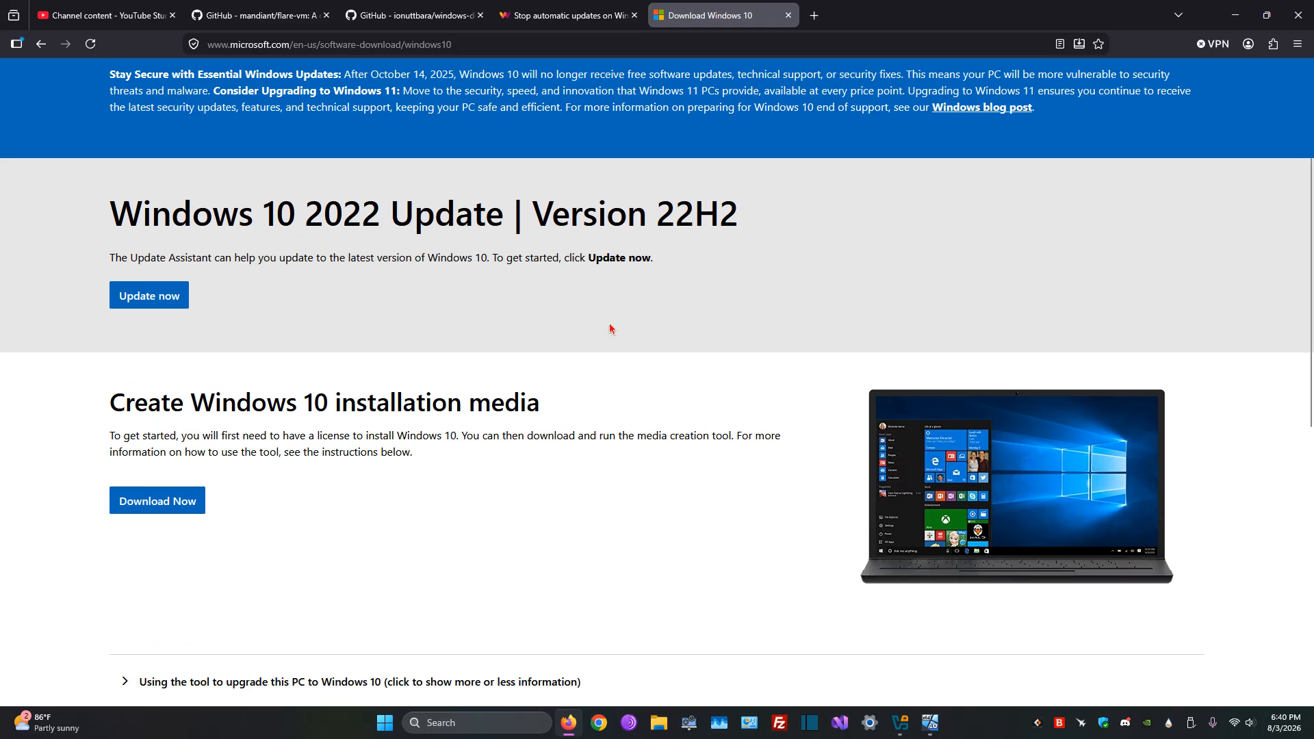
pyautogui.click(787, 15)
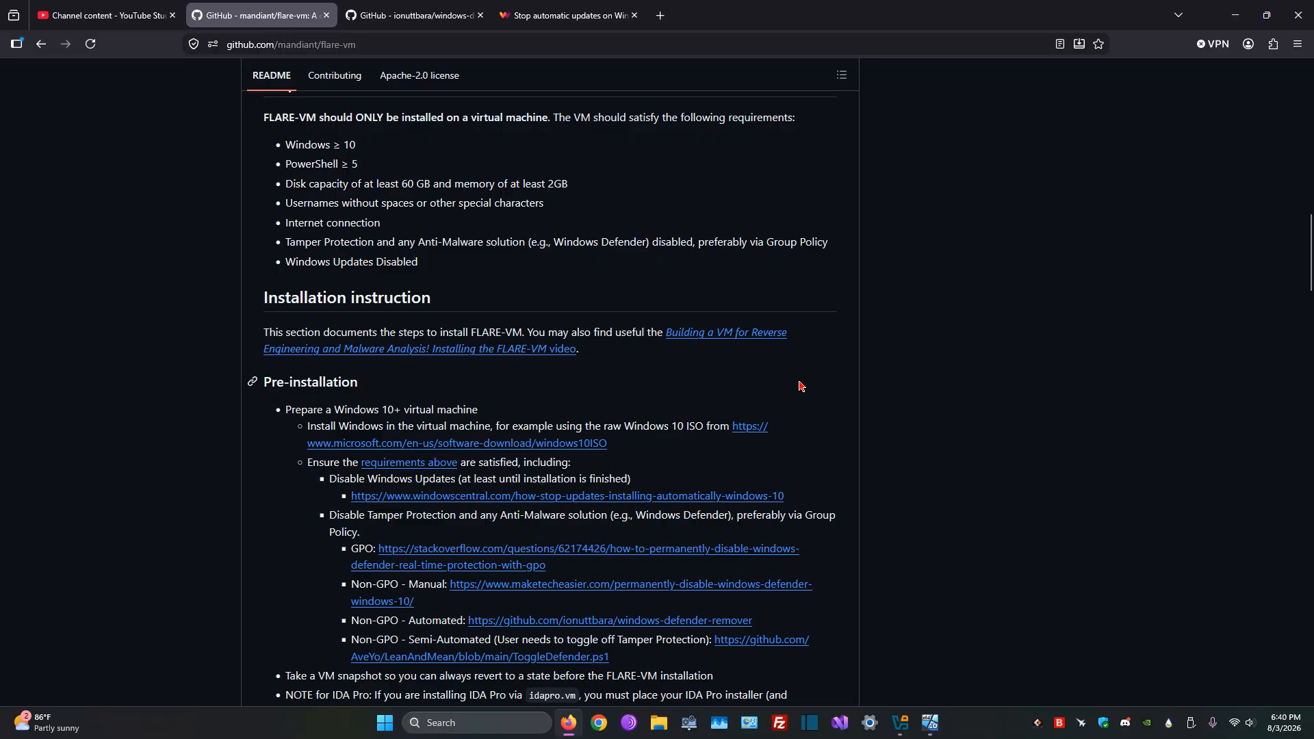
# Step: Switch to the running Win 10 virtual machine and inspect the attachment options for network Adapter 1, leaving the settings without saving
pyautogui.scroll(-1, 799, 400)
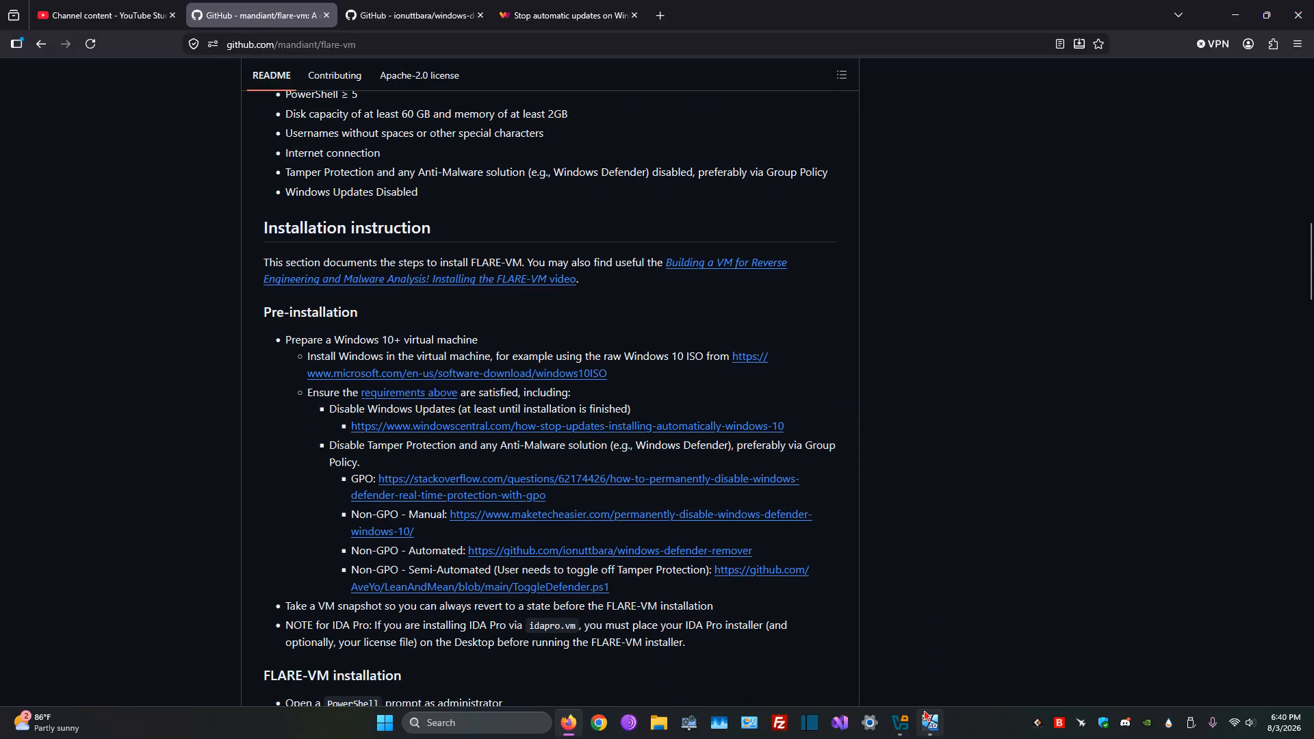
pyautogui.click(929, 720)
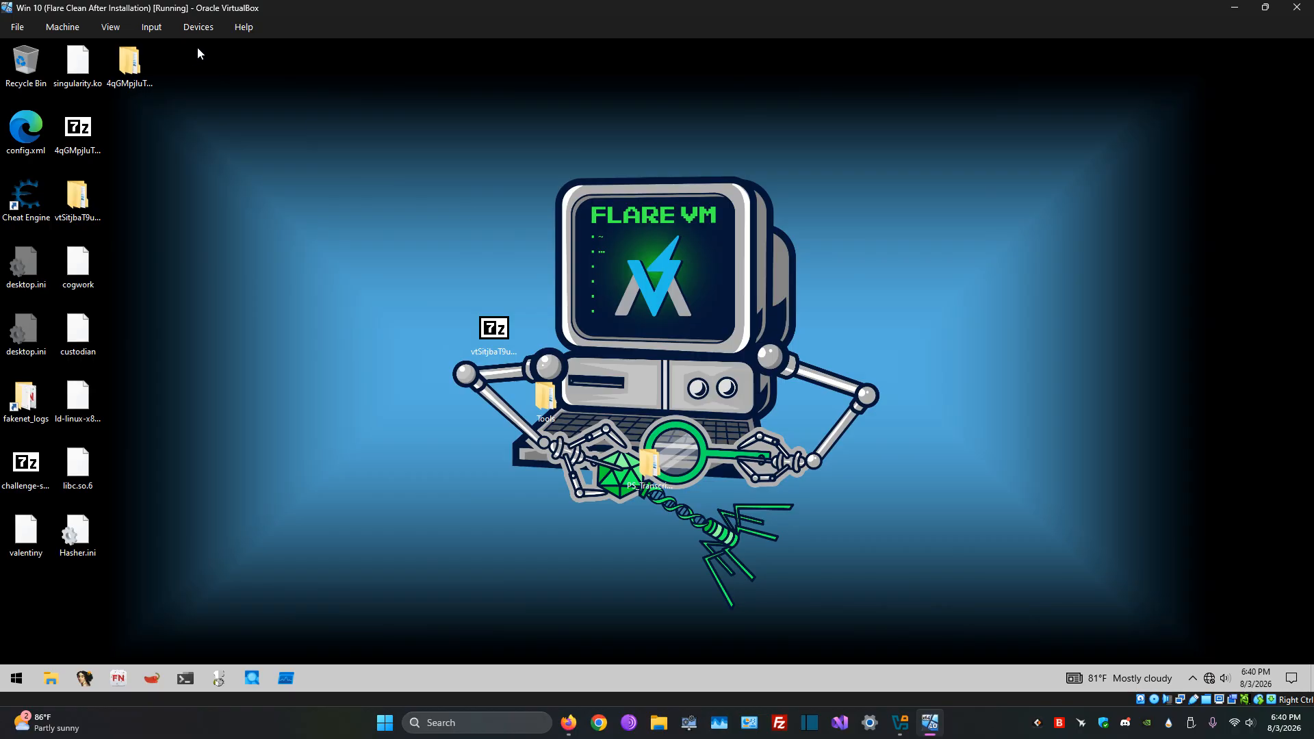
pyautogui.click(205, 29)
pyautogui.moveTo(282, 87)
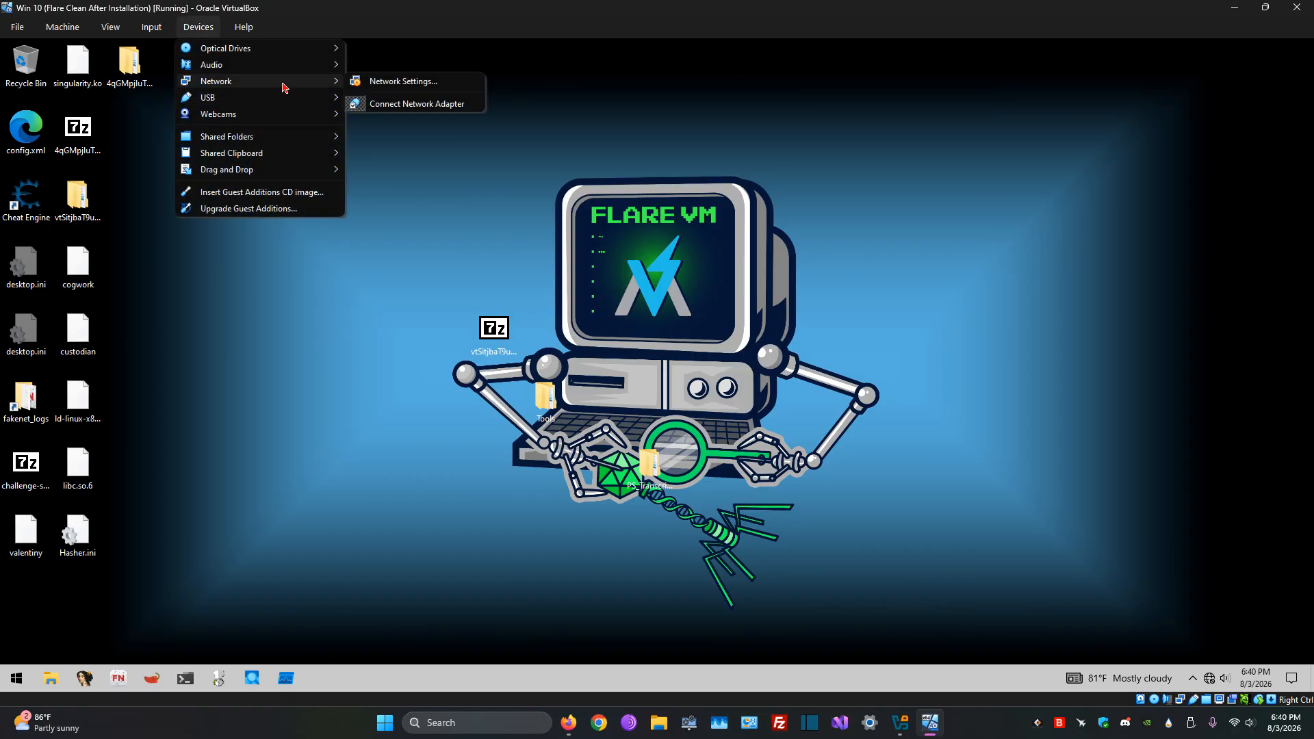
pyautogui.click(370, 83)
pyautogui.click(712, 292)
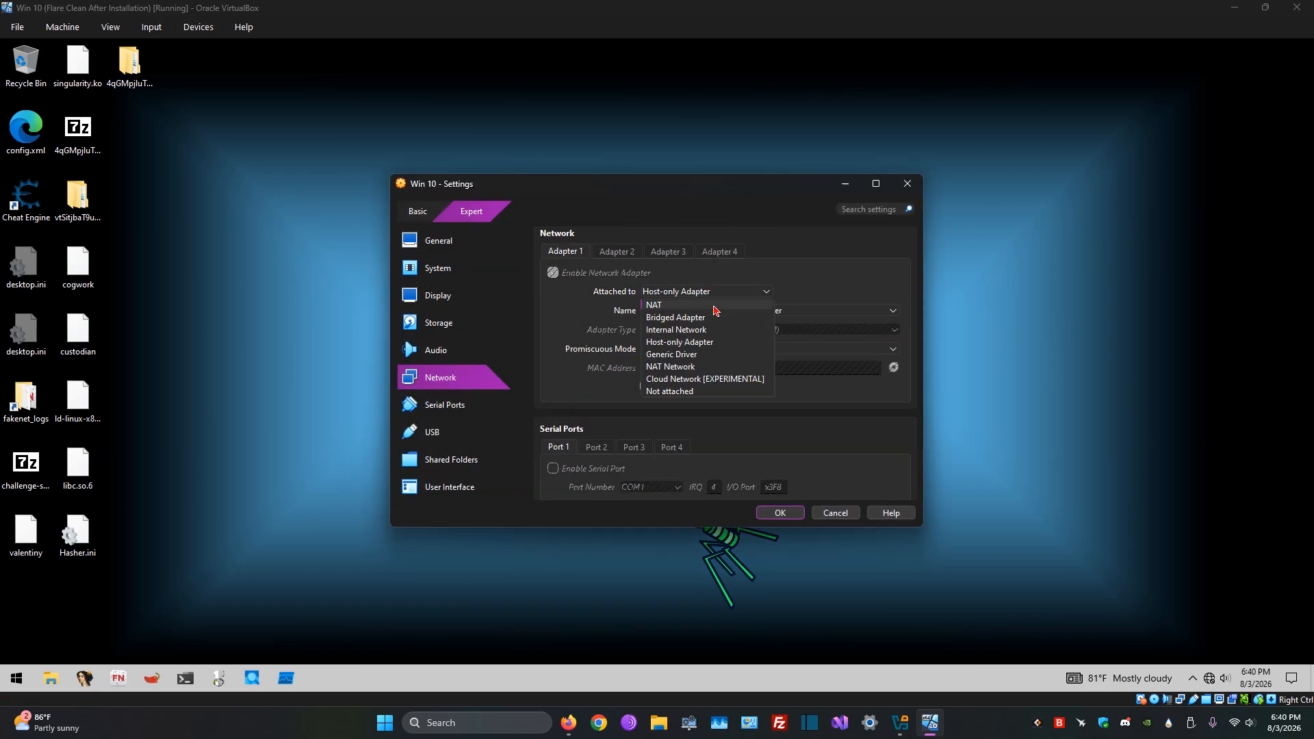
pyautogui.click(747, 279)
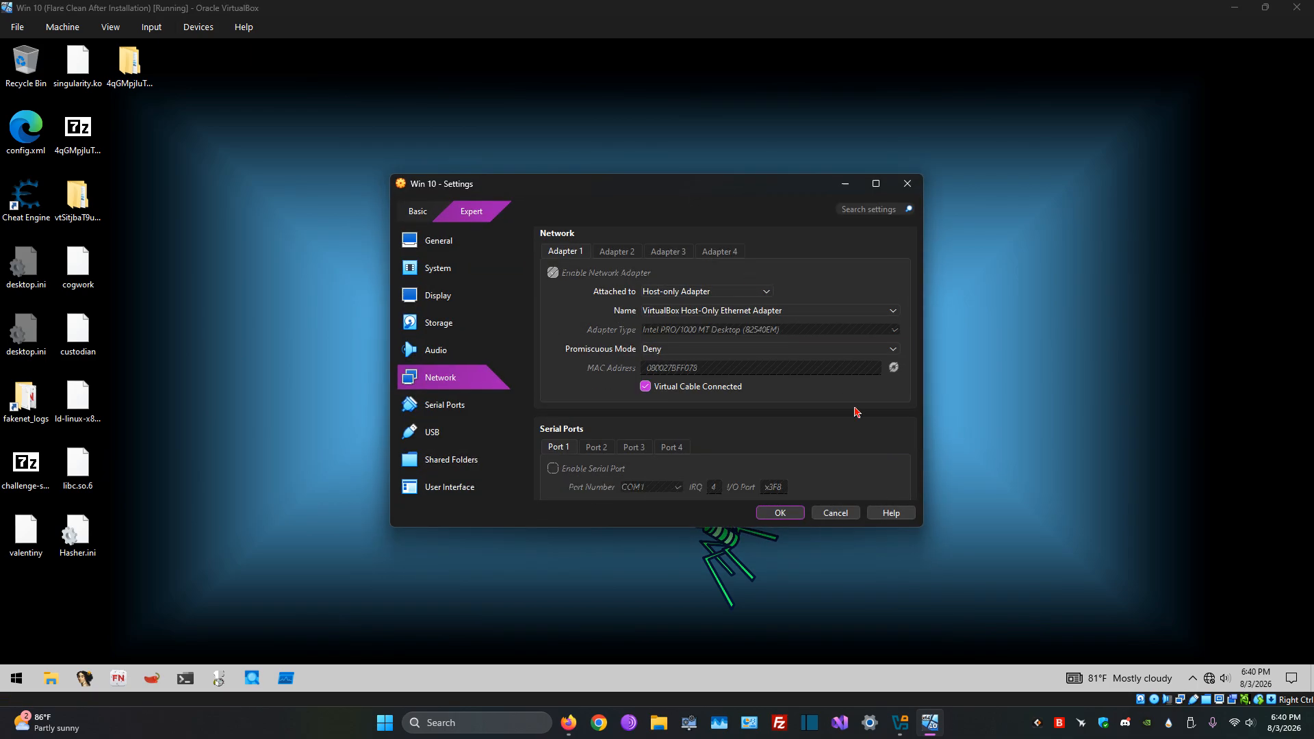
pyautogui.click(852, 513)
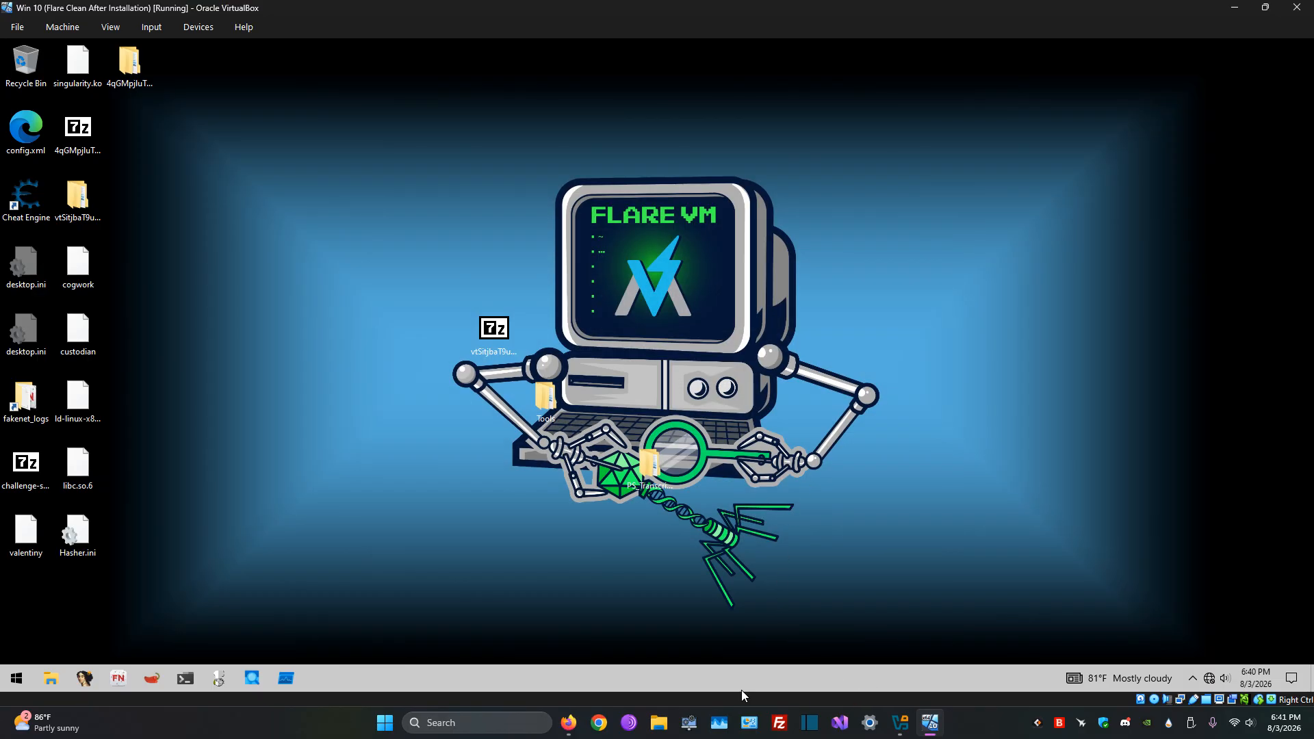
# Step: Switch back to Firefox and look over the ionuttbara/windows-defender-remover repository page
pyautogui.click(568, 722)
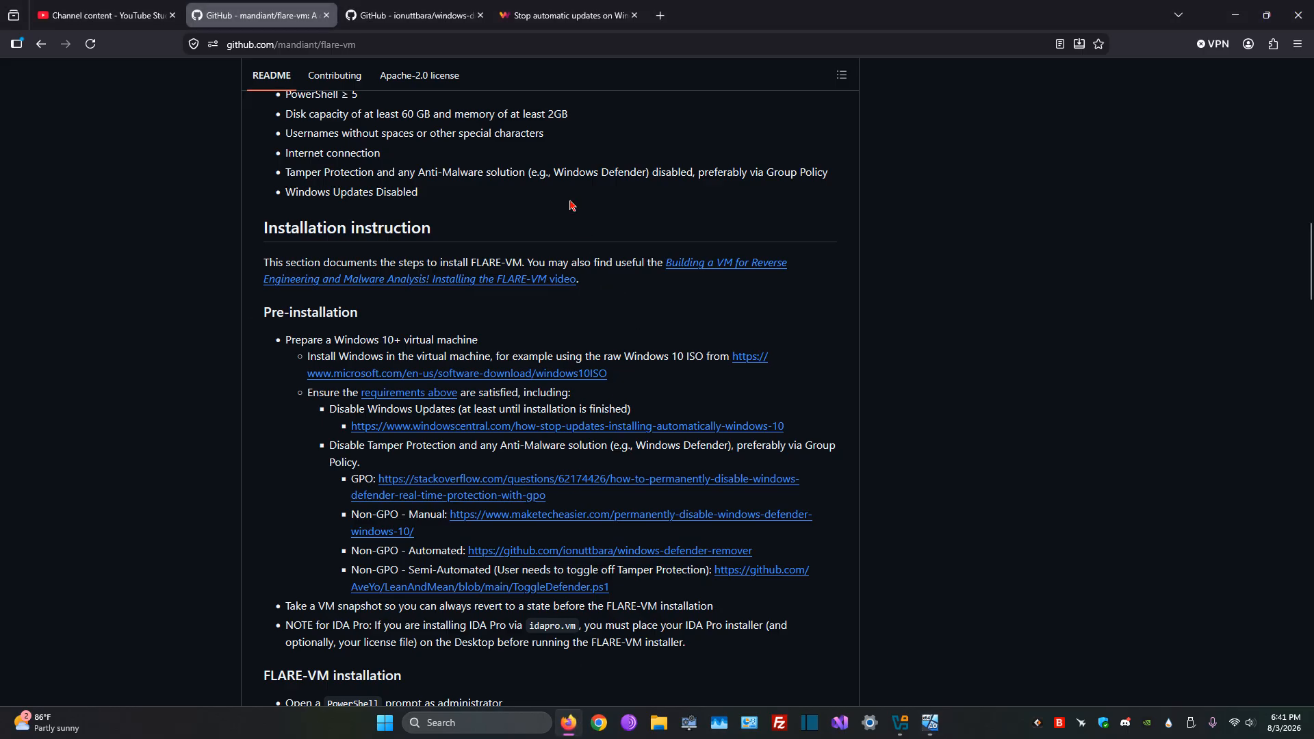
pyautogui.click(432, 19)
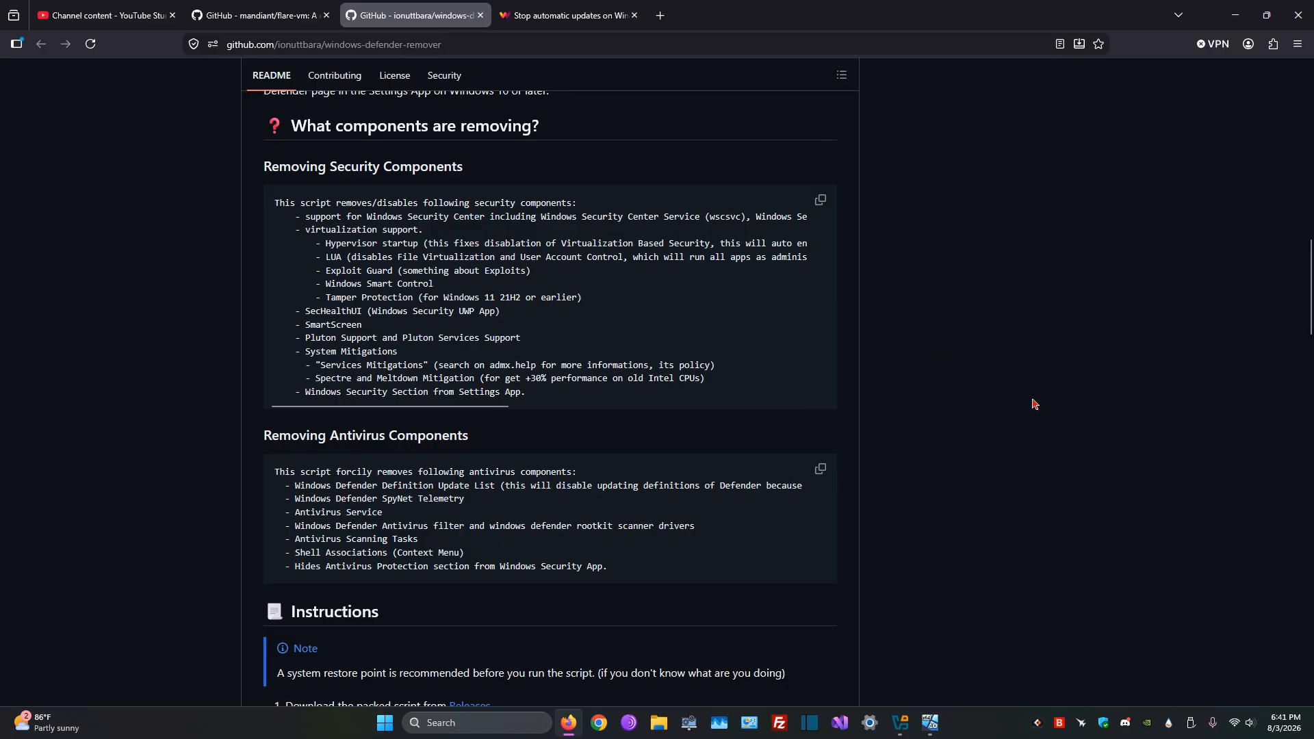
pyautogui.scroll(15, 1035, 405)
pyautogui.scroll(-3, 1095, 422)
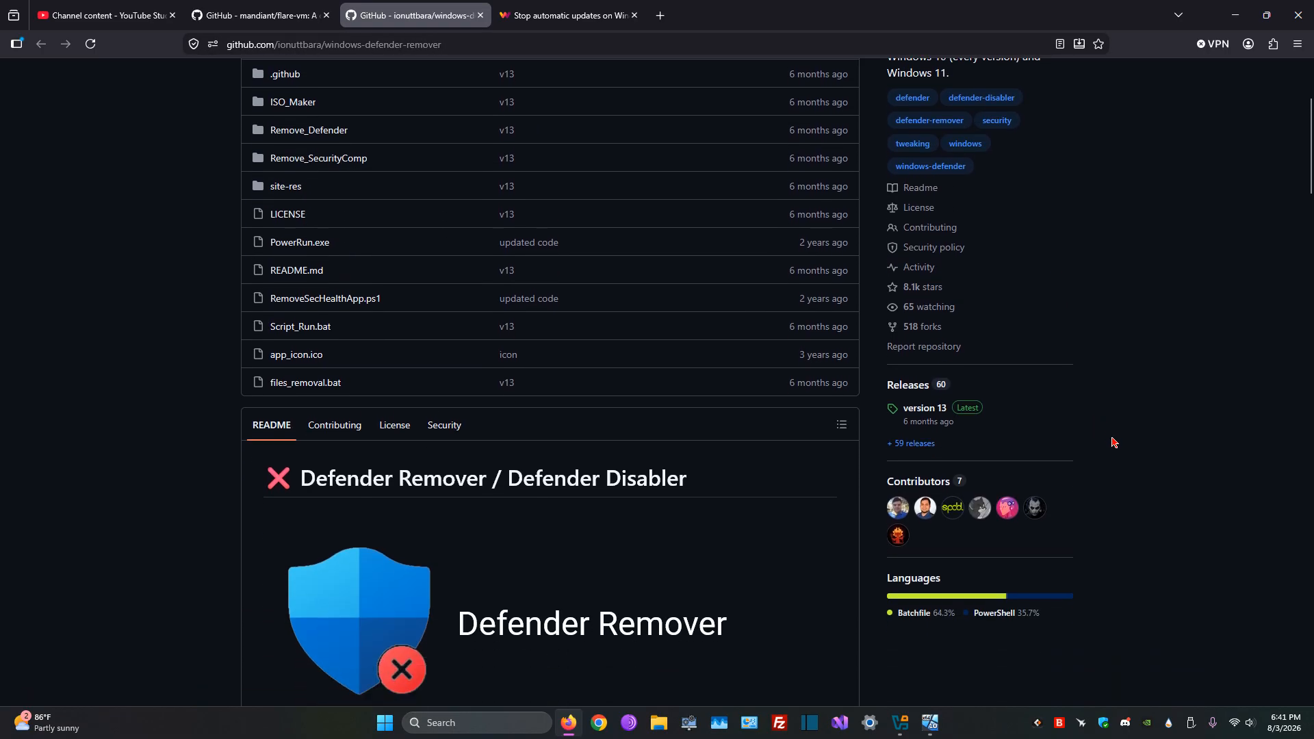
pyautogui.scroll(3, 1116, 442)
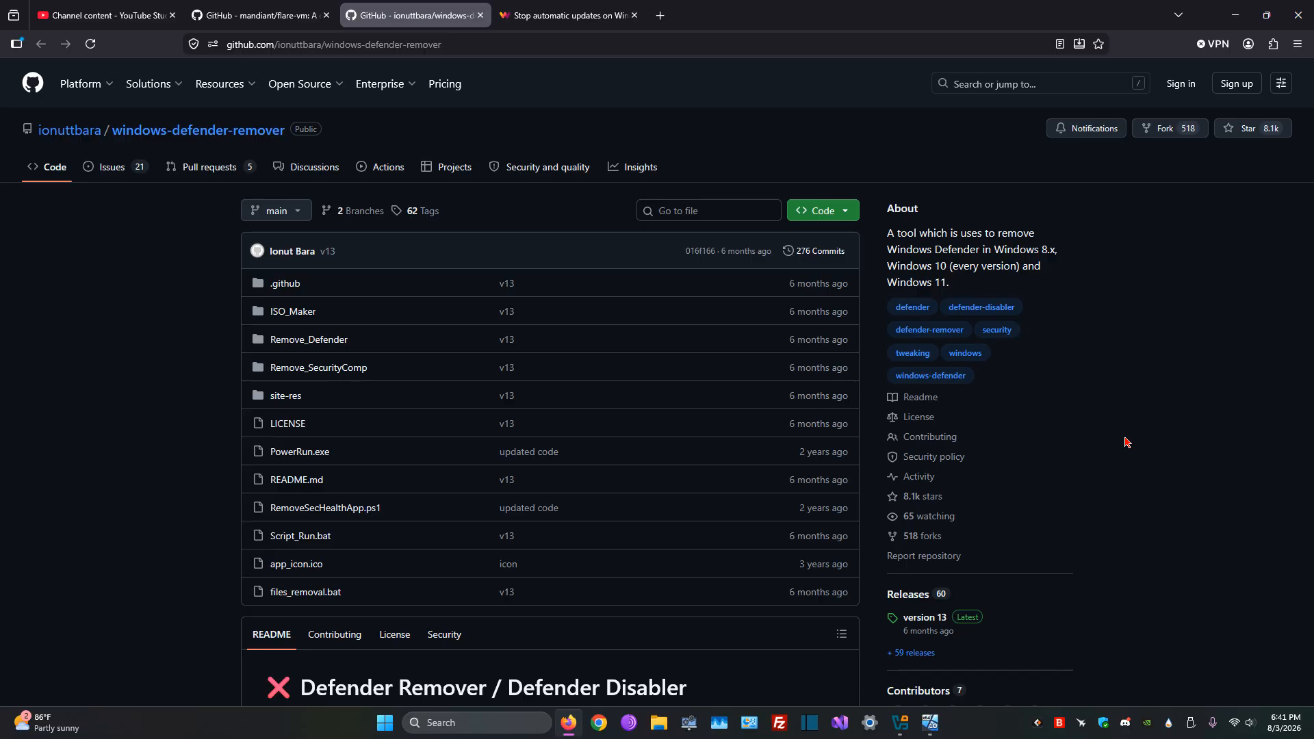
# Step: Recheck the FLARE-VM pre-installation instructions and examine which security components the windows-defender-remover script removes
pyautogui.click(292, 9)
pyautogui.scroll(2, 966, 350)
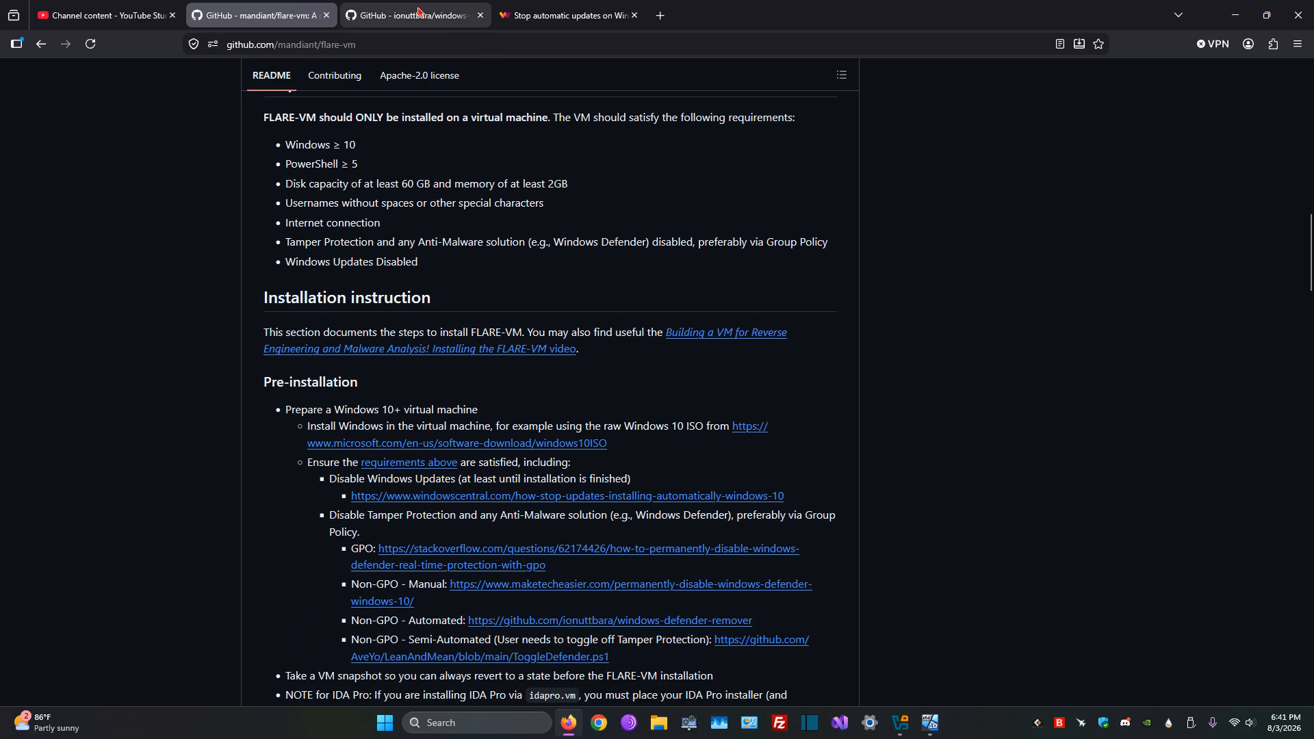
pyautogui.click(438, 15)
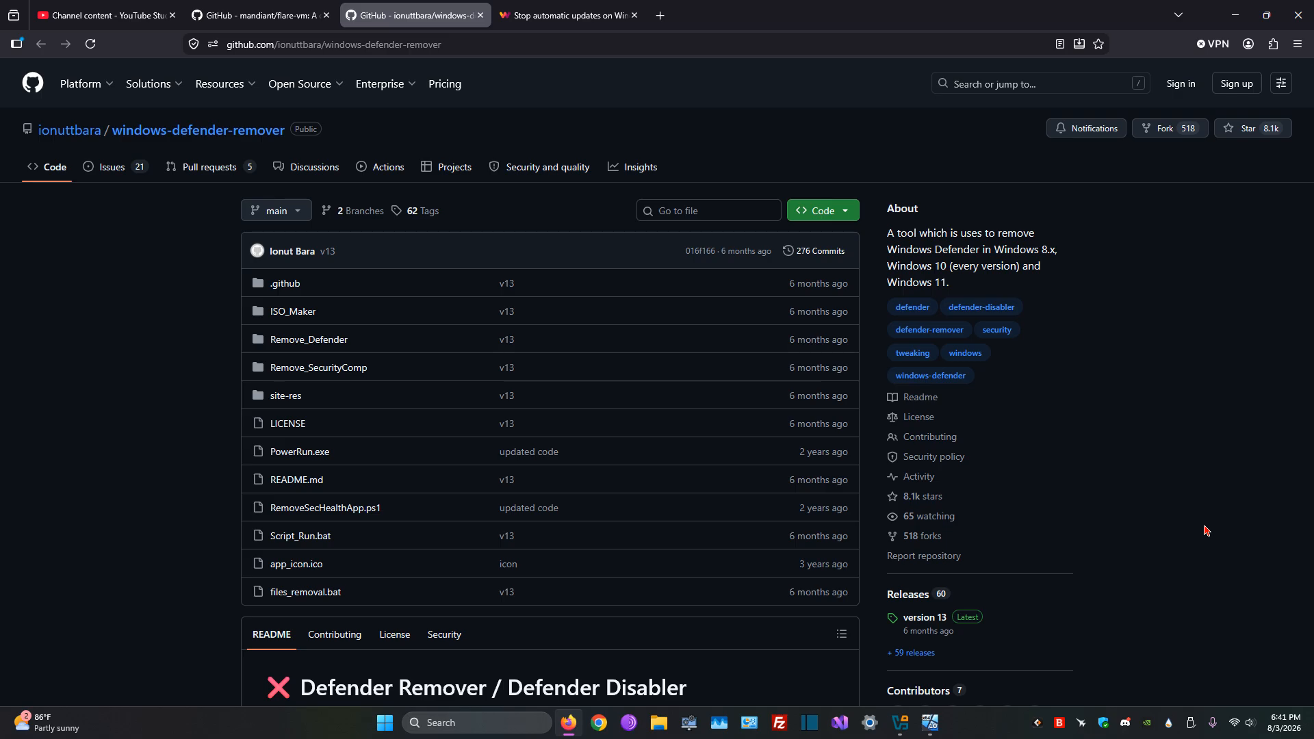
pyautogui.scroll(-8, 1206, 532)
pyautogui.scroll(-5, 573, 465)
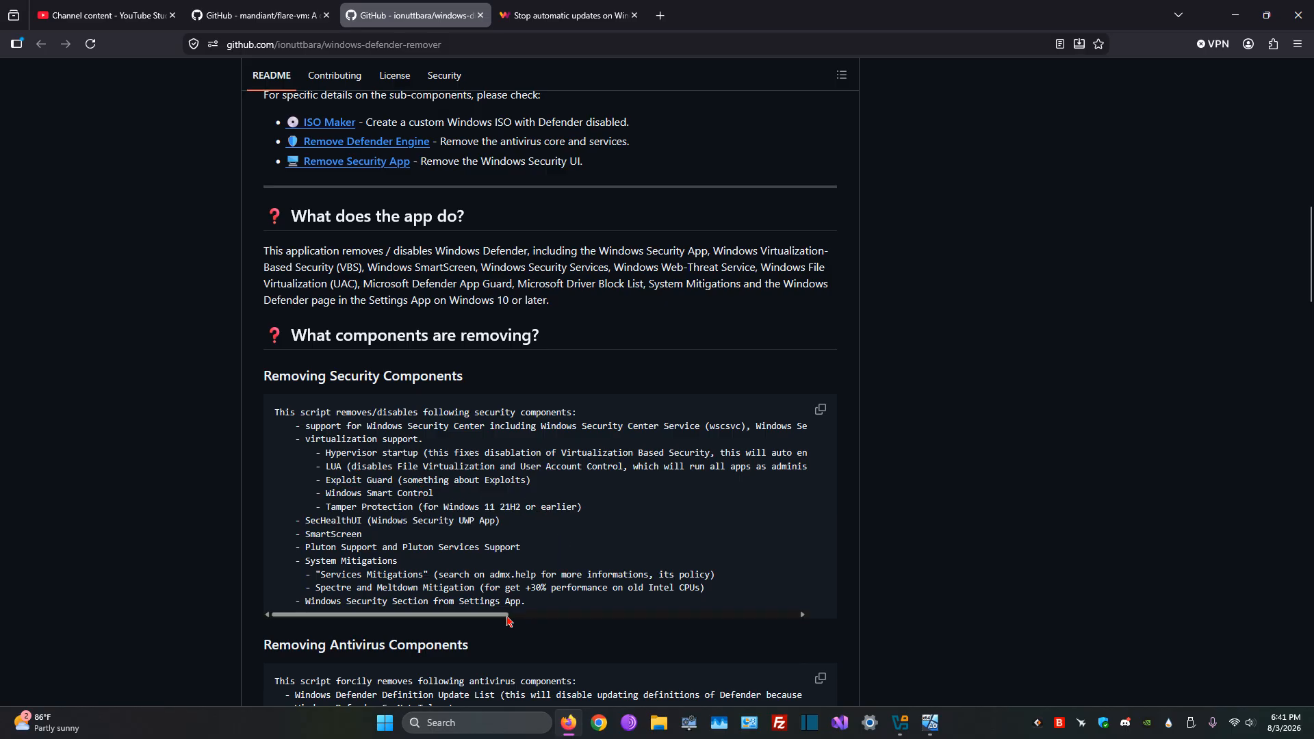
pyautogui.moveTo(508, 620); pyautogui.dragTo(550, 621)
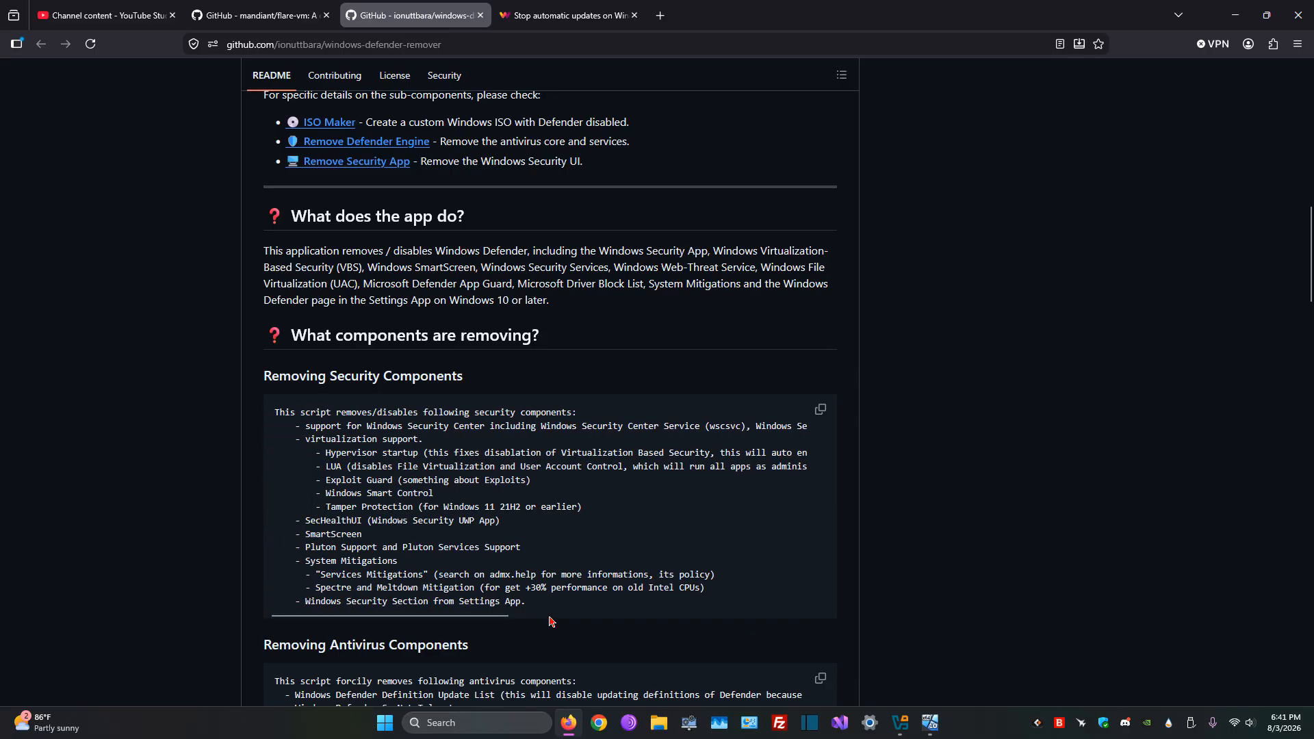
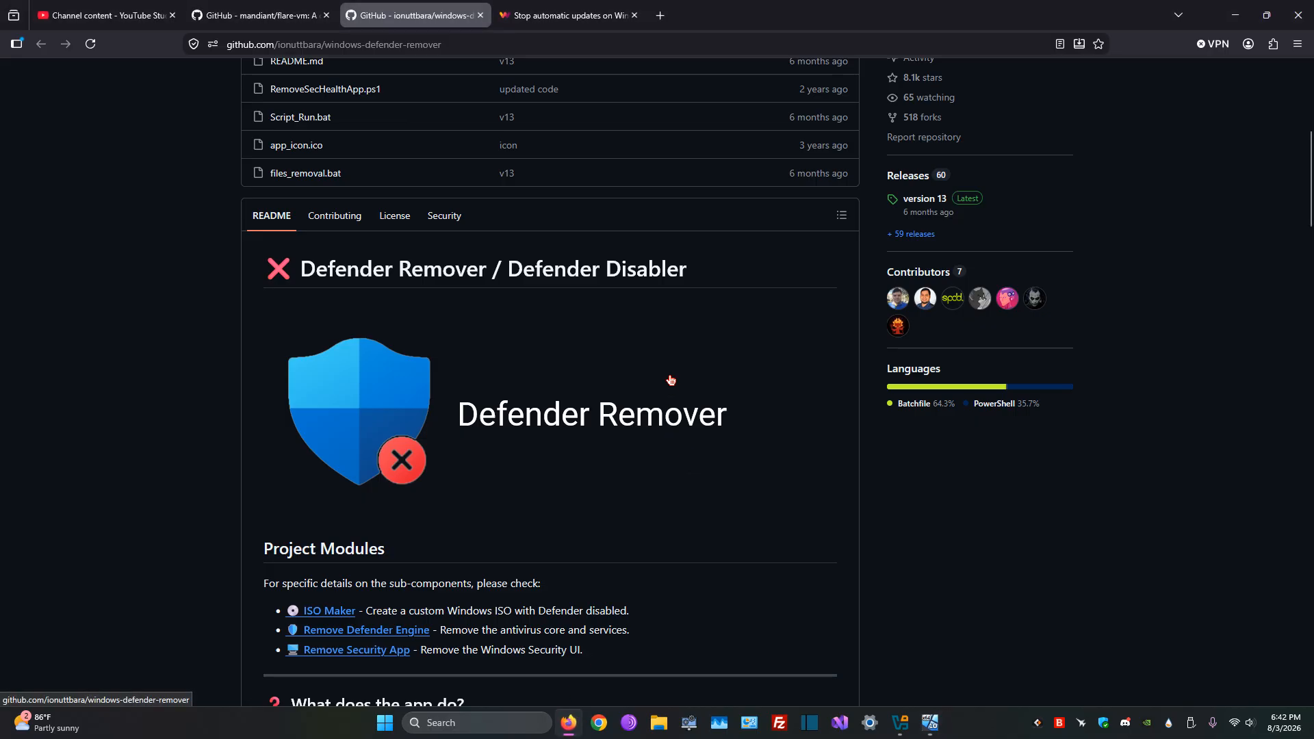
# Step: Review the FLARE-VM pre-installation requirements and the Windows Central instructions for disabling updates from Group Policy
pyautogui.hotkey('ctrl', 'shift', 'Tab')
pyautogui.scroll(-2, 687, 381)
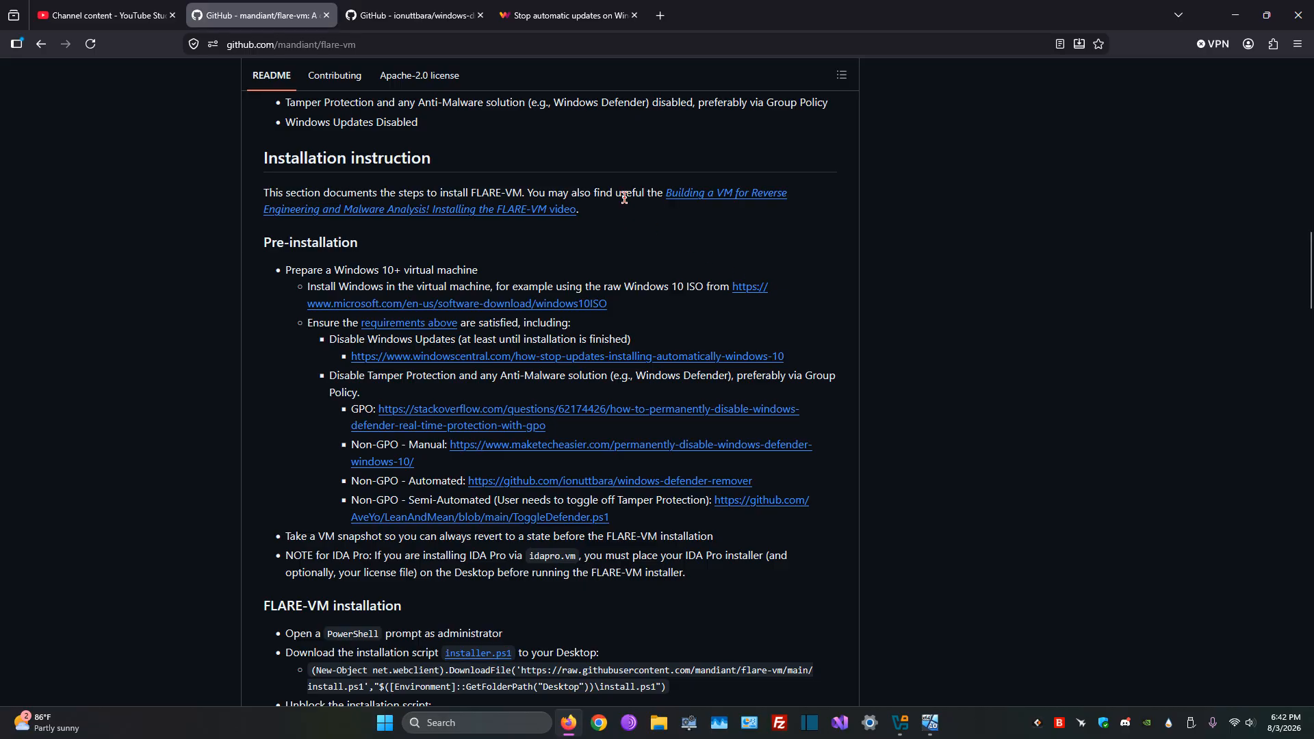
pyautogui.hotkey('ctrl', 'Tab')
pyautogui.hotkey('ctrl', 'Tab')
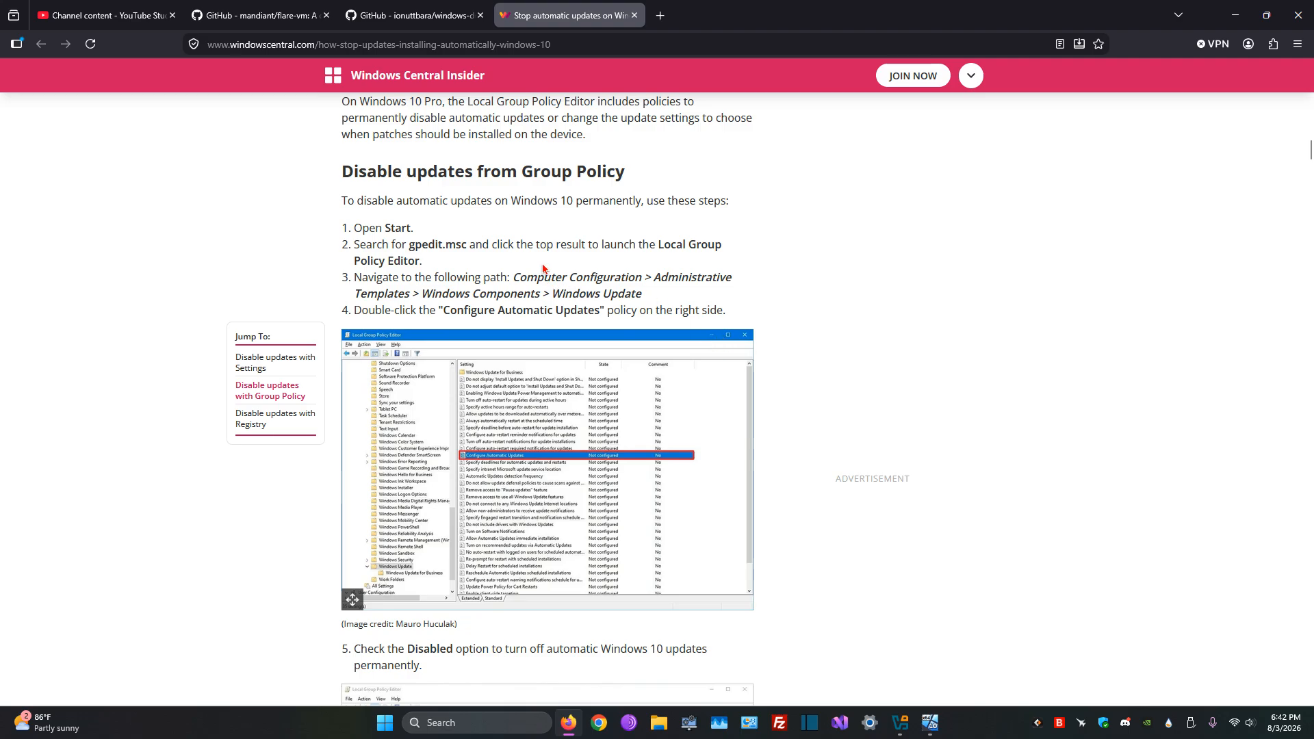
# Step: Switch to the Win 10 virtual machine and close the Program Compatibility Assistant prompt and the Downloads window
pyautogui.click(936, 728)
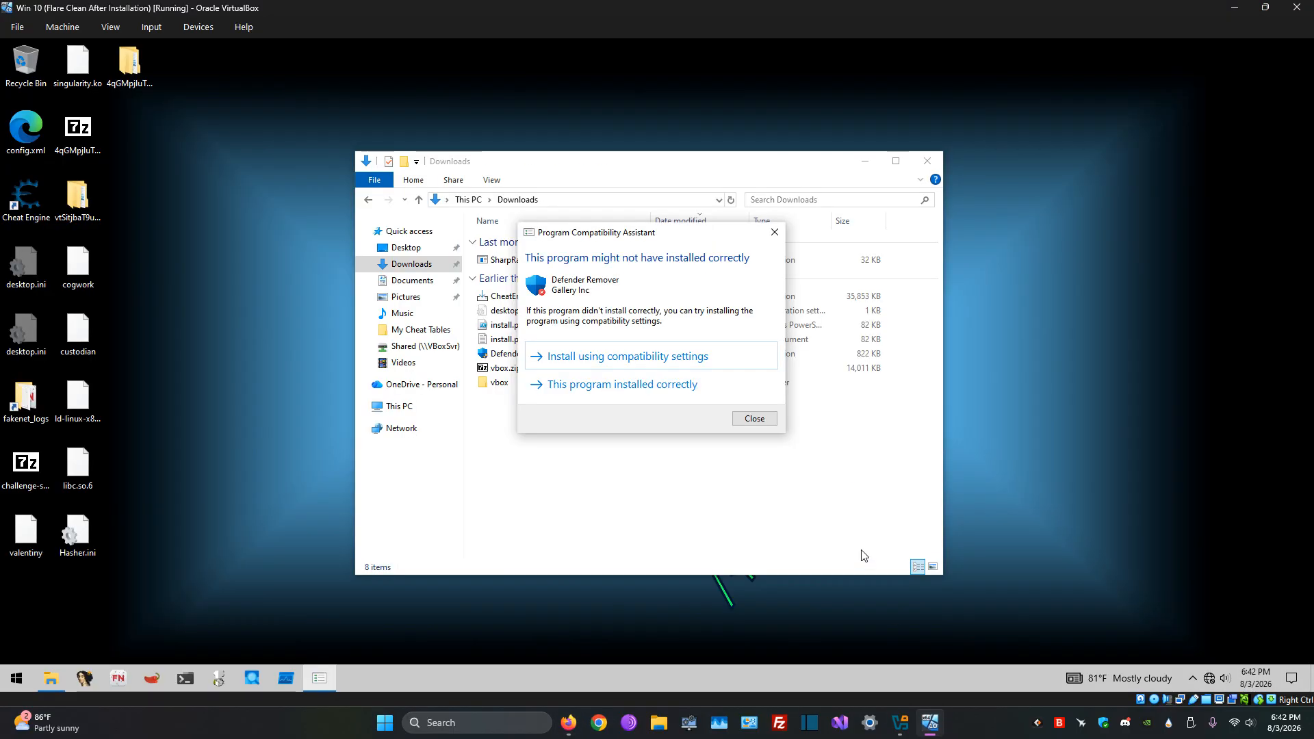
pyautogui.click(754, 422)
pyautogui.click(928, 161)
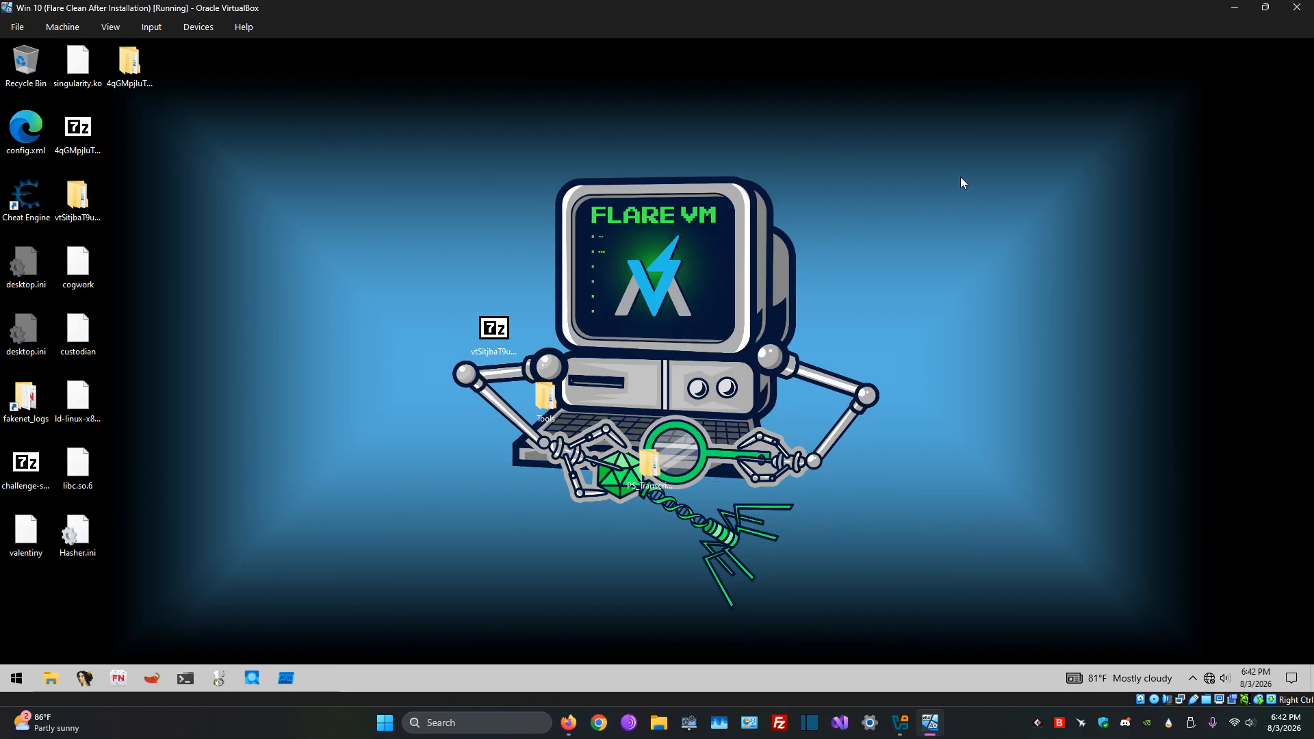
# Step: Try to open the Local Group Policy Editor in the virtual machine with gpedit.msc
pyautogui.press('super')
pyautogui.write('gped')
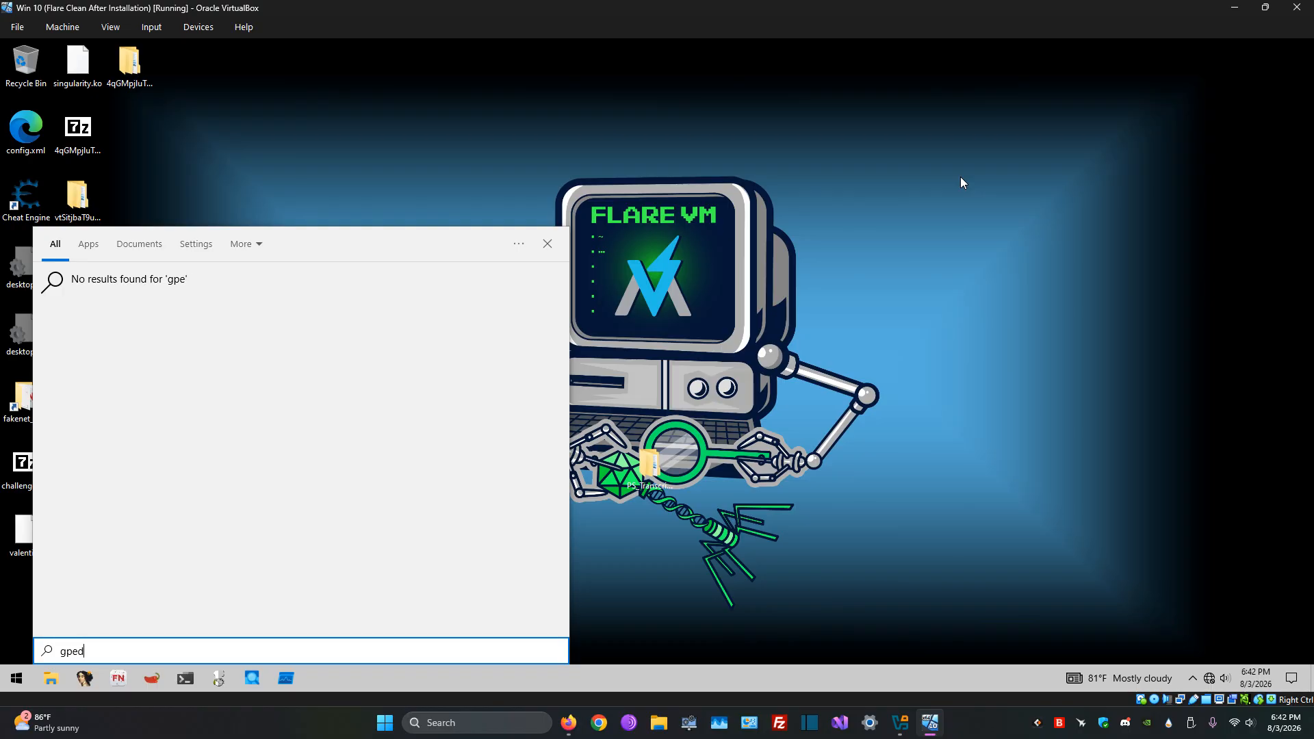
pyautogui.write('i')
pyautogui.press('BackSpace')
pyautogui.press('BackSpace')
pyautogui.press('BackSpace')
pyautogui.press('BackSpace')
pyautogui.press('BackSpace')
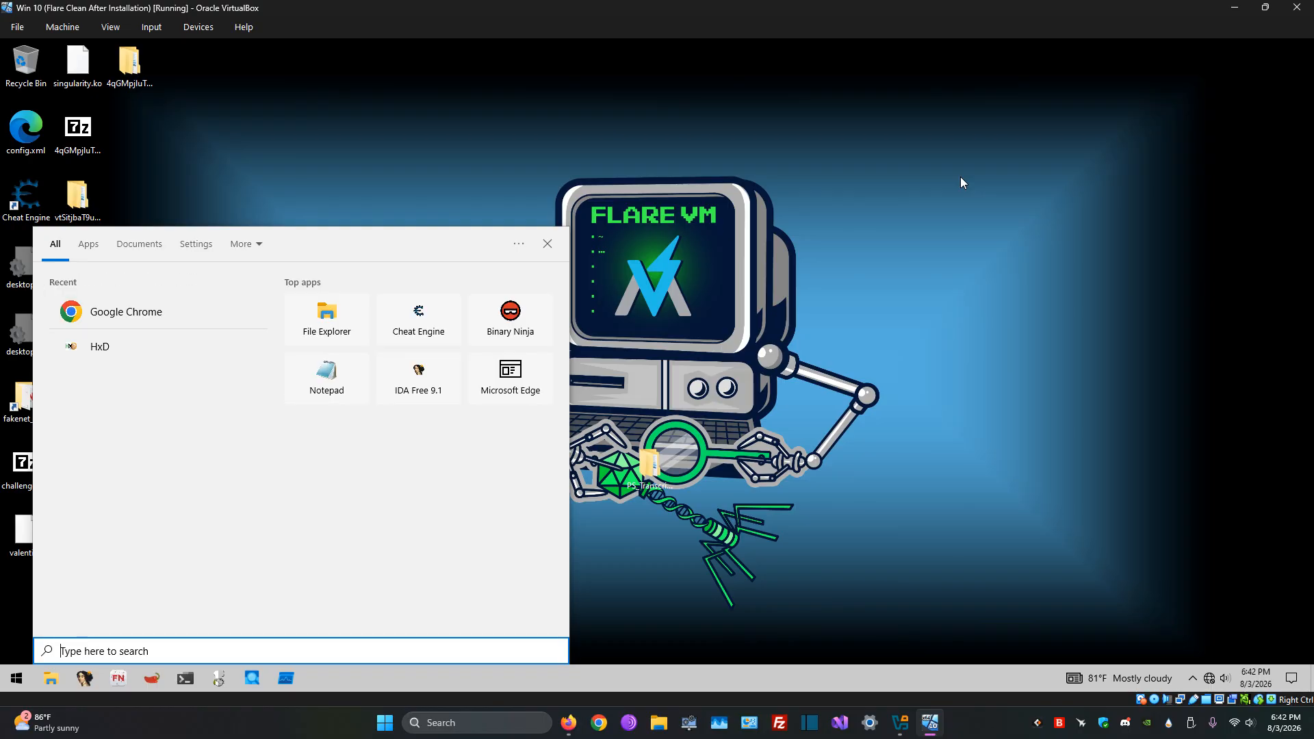
pyautogui.press('super+r')
pyautogui.write('gpe')
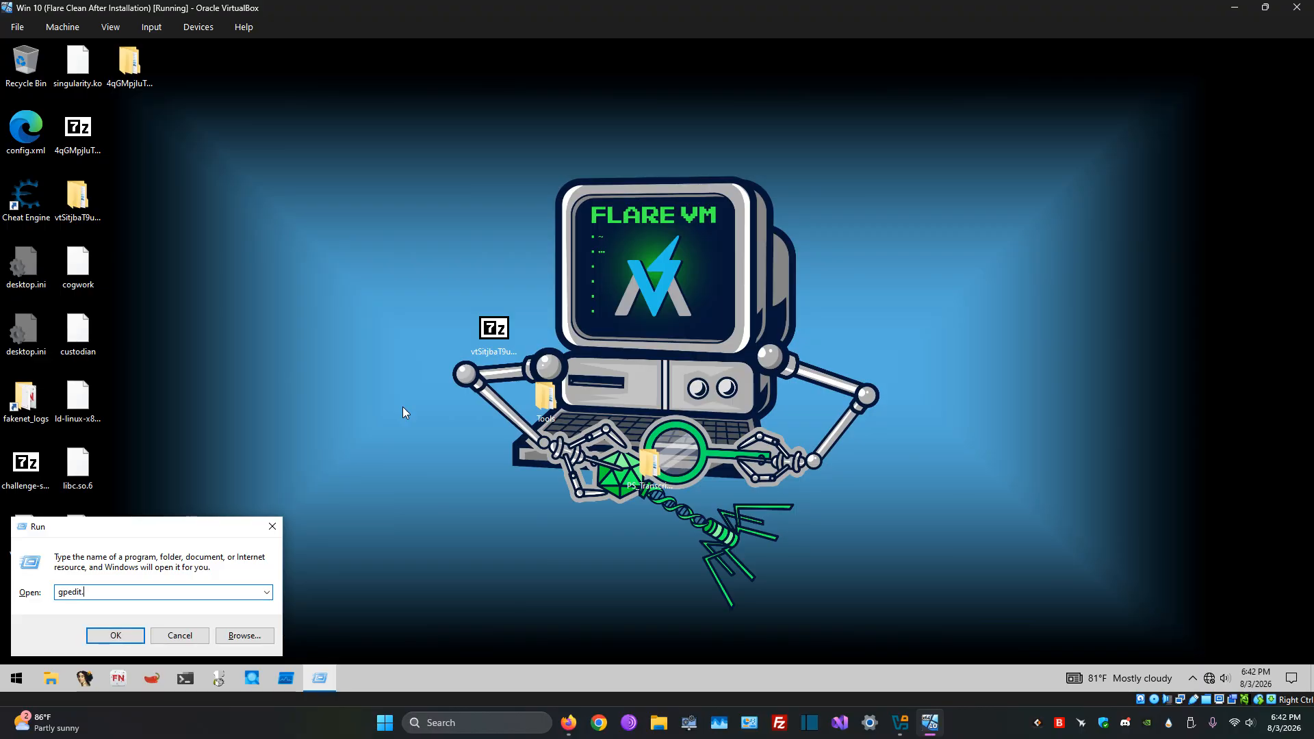
pyautogui.press('Return')
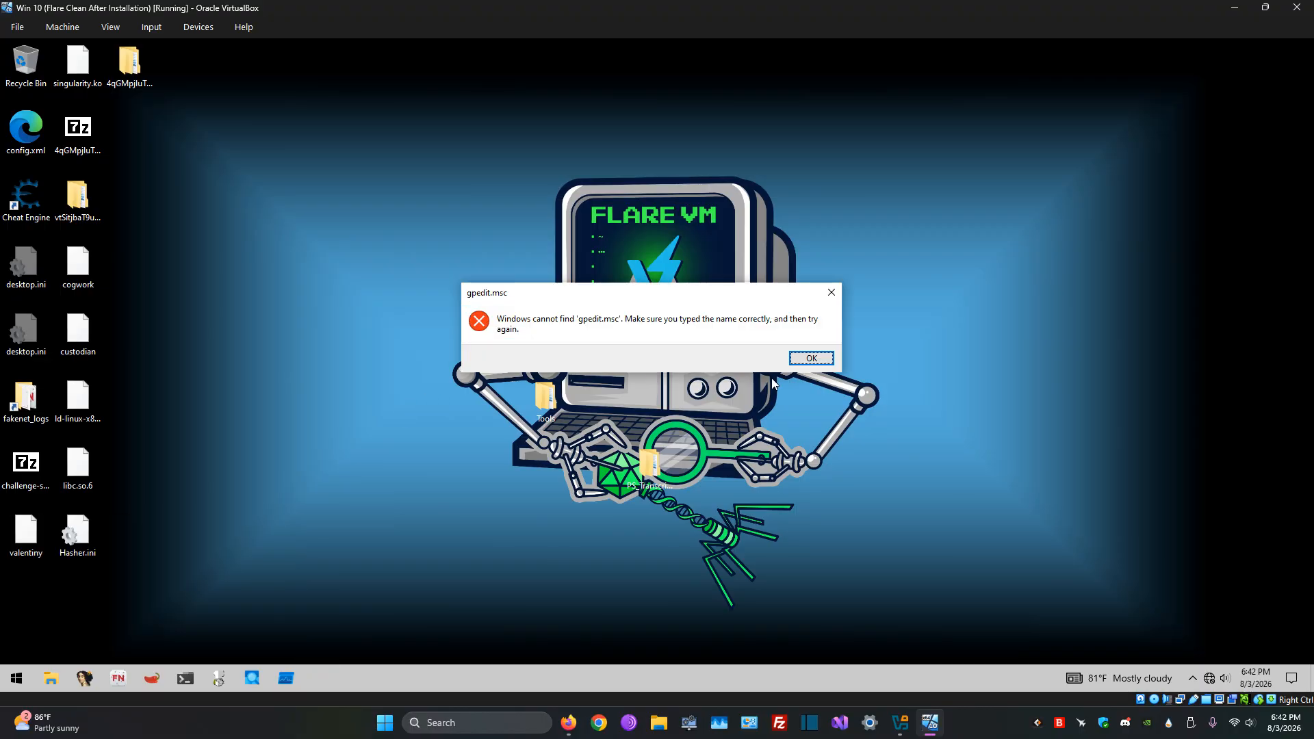
pyautogui.click(811, 358)
pyautogui.click(180, 631)
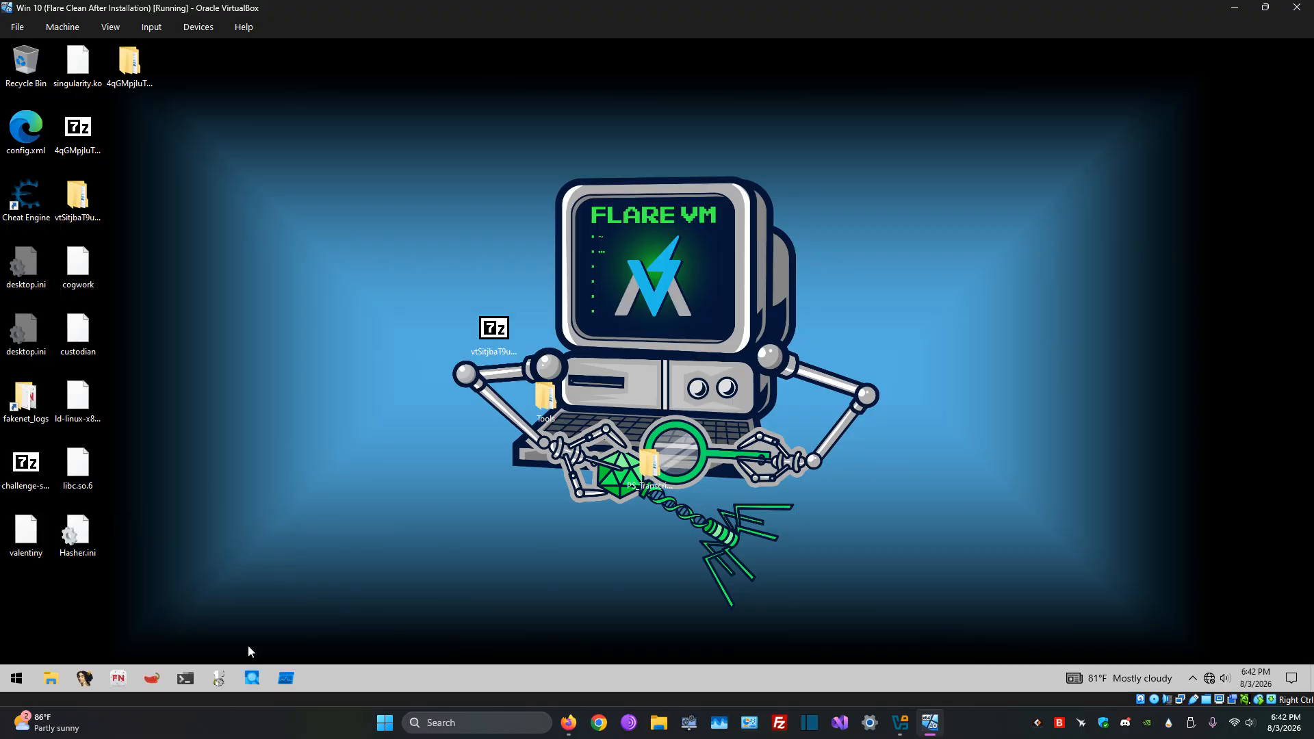
# Step: Recheck the article's Group Policy steps in Firefox and search the virtual machine for "local group"
pyautogui.click(568, 723)
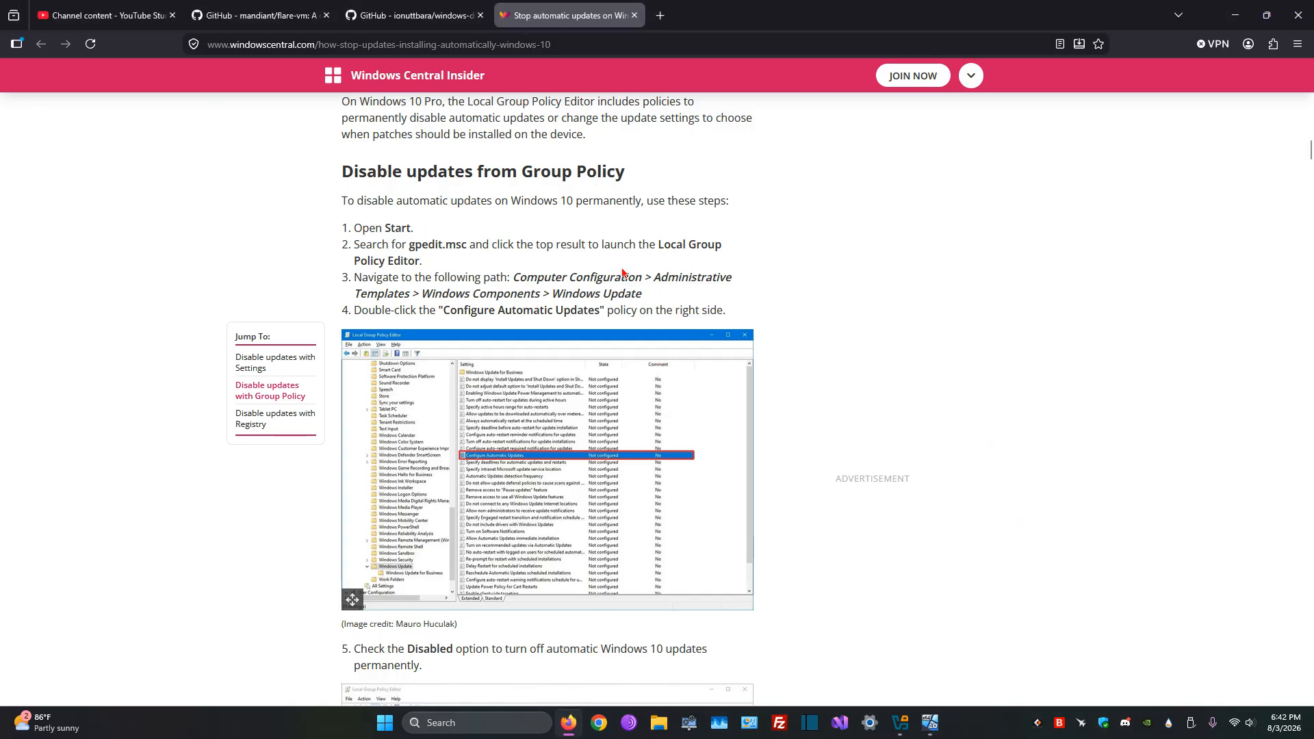
pyautogui.scroll(-1, 704, 508)
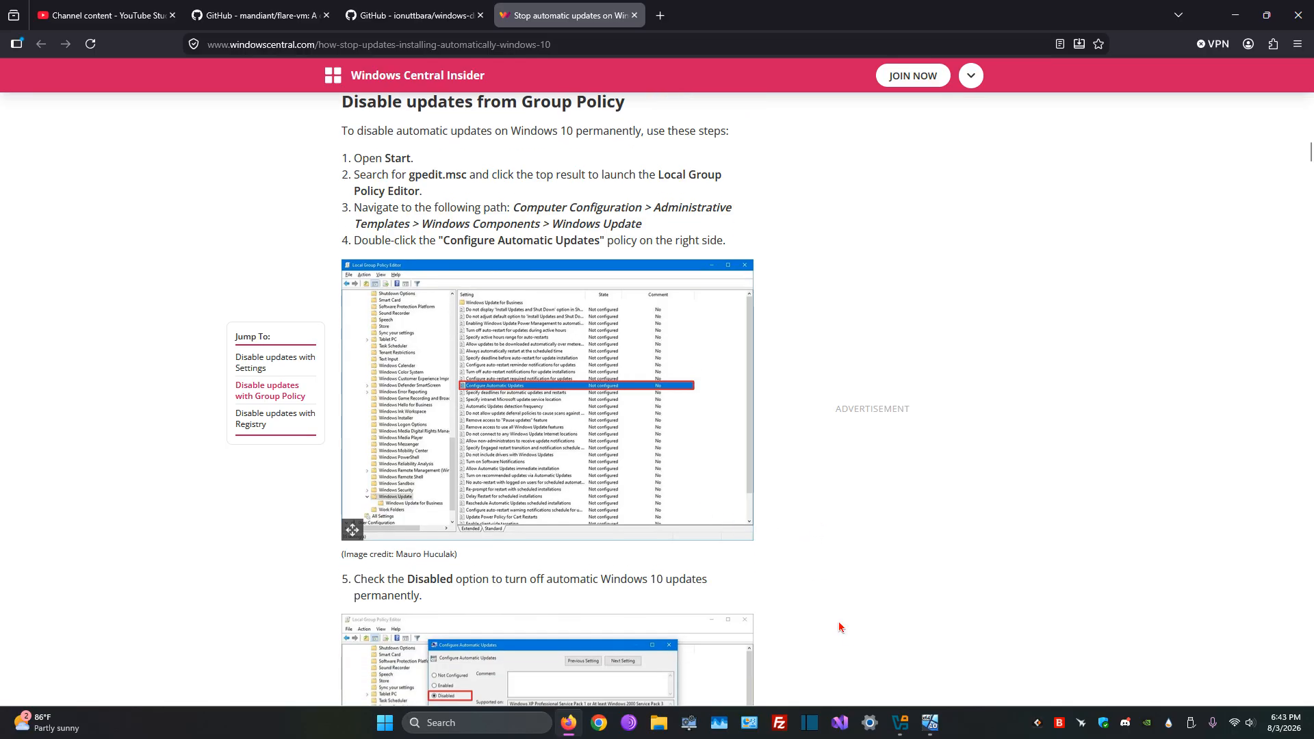
pyautogui.click(930, 723)
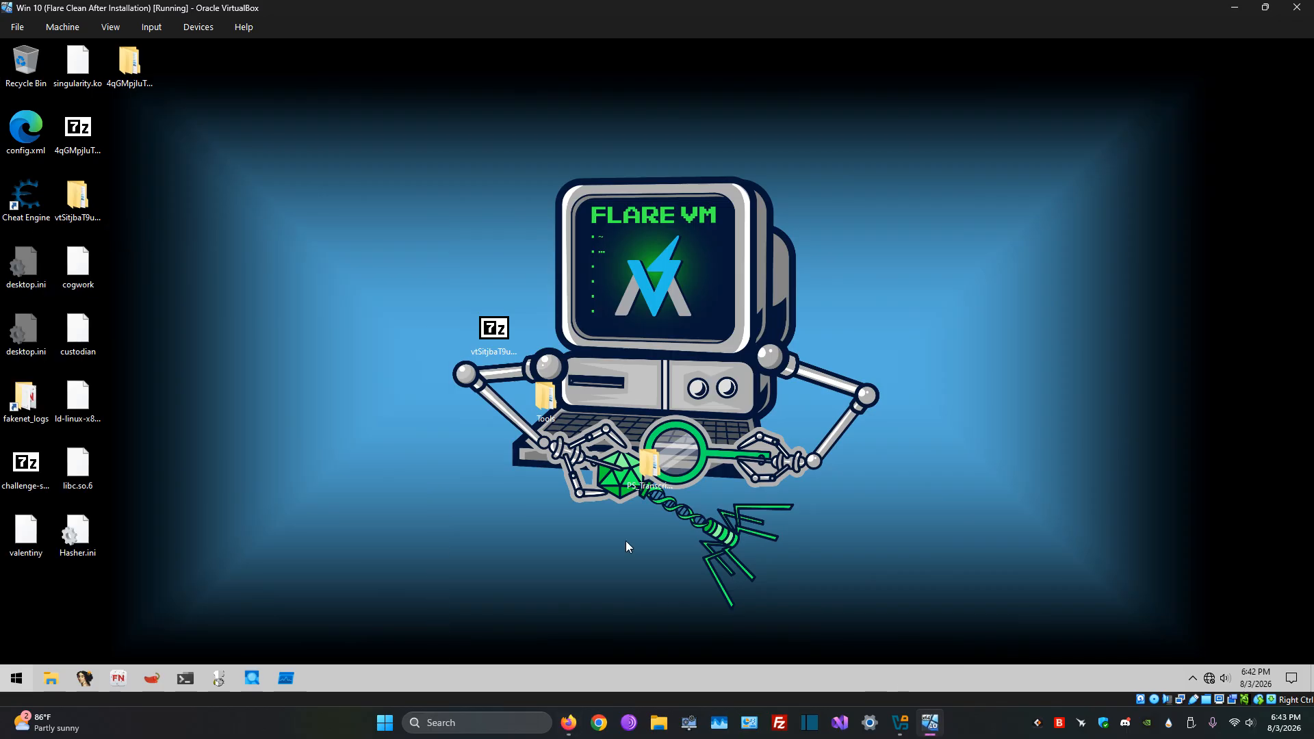
pyautogui.press('super')
pyautogui.write('local grou')
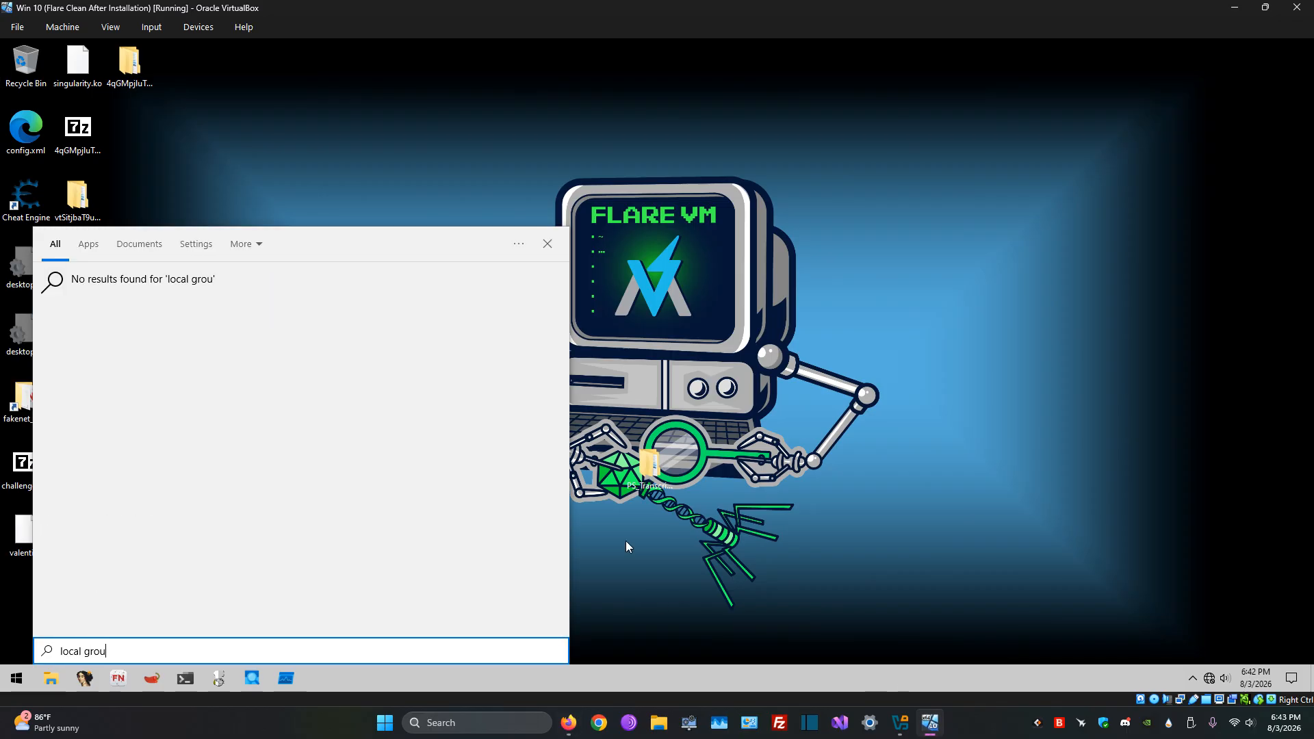
pyautogui.write('jp')
pyautogui.press('BackSpace')
pyautogui.press('BackSpace')
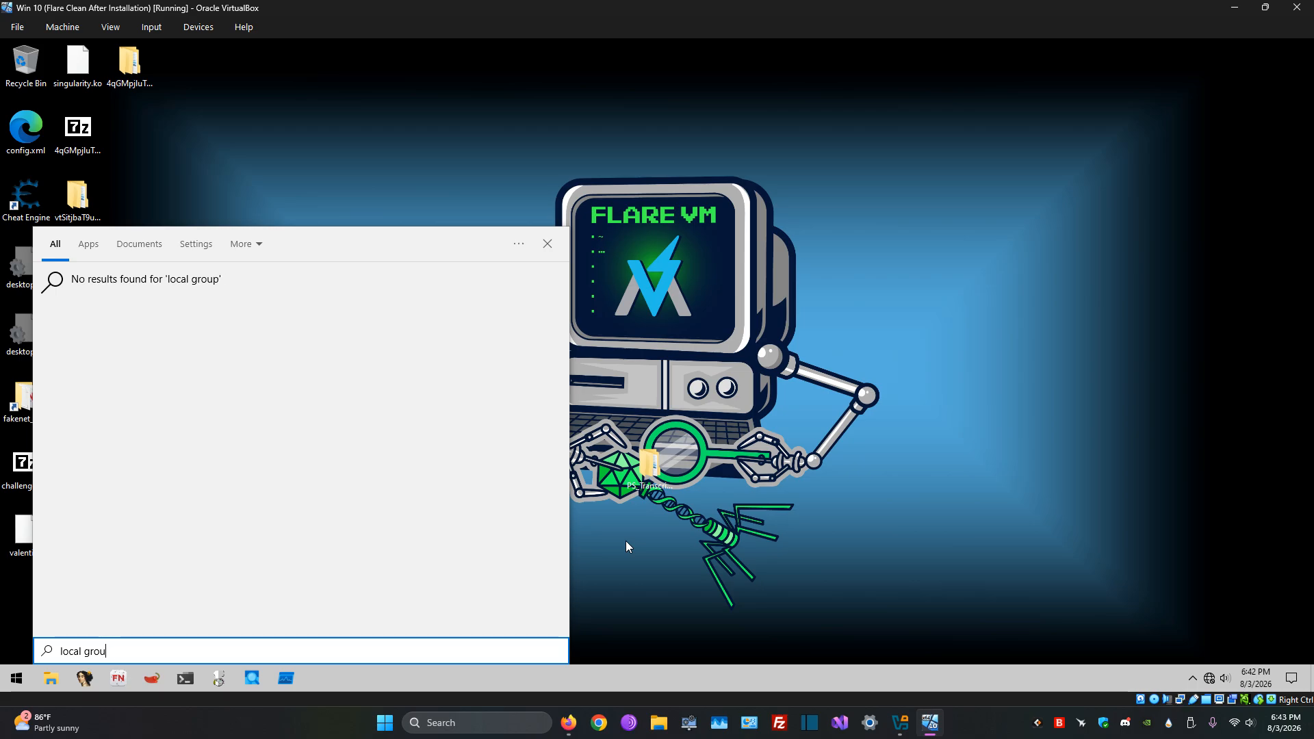
pyautogui.press('BackSpace')
pyautogui.press('BackSpace')
pyautogui.press('BackSpace')
pyautogui.press('BackSpace')
pyautogui.press('BackSpace')
pyautogui.press('BackSpace')
pyautogui.press('BackSpace')
pyautogui.press('BackSpace')
pyautogui.press('BackSpace')
pyautogui.press('BackSpace')
pyautogui.click(712, 482)
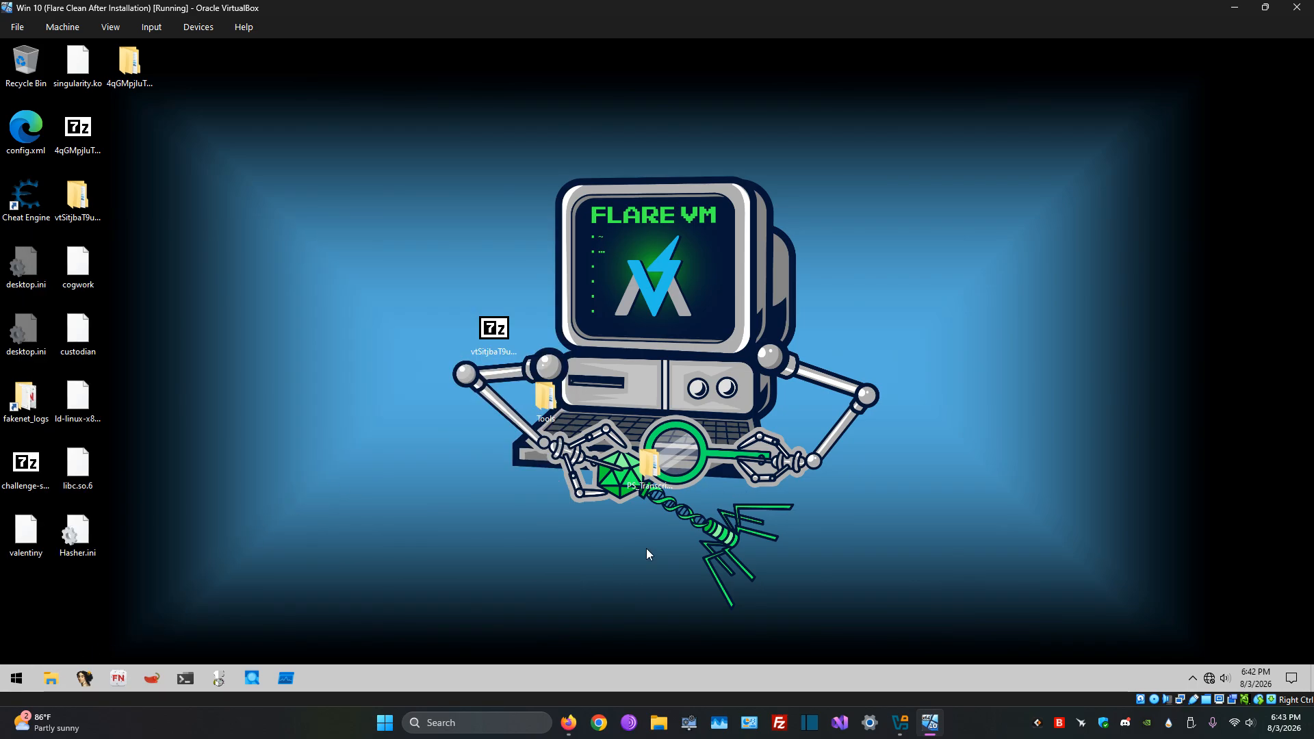
# Step: Return to the article, highlight its policy path to Windows Update and open the full-size image of the Configure Automatic Updates policy
pyautogui.click(569, 723)
pyautogui.scroll(-2, 731, 373)
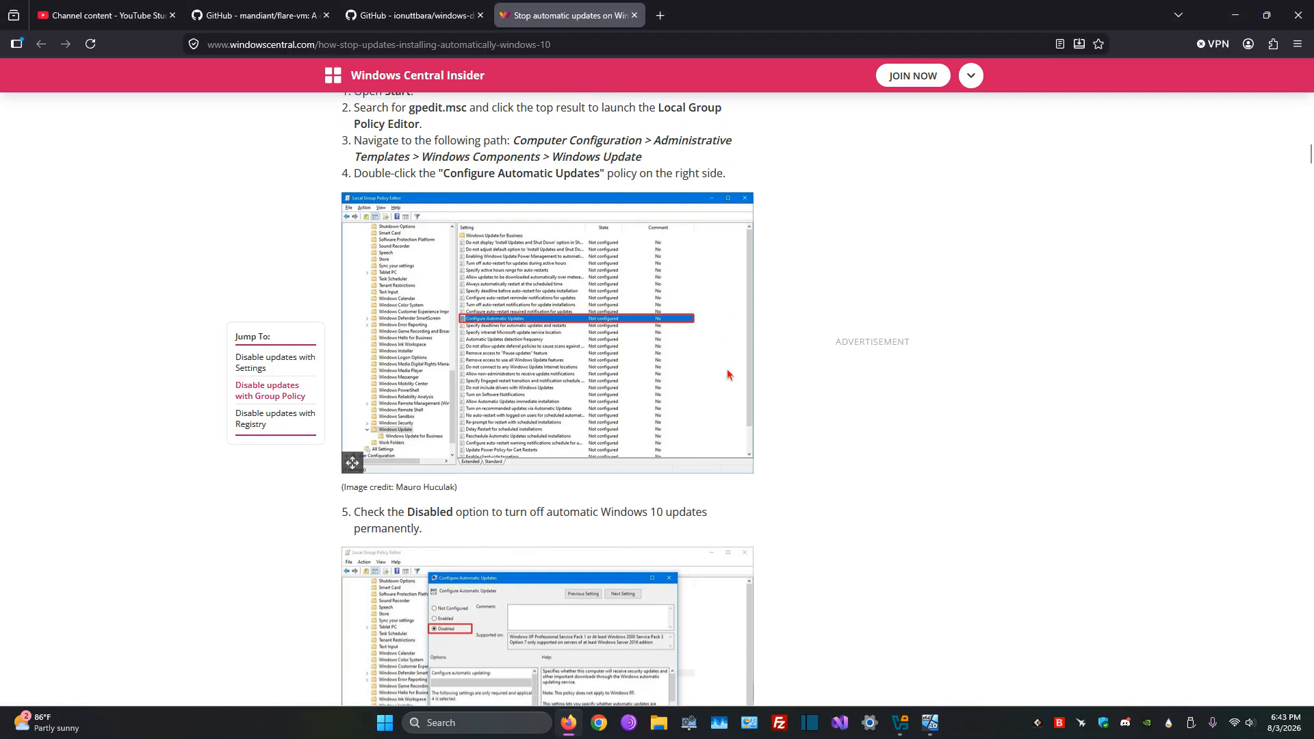
pyautogui.scroll(2, 722, 361)
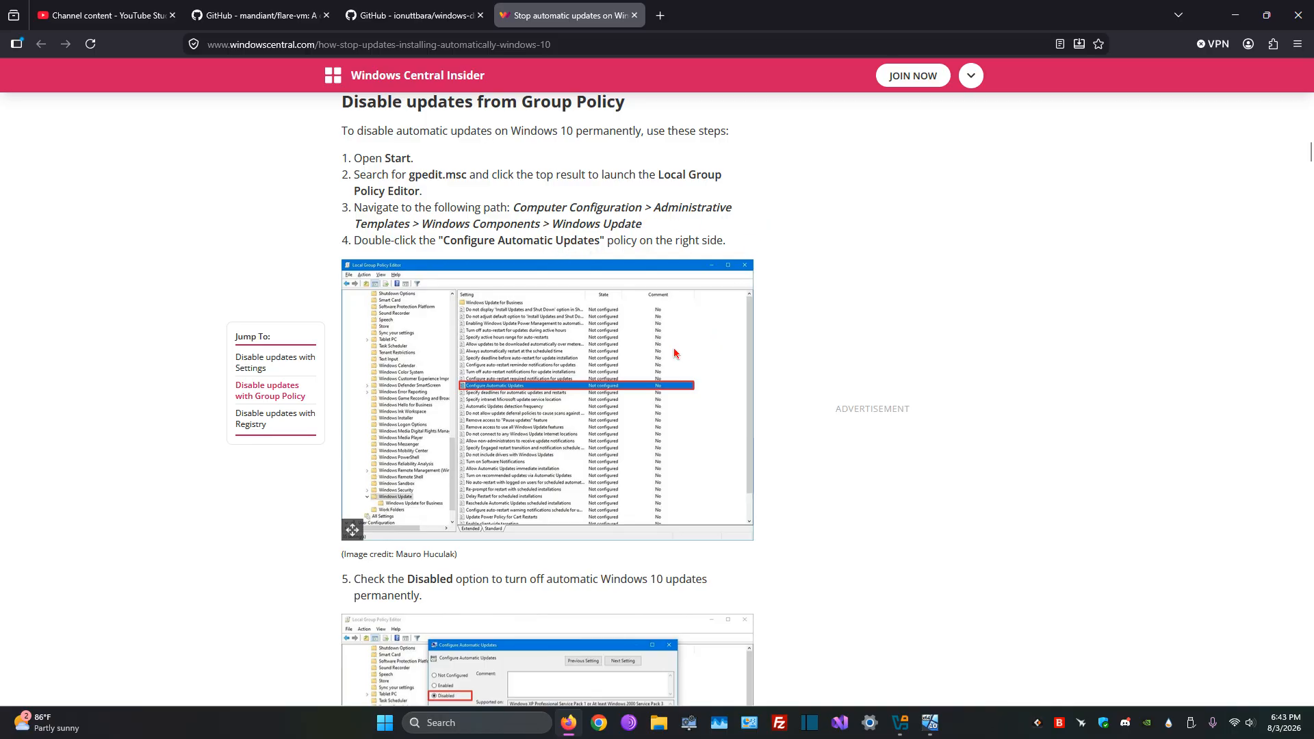
pyautogui.moveTo(514, 209); pyautogui.dragTo(644, 231)
pyautogui.click(644, 231)
pyautogui.click(352, 531)
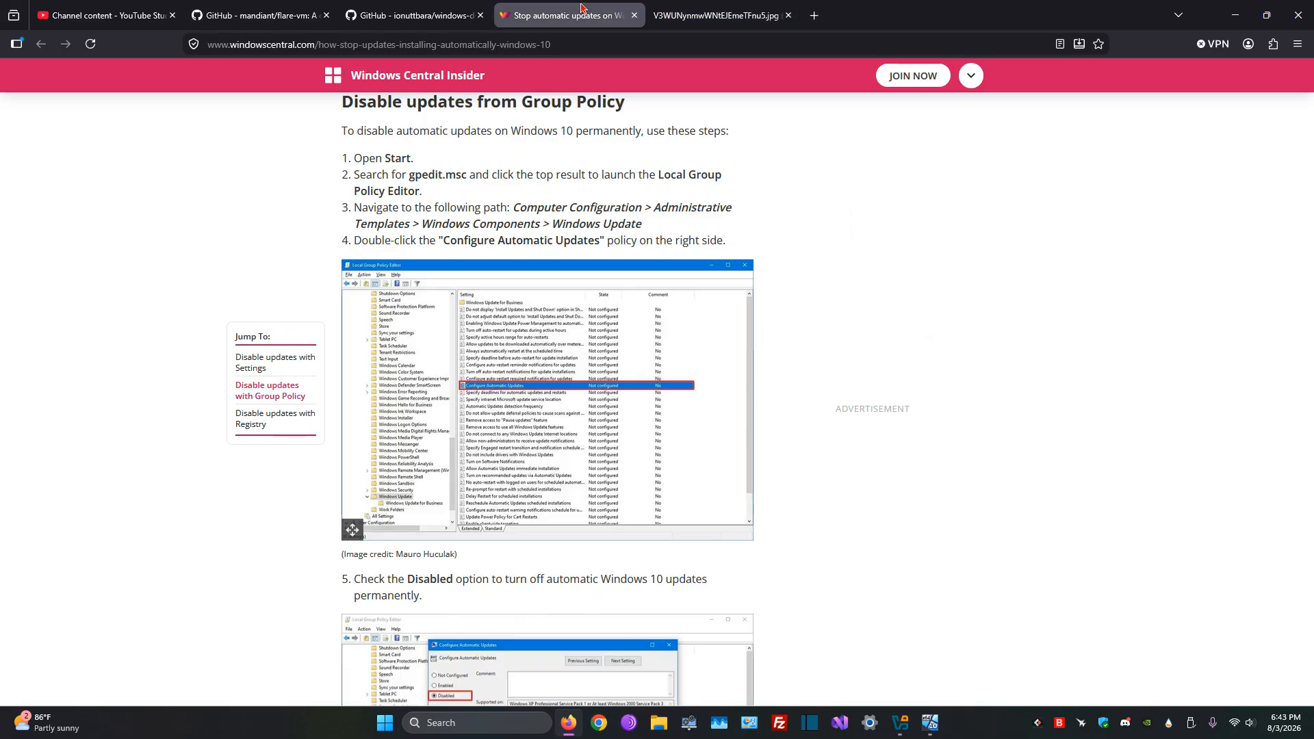
# Step: View the article's full-size image of the Disabled option for Configure Automatic Updates and close both image tabs
pyautogui.click(568, 15)
pyautogui.scroll(-3, 645, 363)
pyautogui.scroll(-1, 645, 363)
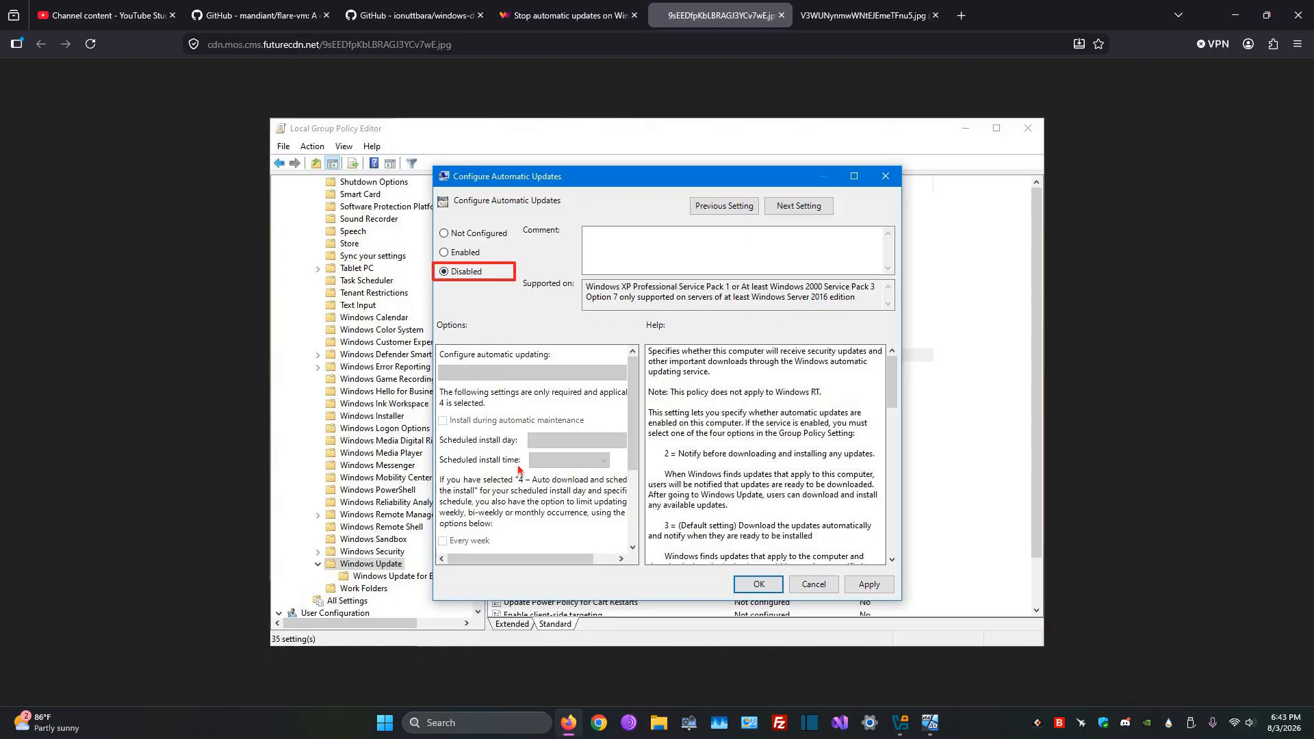
pyautogui.click(353, 606)
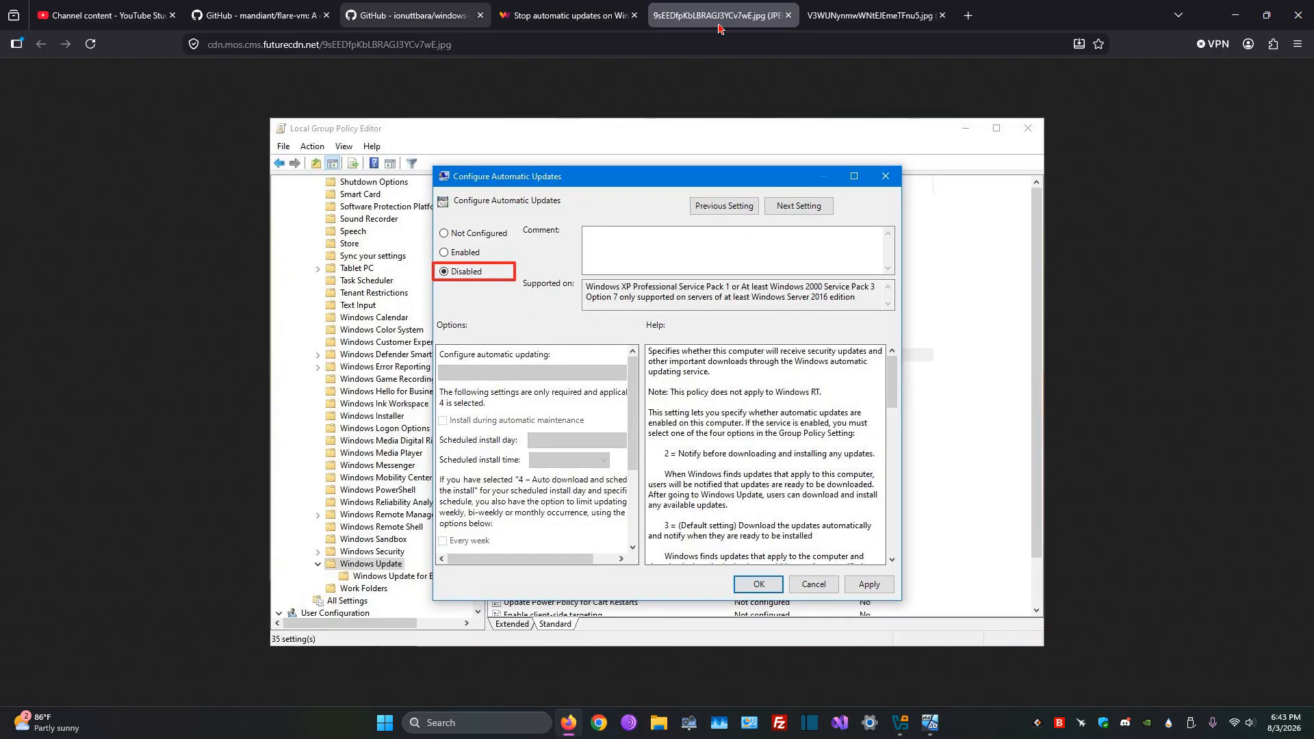
pyautogui.click(789, 15)
pyautogui.click(789, 15)
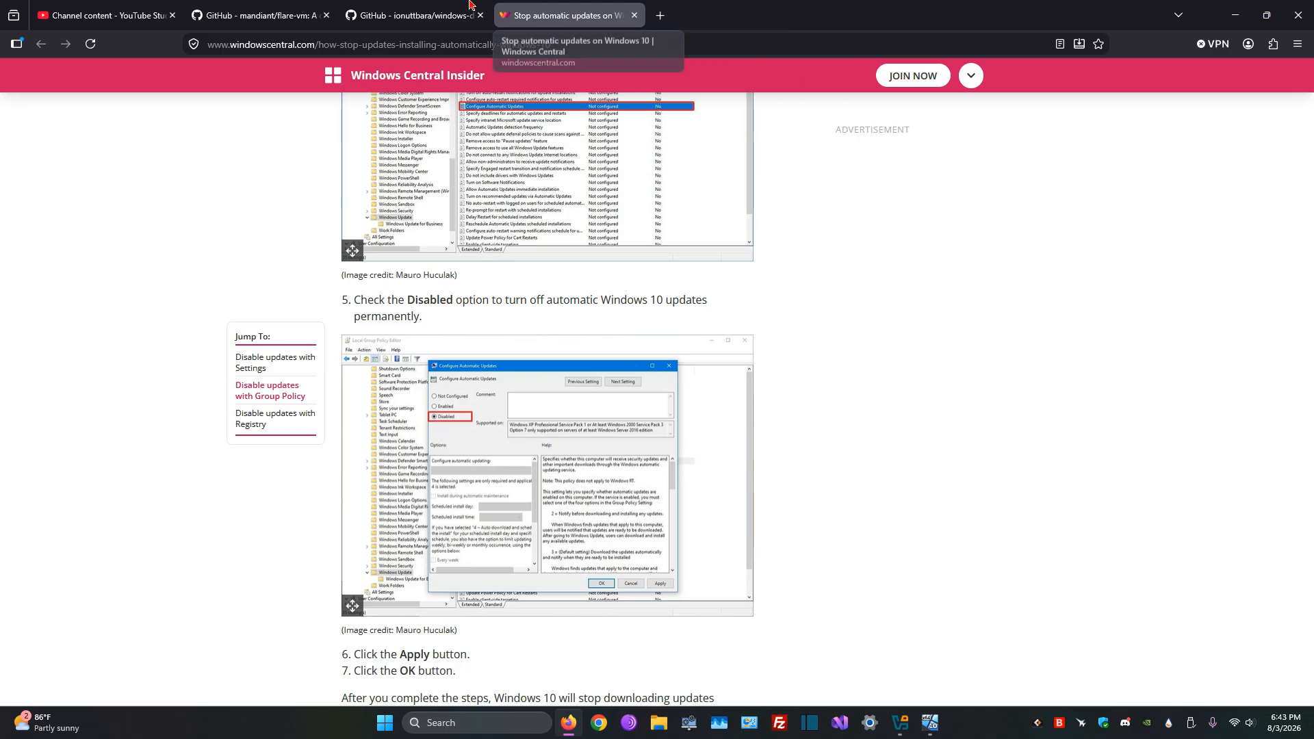
# Step: Review the FLARE-VM installation steps on GitHub and open the Downloads folder in the virtual machine
pyautogui.click(255, 15)
pyautogui.scroll(-3, 883, 459)
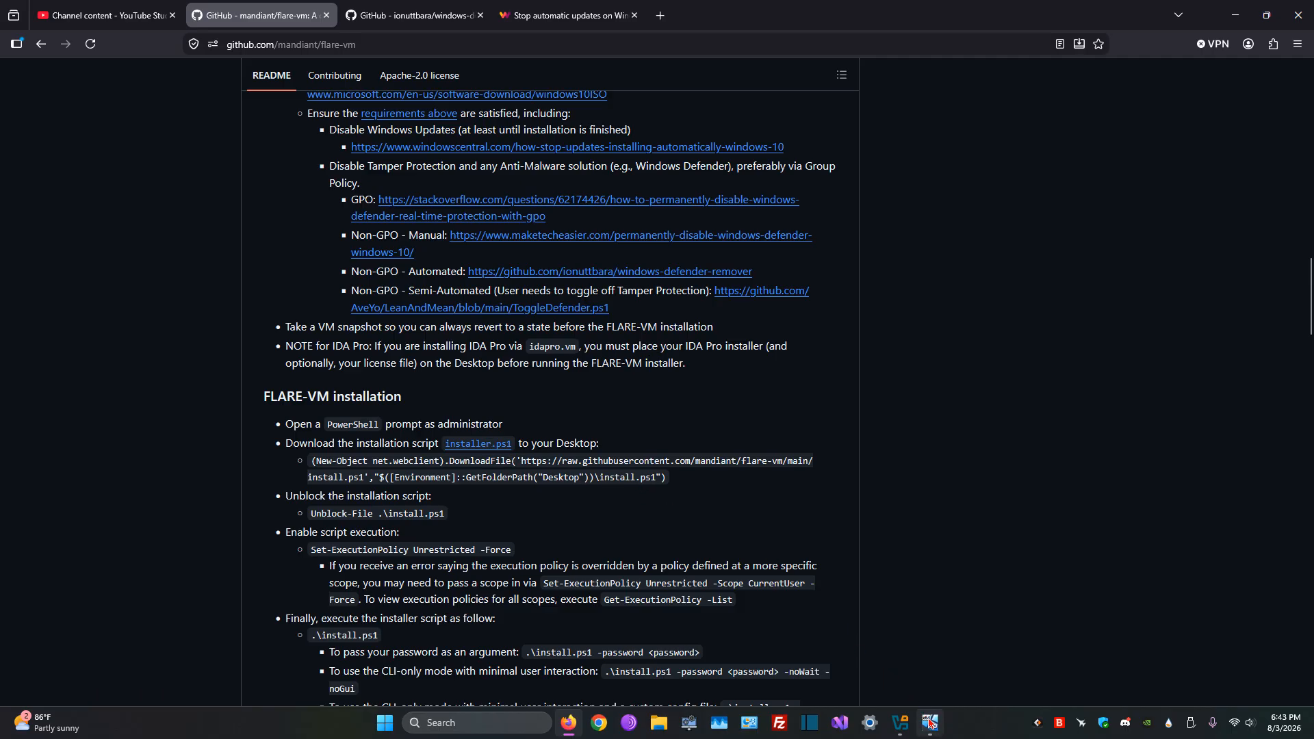
pyautogui.click(931, 724)
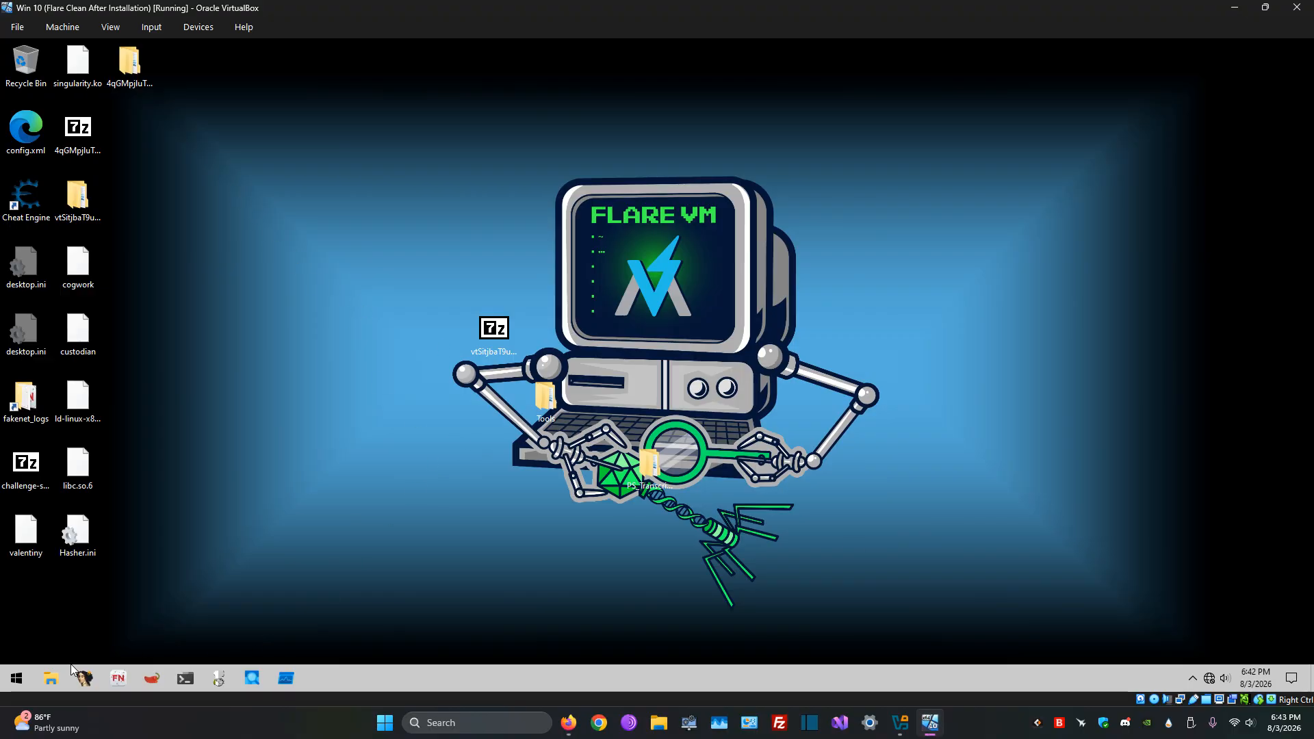
pyautogui.click(52, 678)
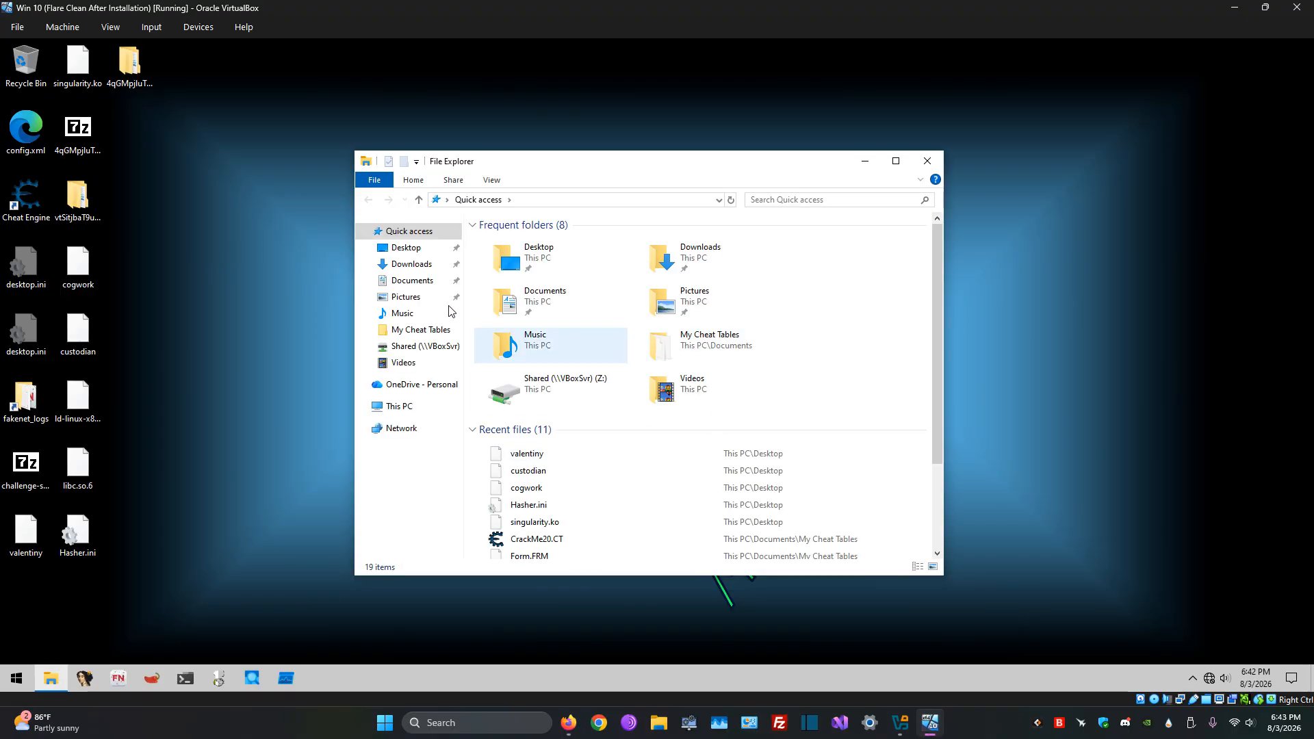
pyautogui.click(412, 264)
pyautogui.rightClick(627, 420)
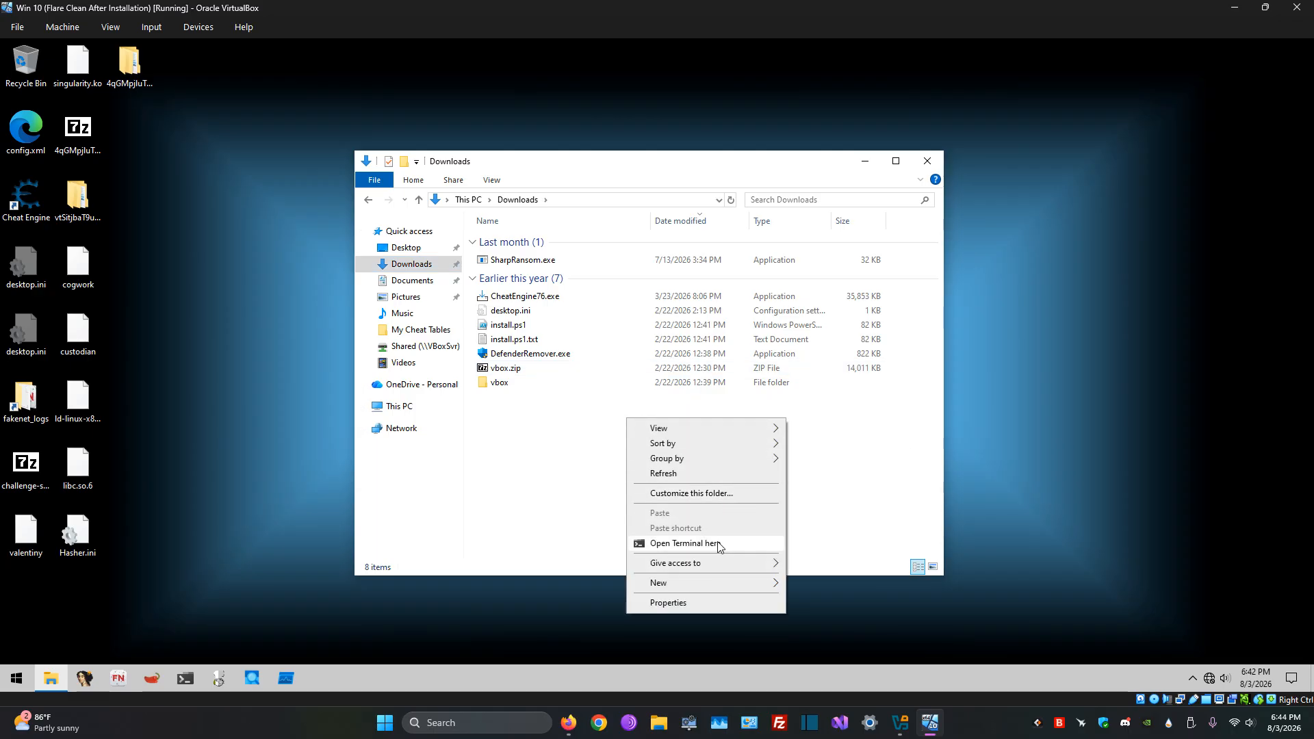
pyautogui.click(615, 483)
# Step: Search the virtual machine for PowerShell and launch Windows PowerShell as administrator
pyautogui.press('super')
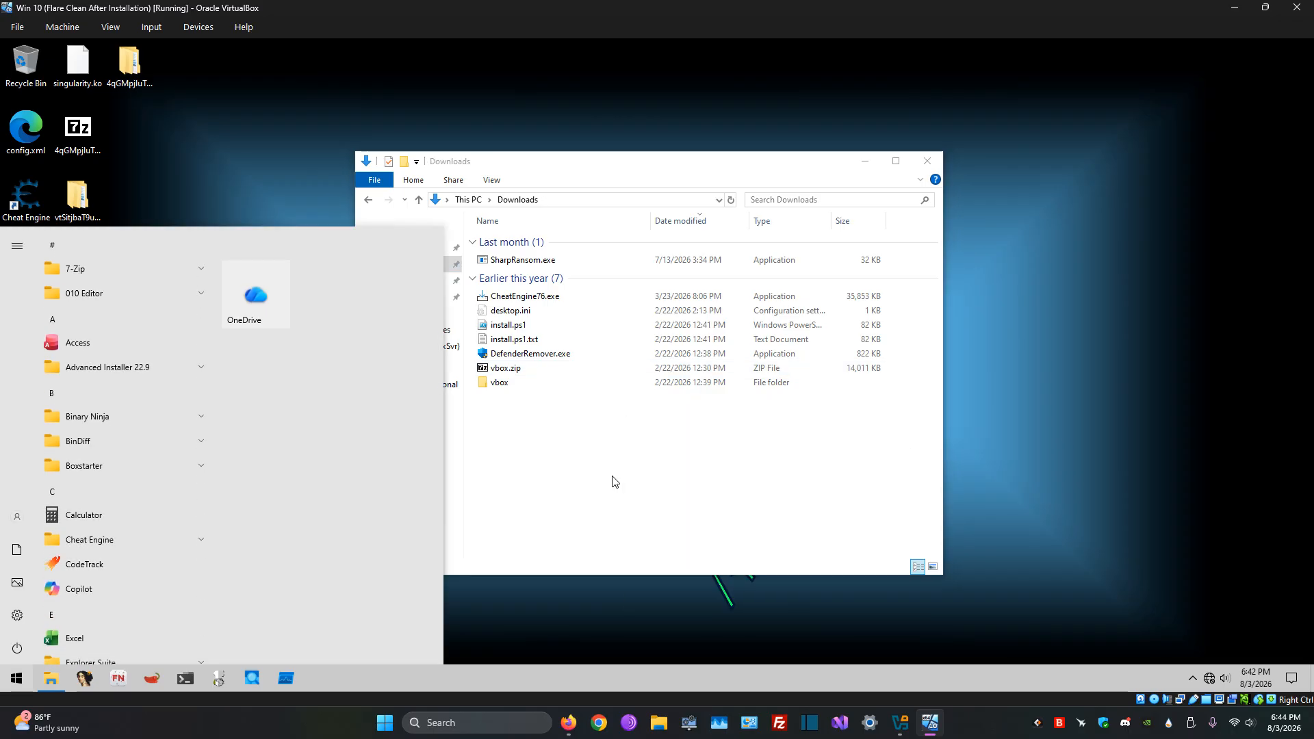
pyautogui.write('powes')
pyautogui.press('BackSpace')
pyautogui.press('BackSpace')
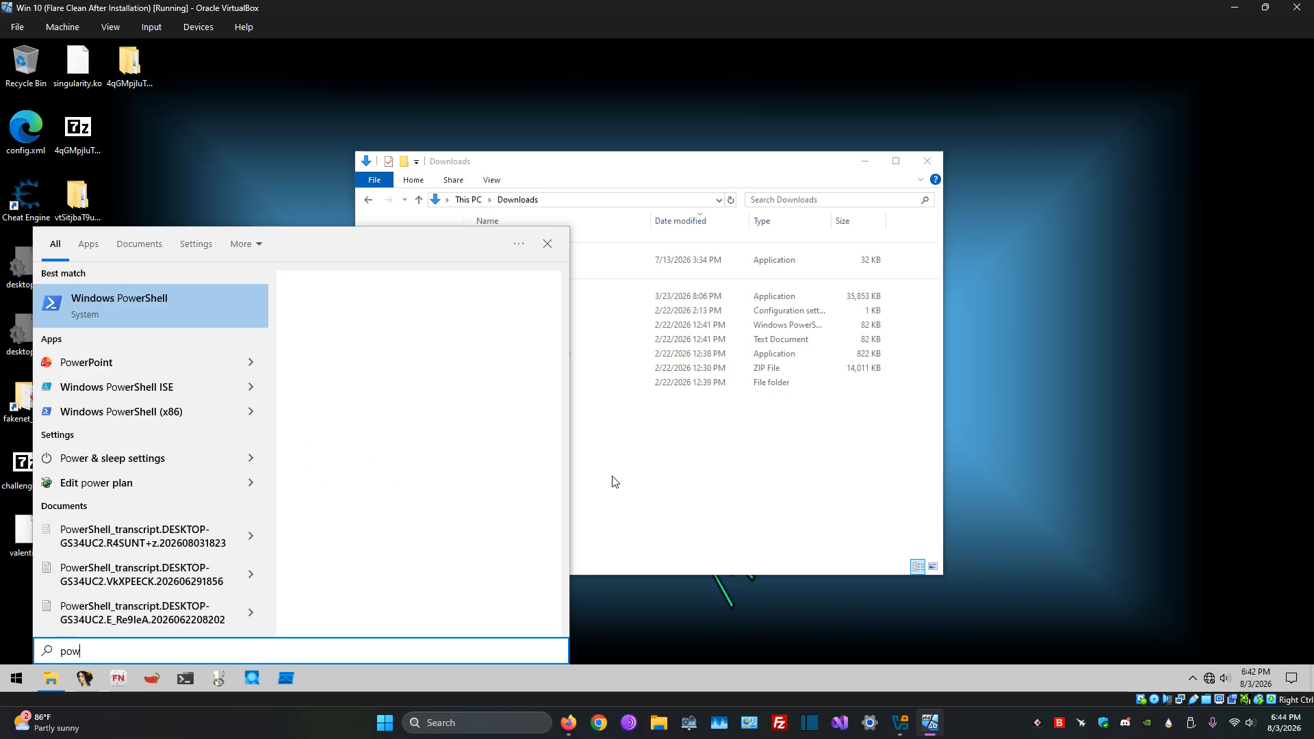
pyautogui.write('er')
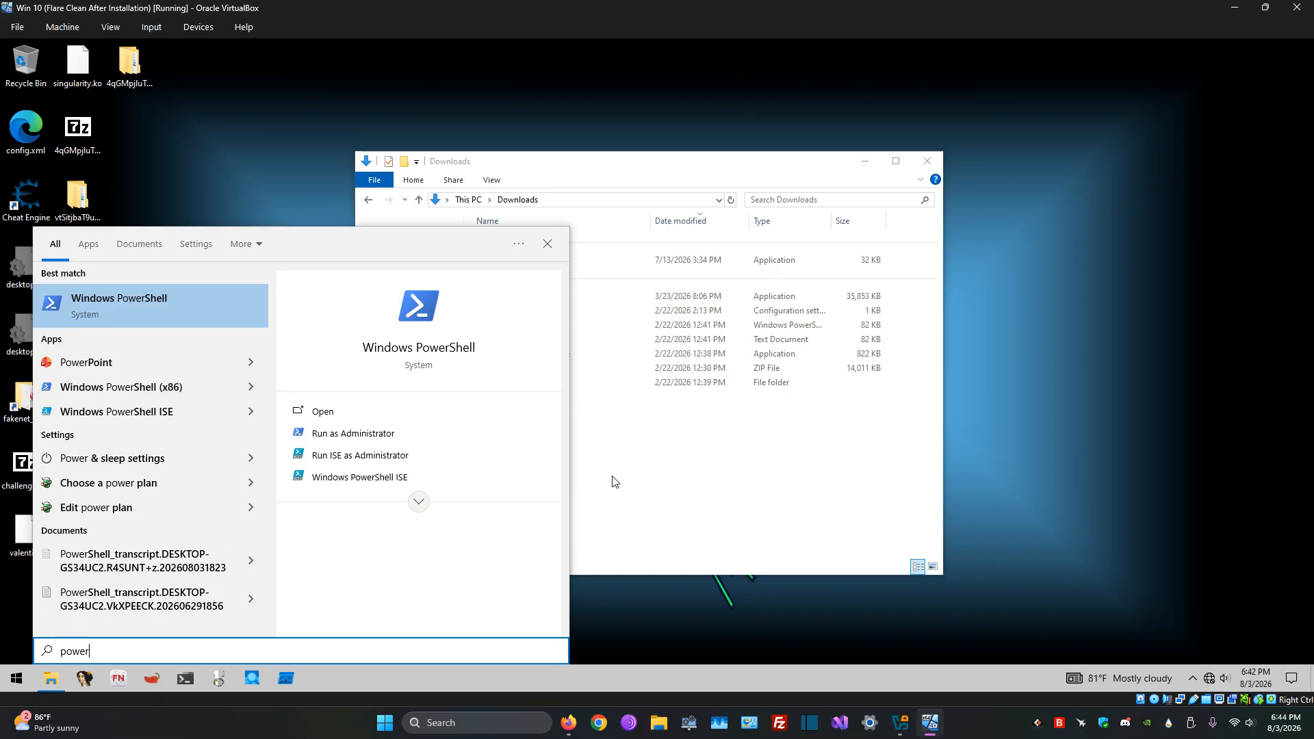
pyautogui.click(428, 438)
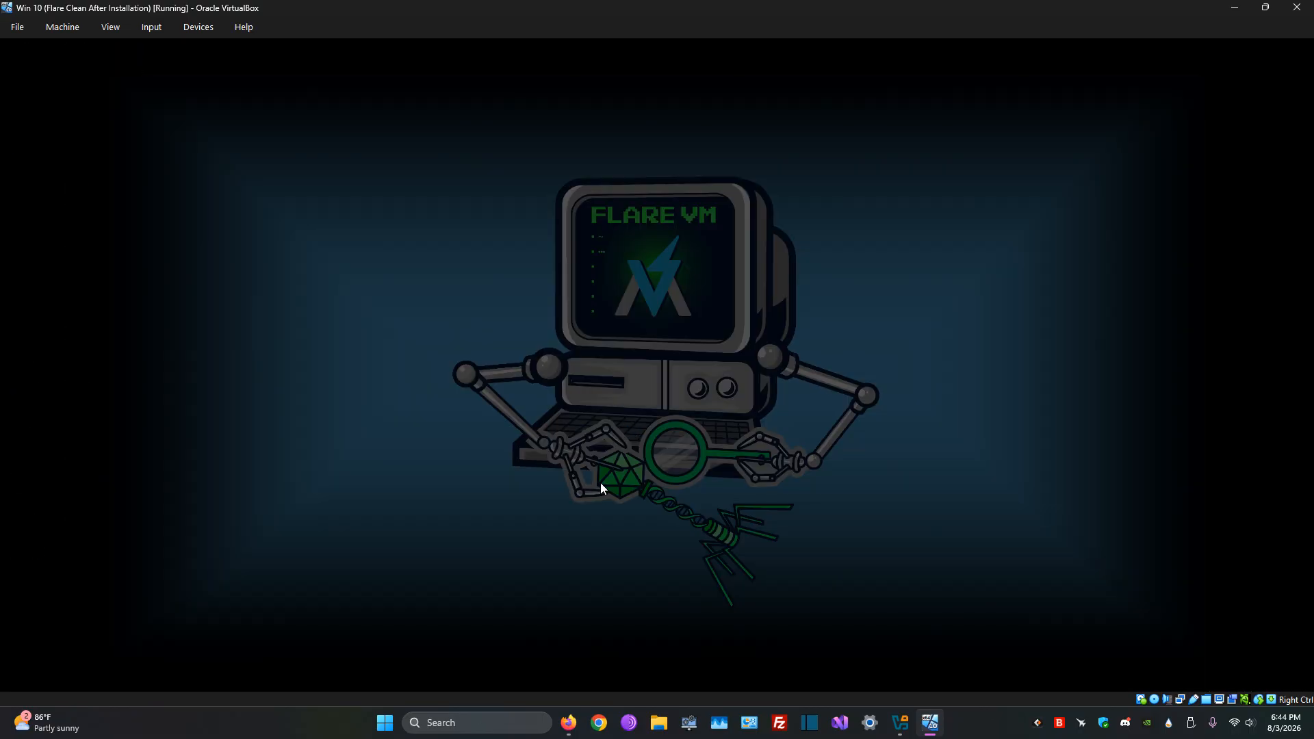
pyautogui.click(607, 447)
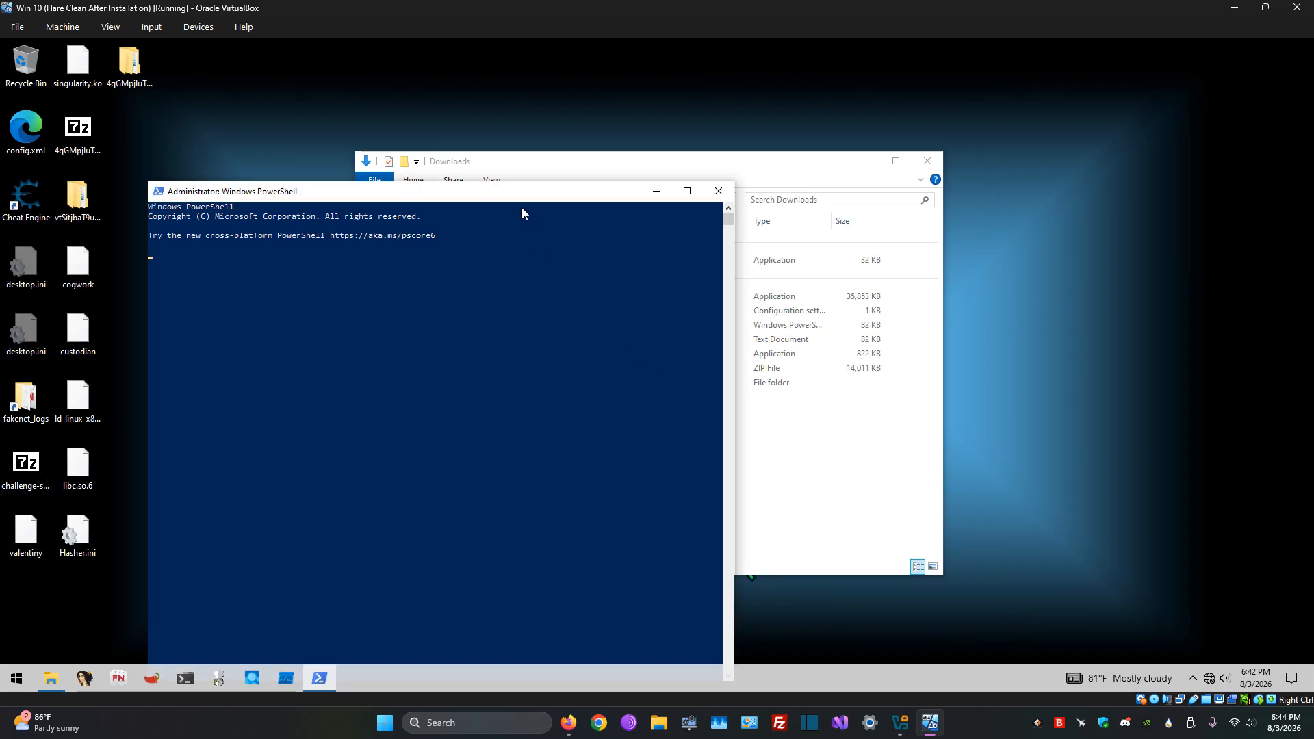
# Step: Check the Downloads folder in File Explorer and reposition the PowerShell window so it fits fully on the desktop
pyautogui.moveTo(522, 193); pyautogui.dragTo(766, 235)
pyautogui.click(646, 163)
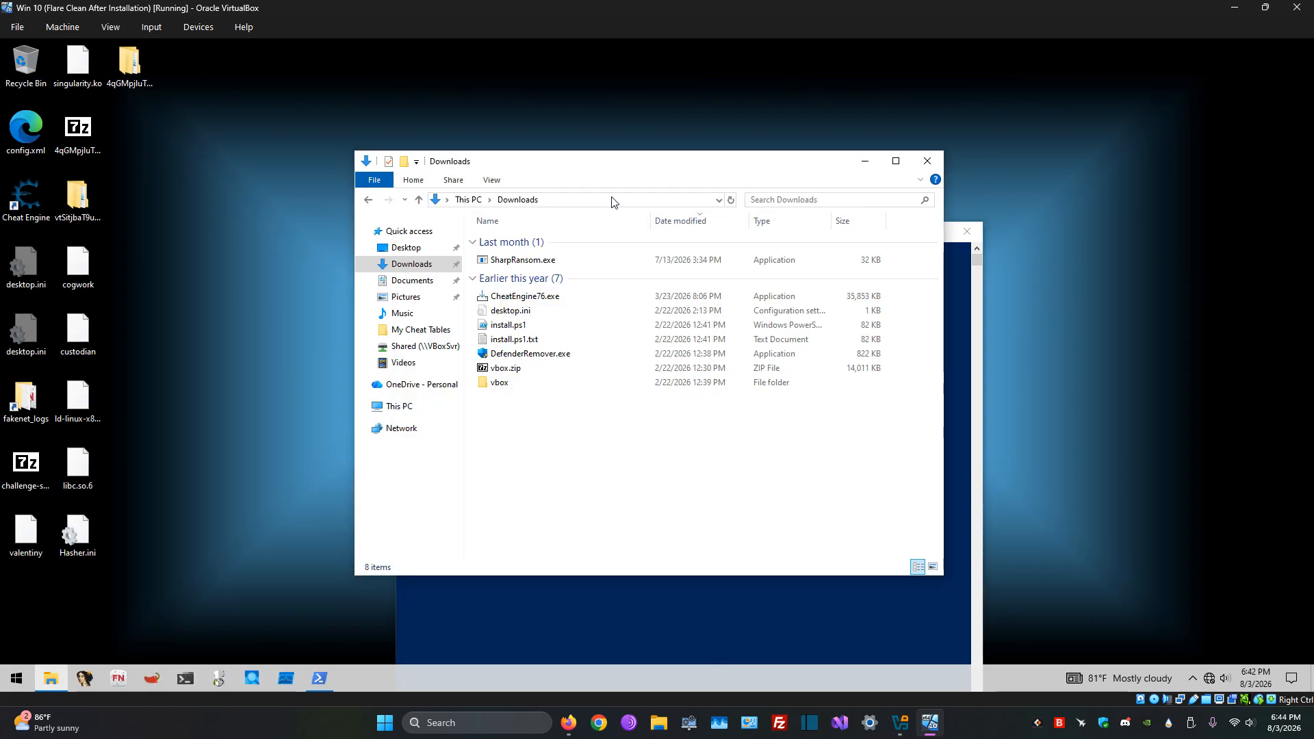
pyautogui.click(612, 202)
pyautogui.click(837, 649)
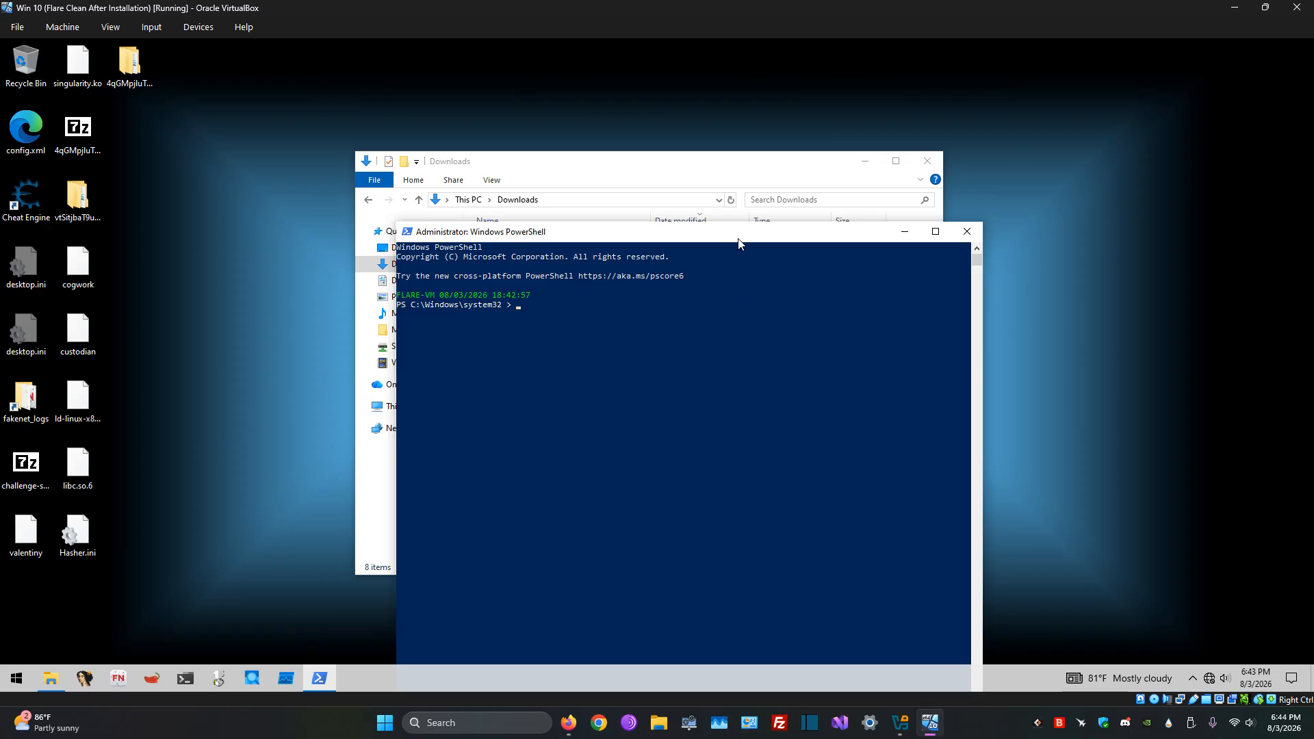
pyautogui.moveTo(738, 238); pyautogui.dragTo(807, 139)
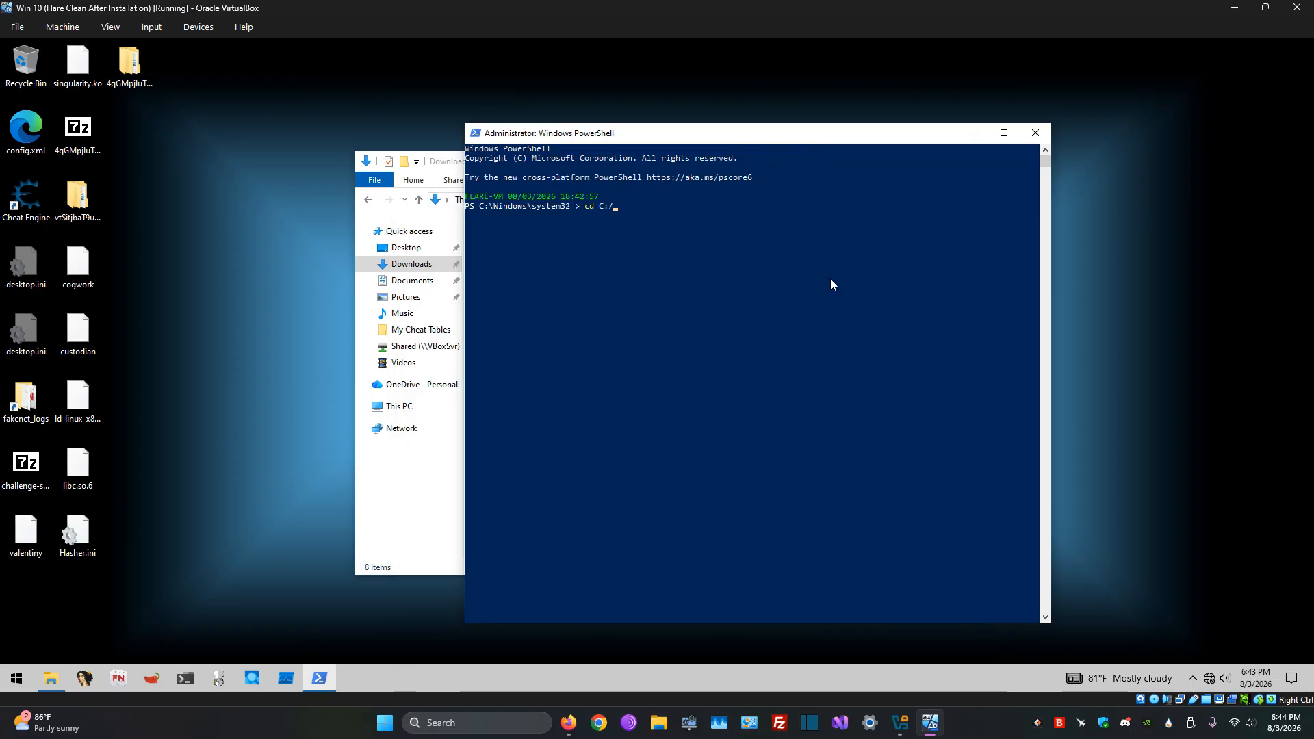
# Step: Change PowerShell's working directory to C:\Users\user\Downloads\ and list its files
pyautogui.write('cd C:/Users')
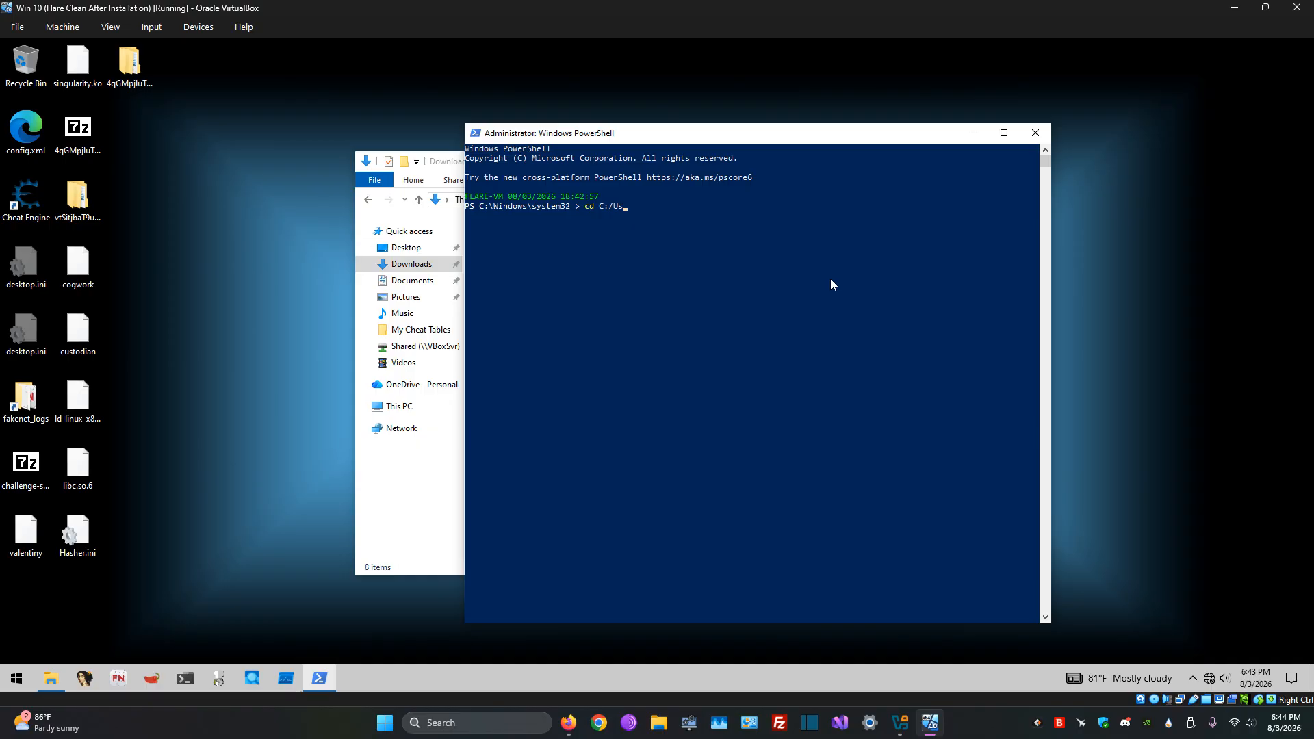
pyautogui.press('Tab')
pyautogui.write('\\user\\Downloads\\')
pyautogui.press('Return')
pyautogui.write('ls')
pyautogui.press('Return')
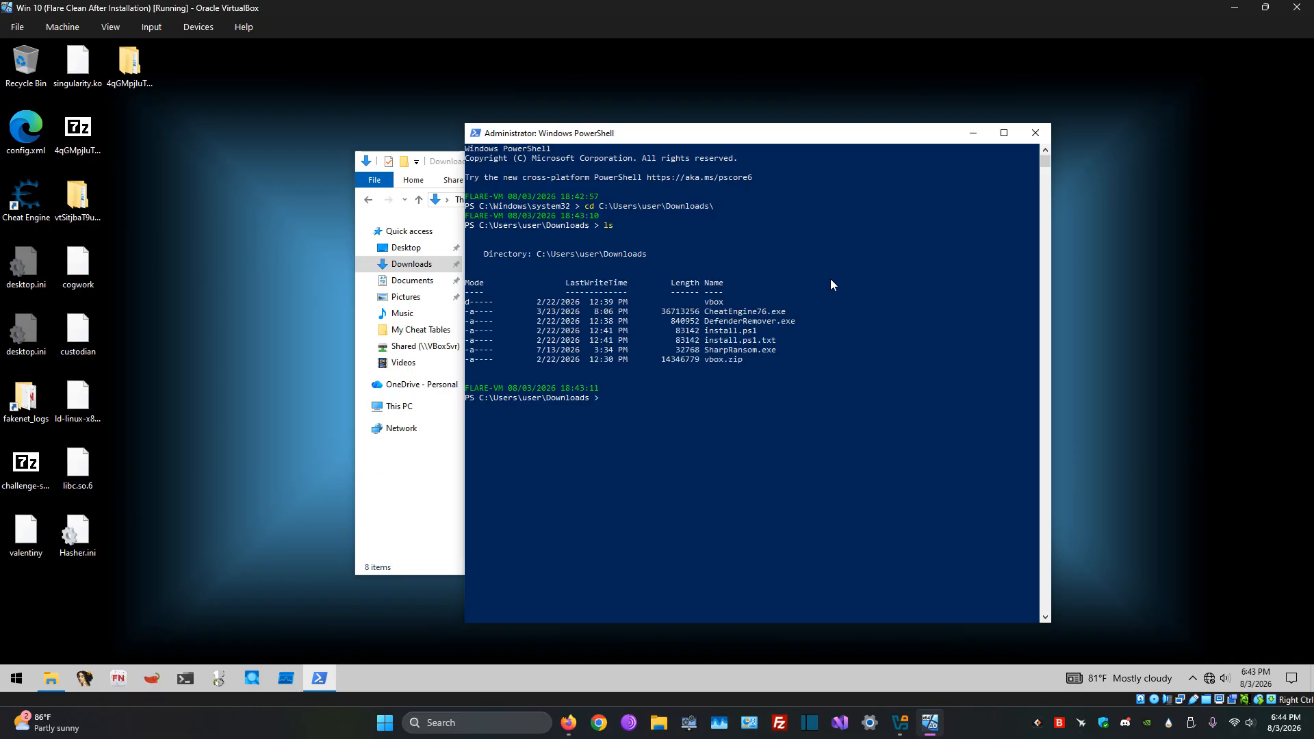
# Step: Switch to the browser and review the script unblocking and execution policy commands in the FLARE-VM installation instructions, returning to the virtual machine
pyautogui.click(574, 717)
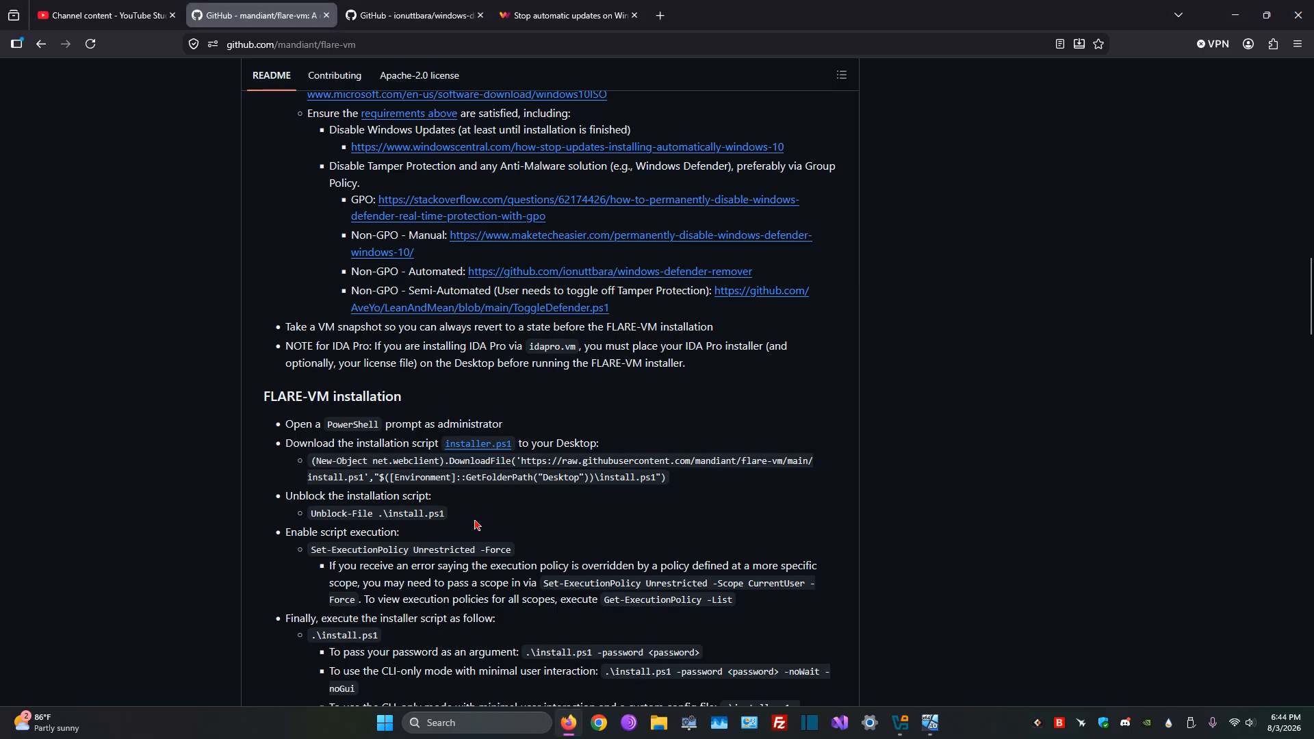
pyautogui.scroll(-2, 356, 558)
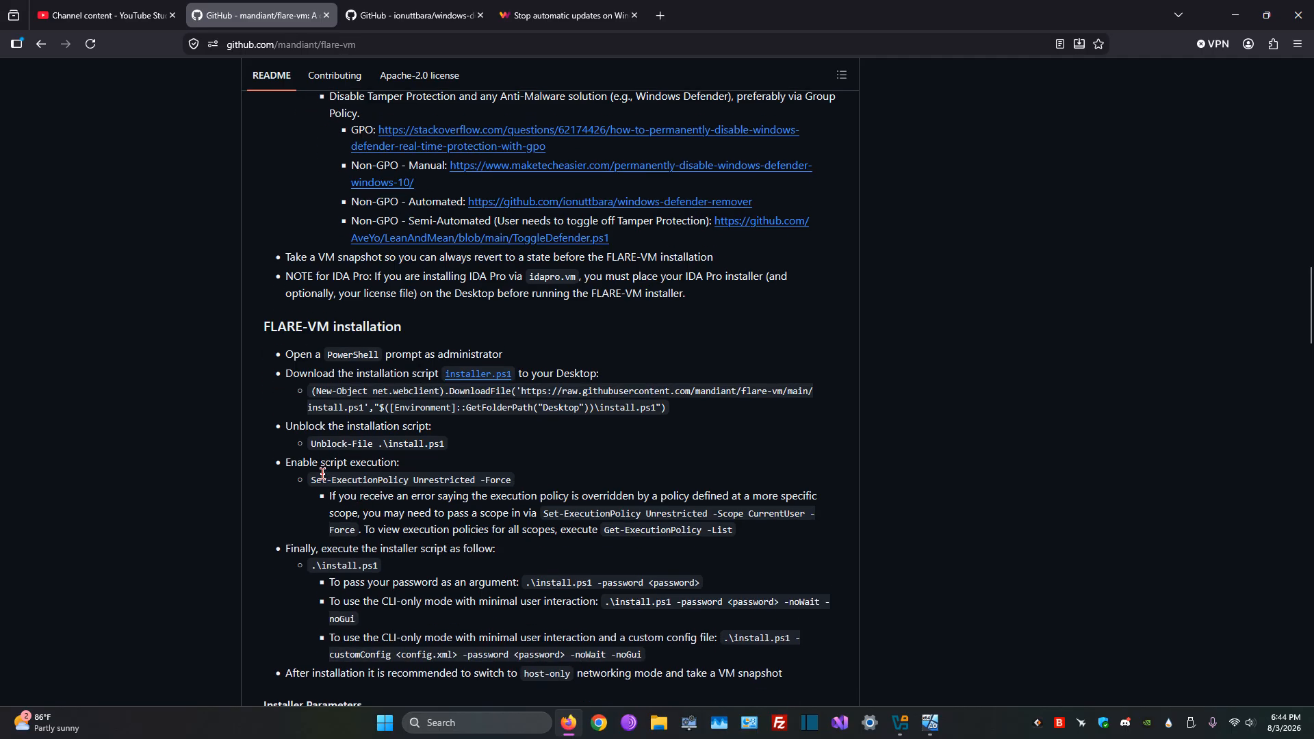
pyautogui.moveTo(312, 445); pyautogui.dragTo(444, 446)
pyautogui.click(345, 477)
pyautogui.moveTo(317, 481); pyautogui.dragTo(509, 488)
pyautogui.click(511, 489)
pyautogui.scroll(-1, 665, 490)
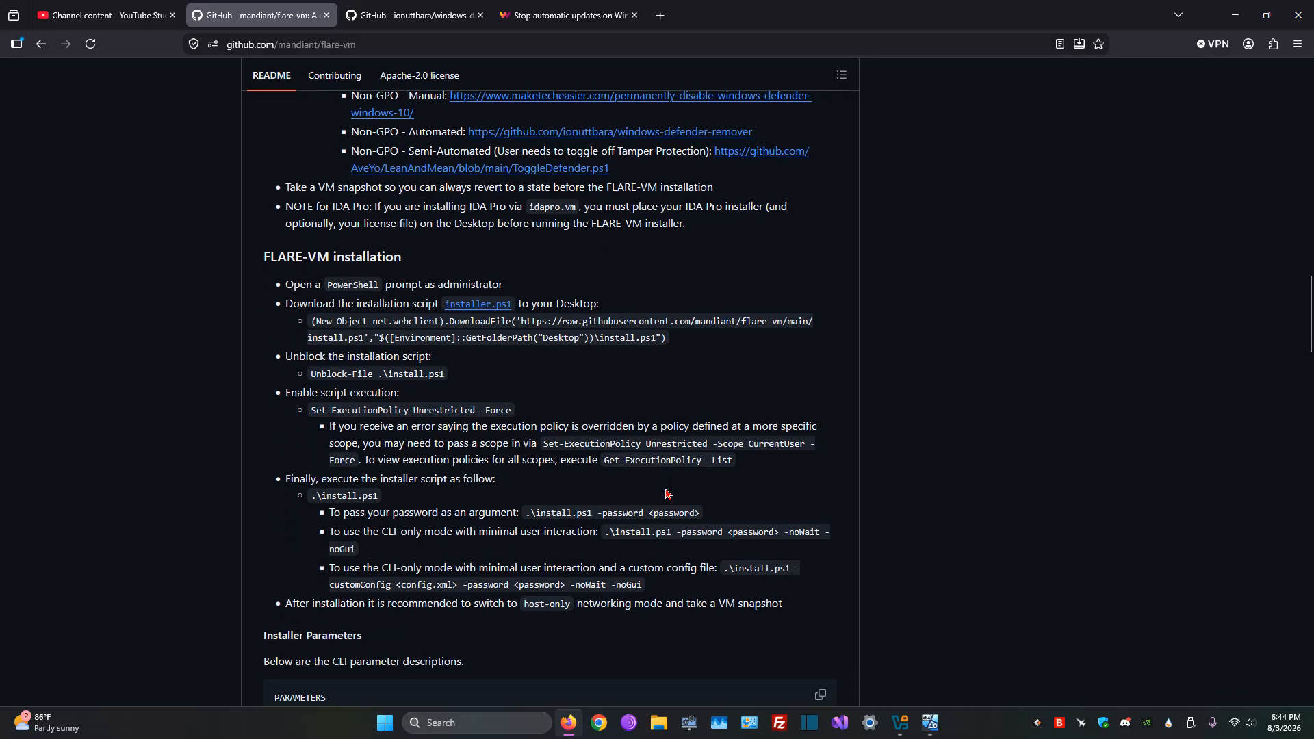
pyautogui.click(929, 723)
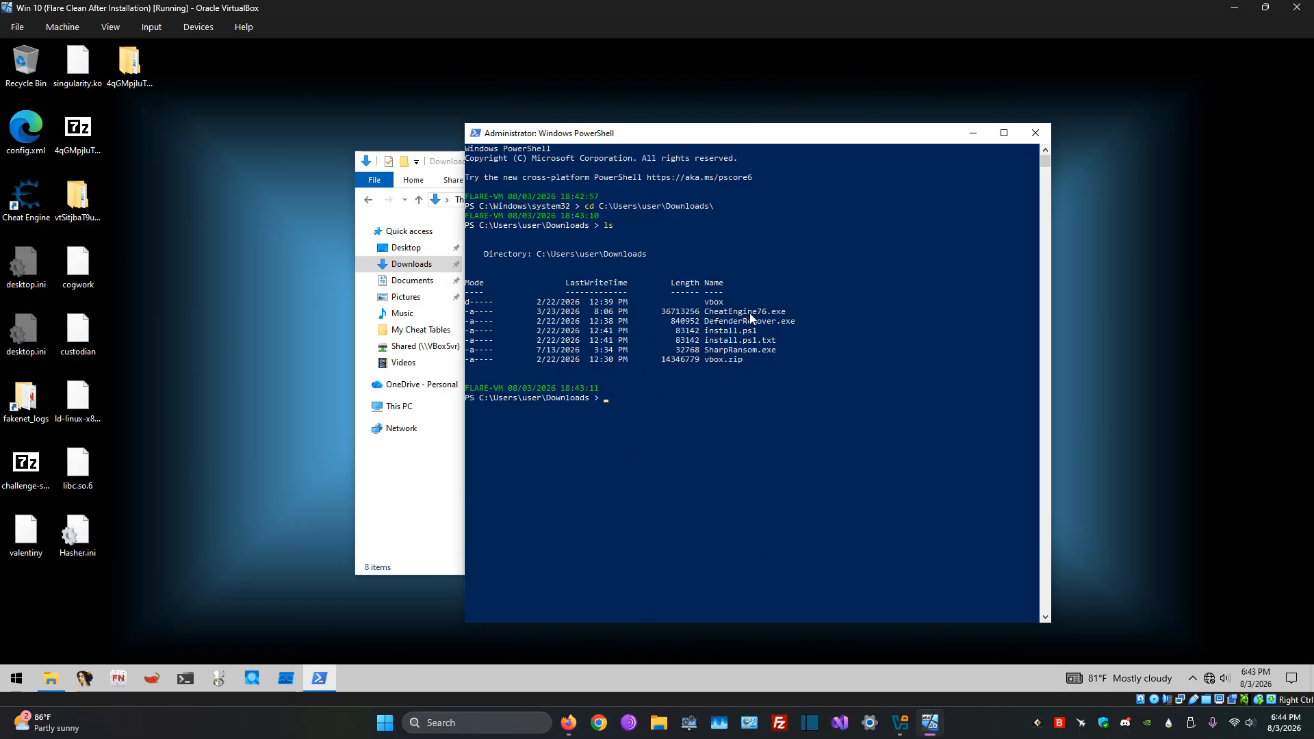
# Step: Copy the CLI-only install command, .\install.ps1 -password <password> -noWait -noGui, from the GitHub README into the virtual machine's PowerShell prompt
pyautogui.click(568, 723)
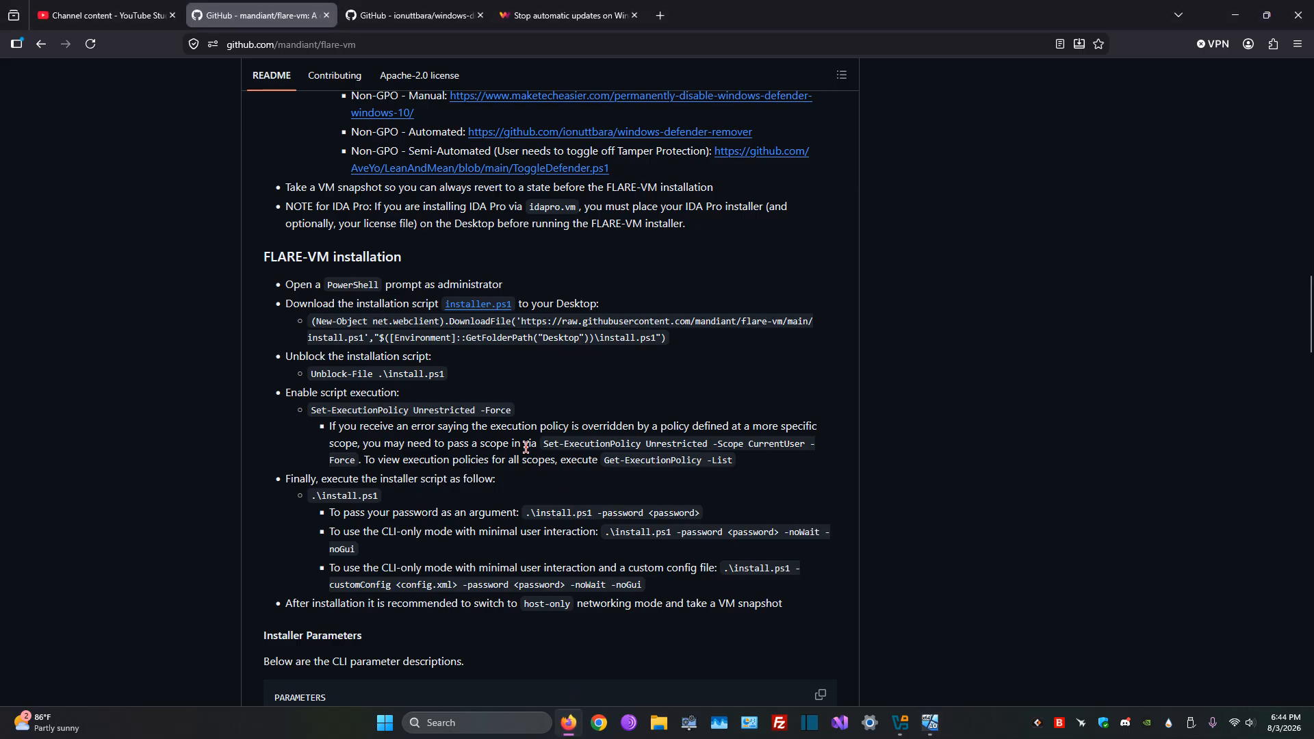
pyautogui.scroll(-2, 526, 445)
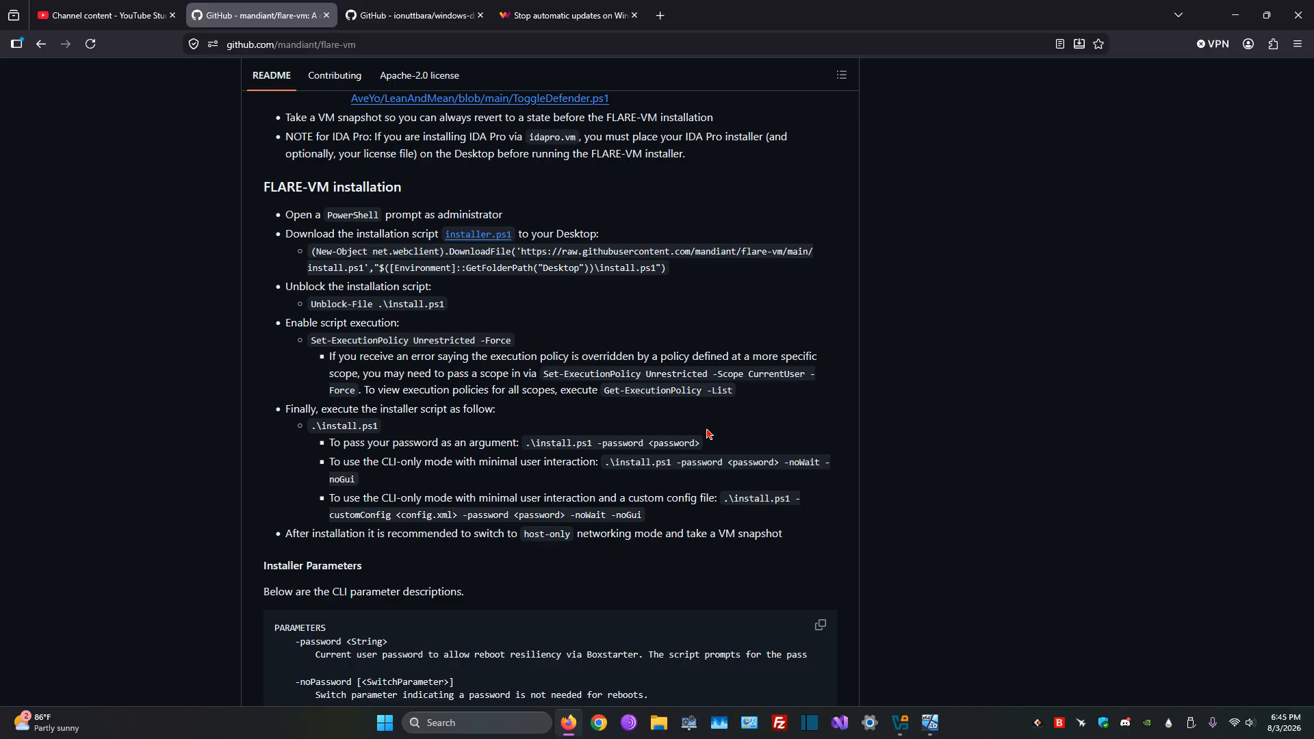
pyautogui.moveTo(605, 465); pyautogui.dragTo(362, 483)
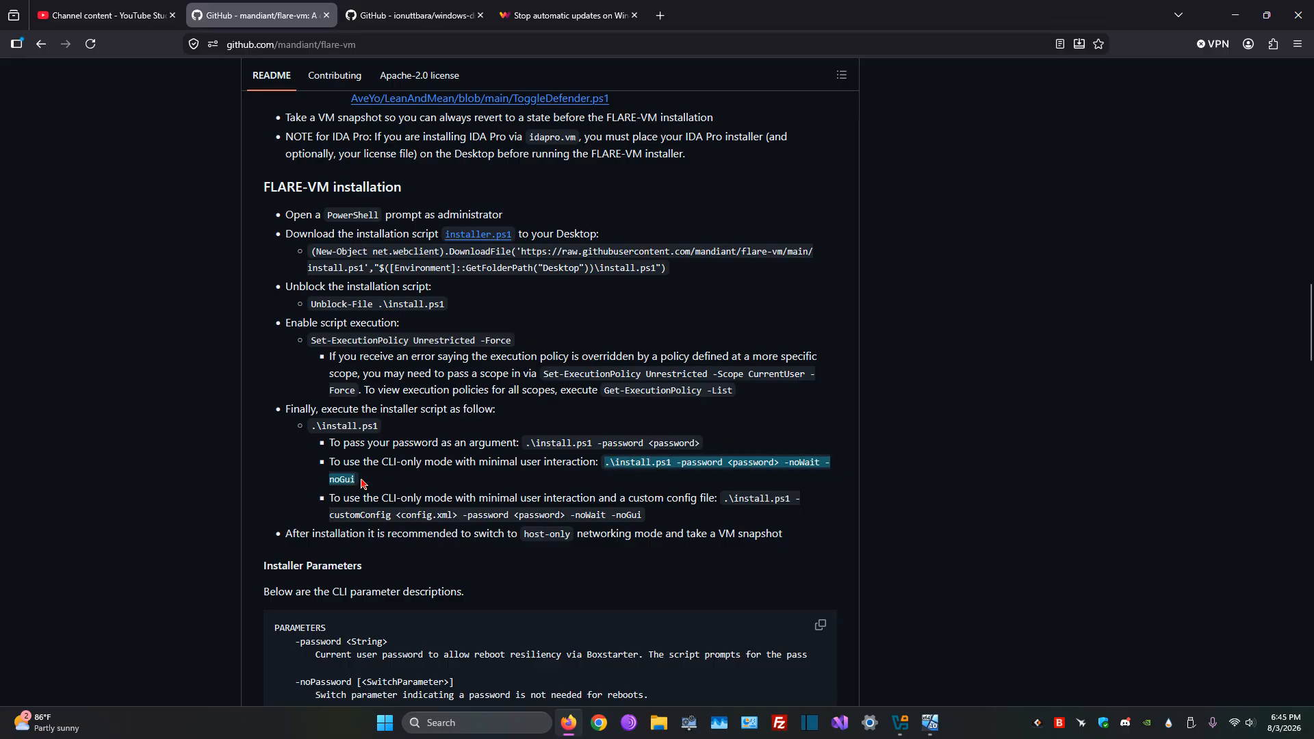
pyautogui.rightClick(342, 482)
pyautogui.click(414, 194)
pyautogui.click(932, 724)
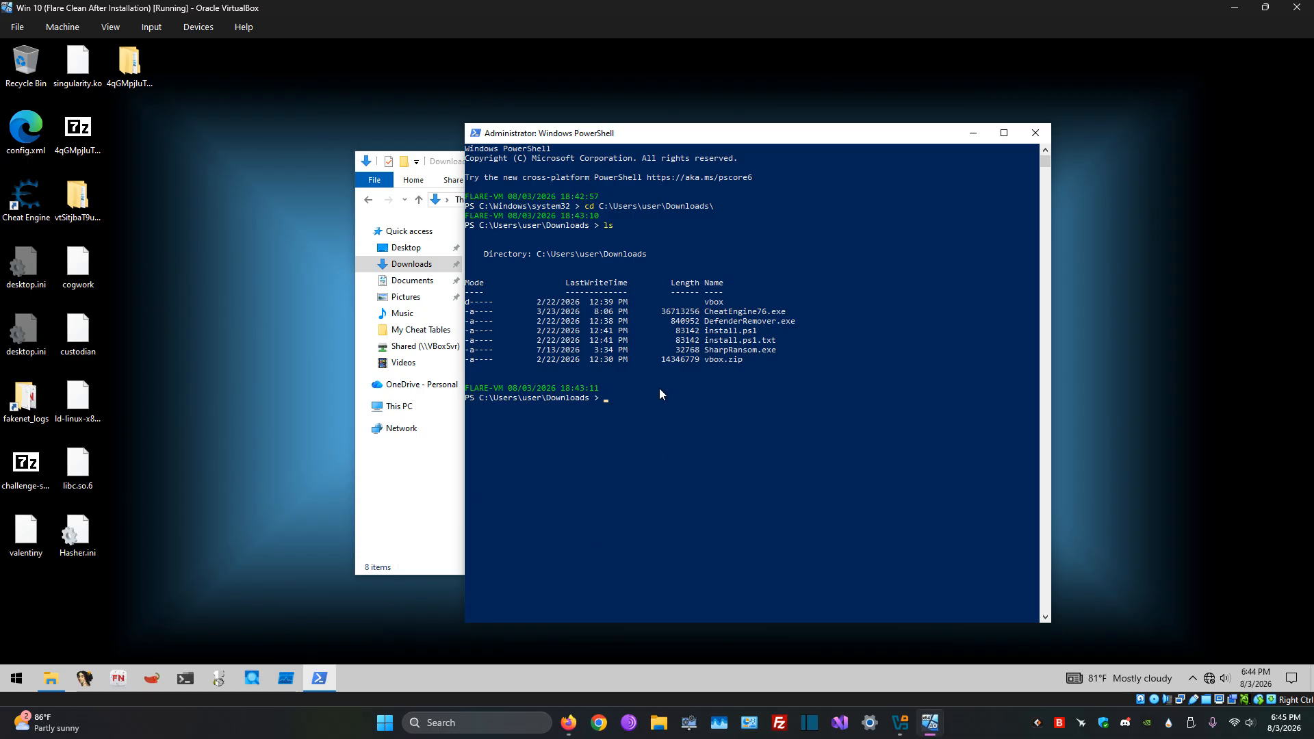
pyautogui.hotkey('ctrl', 'v')
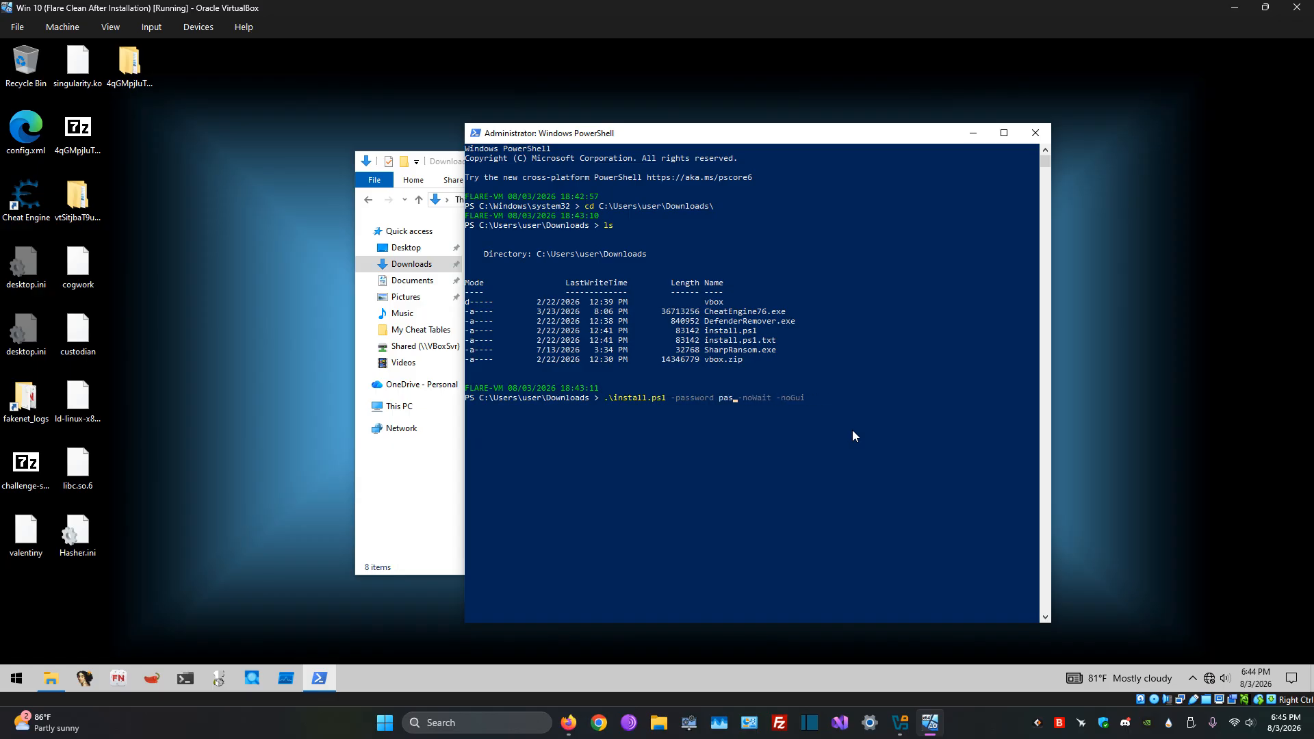
# Step: Complete the password argument in the .\install.ps1 command with the account password and remove the -noGui option
pyautogui.write('rd')
pyautogui.press('BackSpace')
pyautogui.press('BackSpace')
pyautogui.press('BackSpace')
pyautogui.press('BackSpace')
pyautogui.press('BackSpace')
# Step: Switch to the browser and review the README's installer parameters, Installer GUI package selection and Configuration section, returning to the virtual machine
pyautogui.click(588, 724)
pyautogui.click(571, 724)
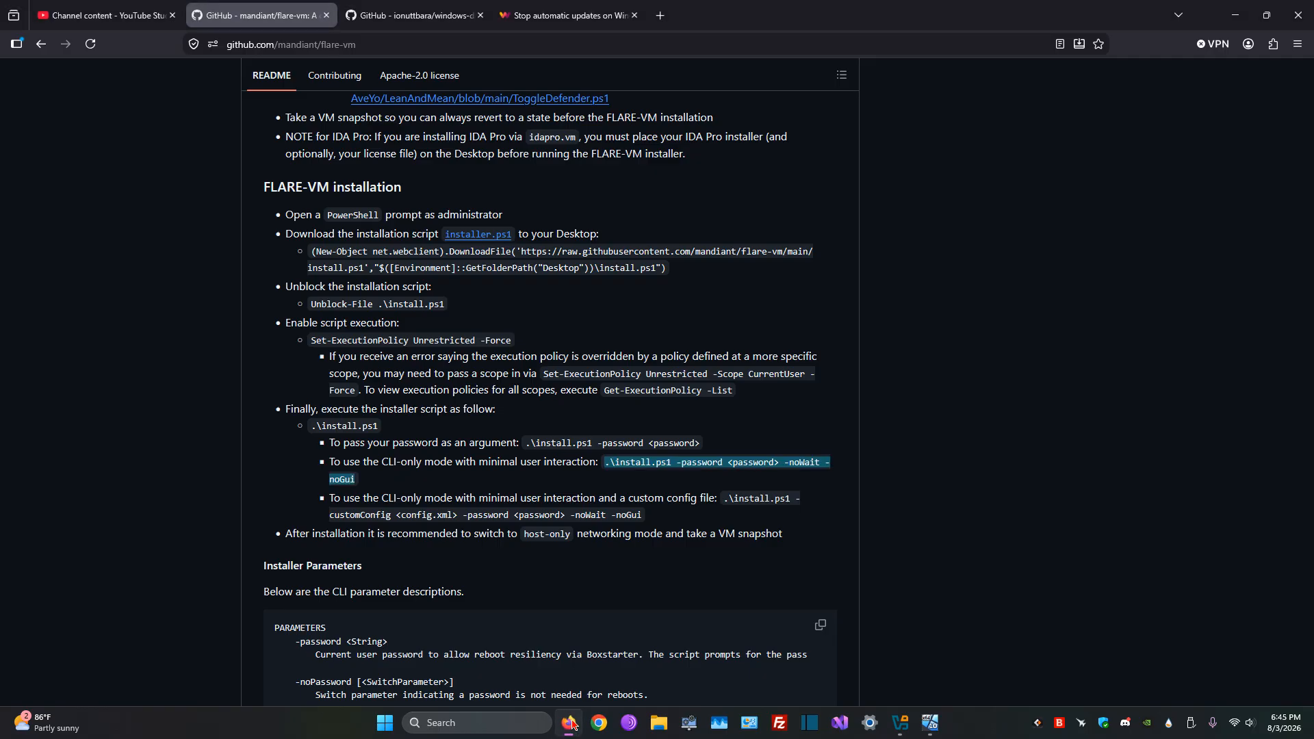
pyautogui.scroll(-2, 654, 460)
pyautogui.scroll(-9, 654, 460)
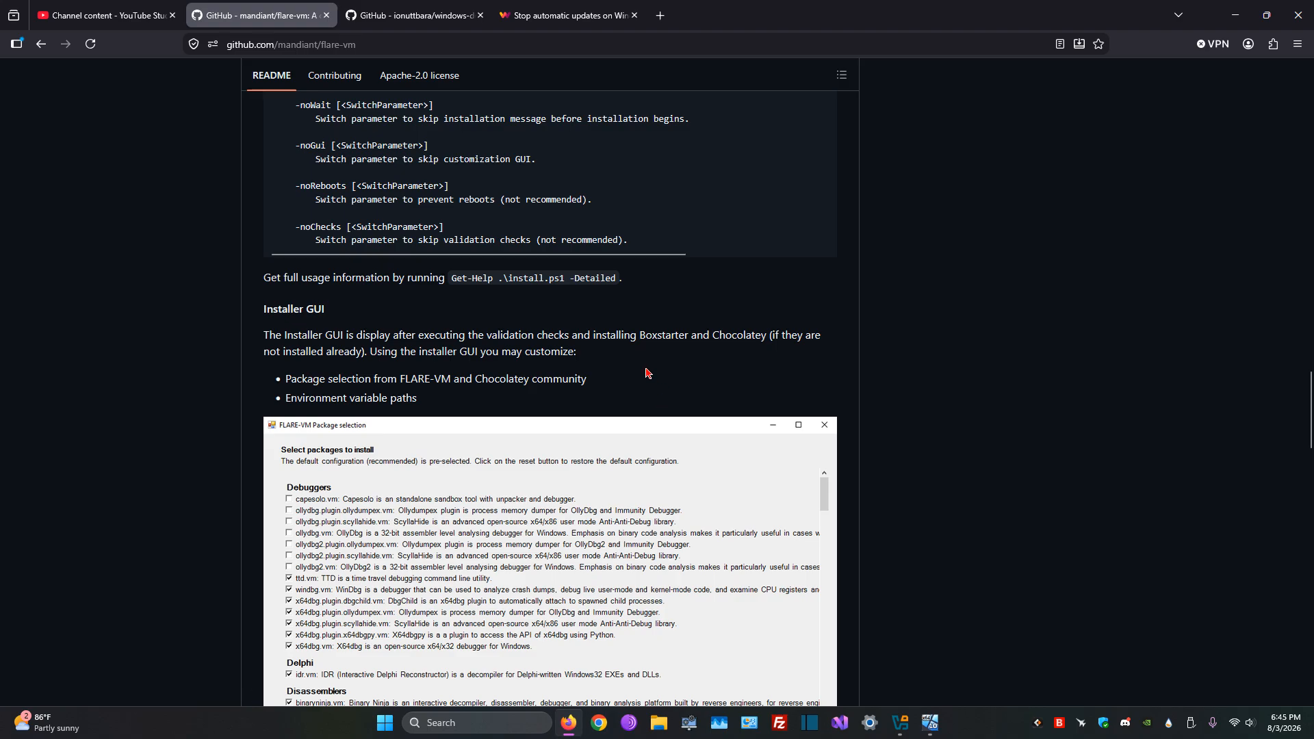
pyautogui.scroll(-2, 600, 349)
pyautogui.scroll(-2, 616, 350)
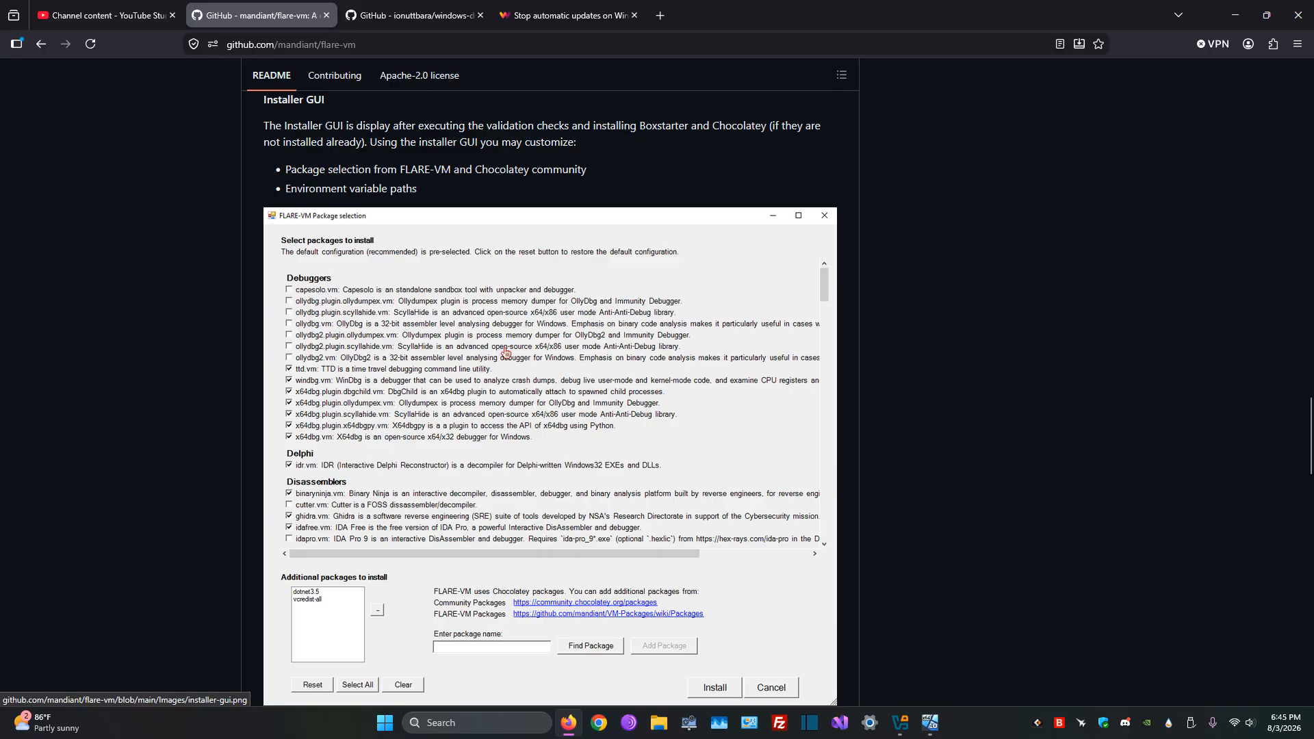
pyautogui.scroll(-2, 675, 365)
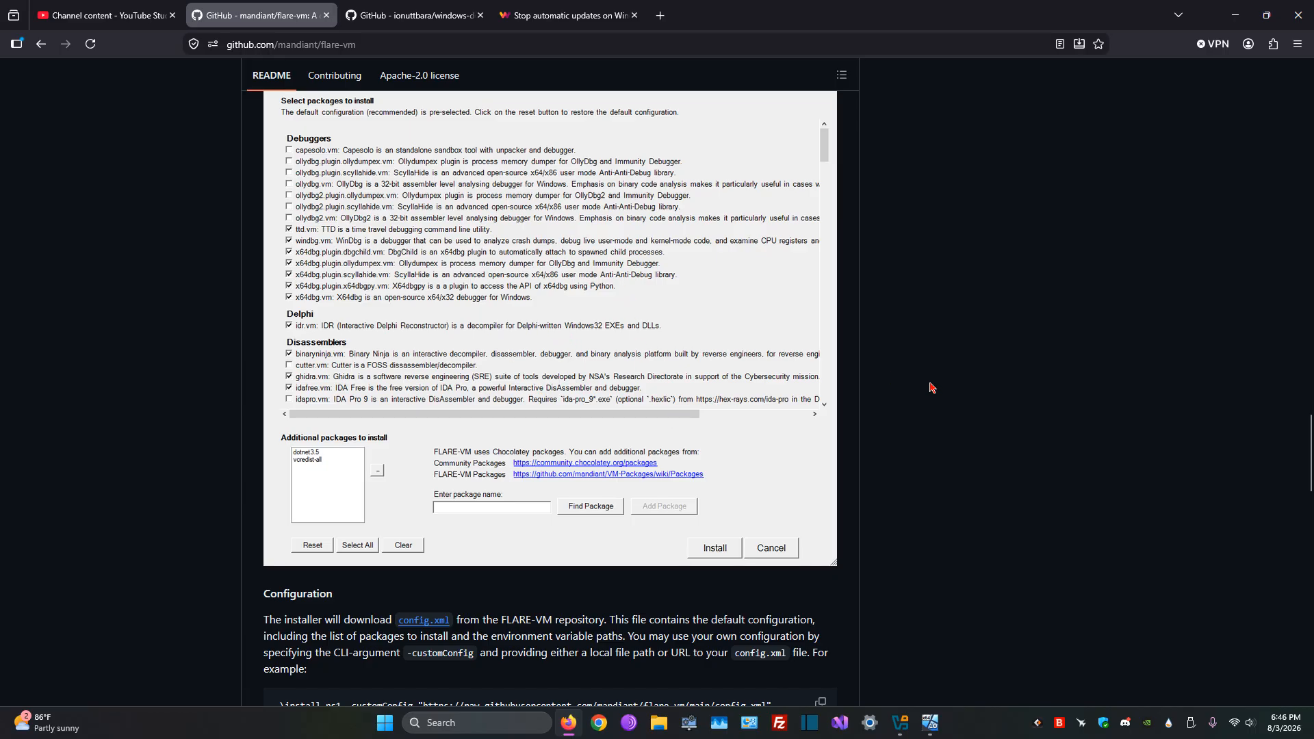
pyautogui.scroll(-4, 1027, 455)
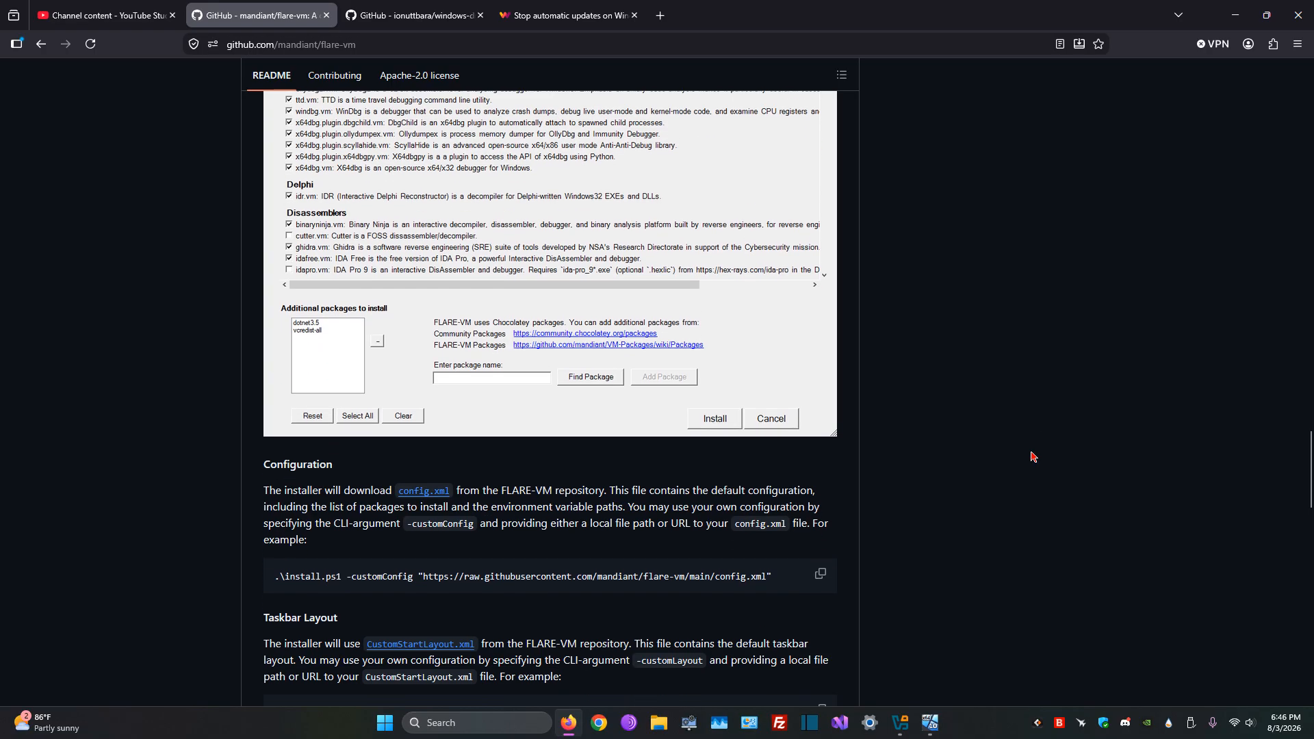
pyautogui.click(930, 723)
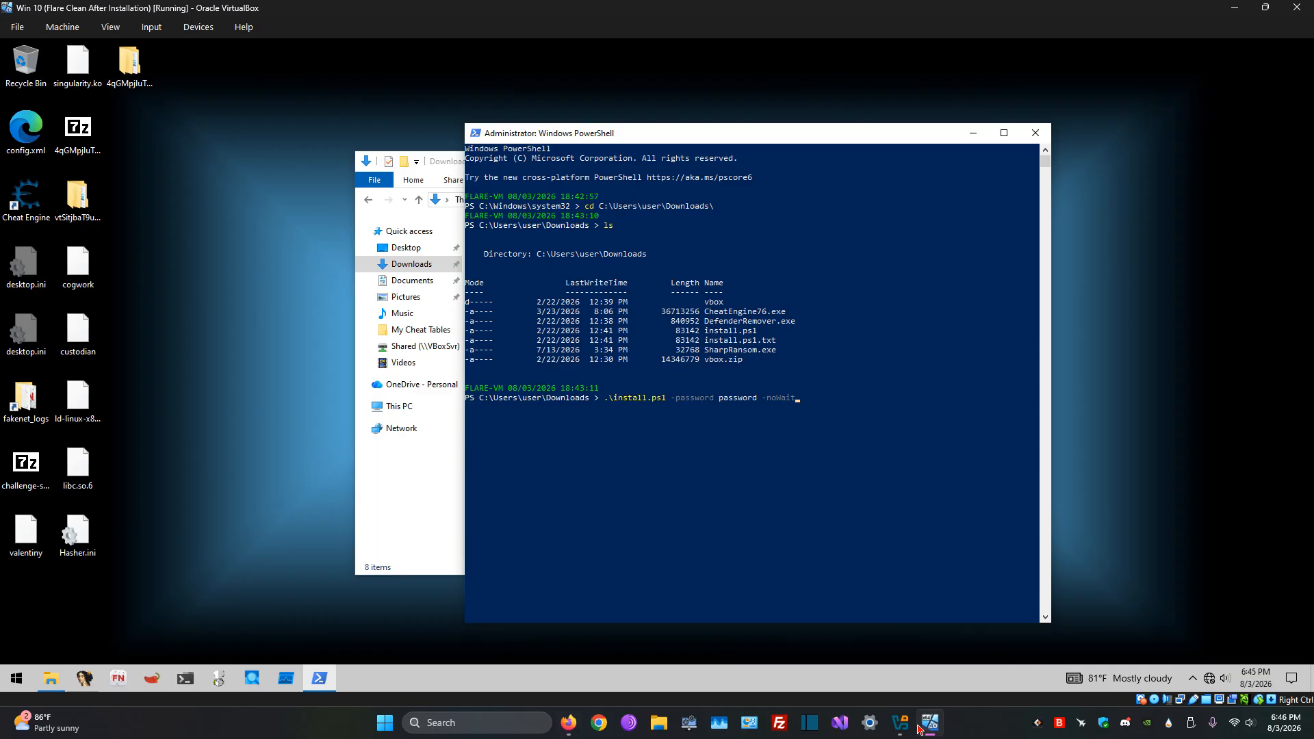
# Step: Move the PowerShell and Downloads windows apart and close both without running the install command
pyautogui.moveTo(799, 397); pyautogui.dragTo(604, 397)
pyautogui.click(807, 398)
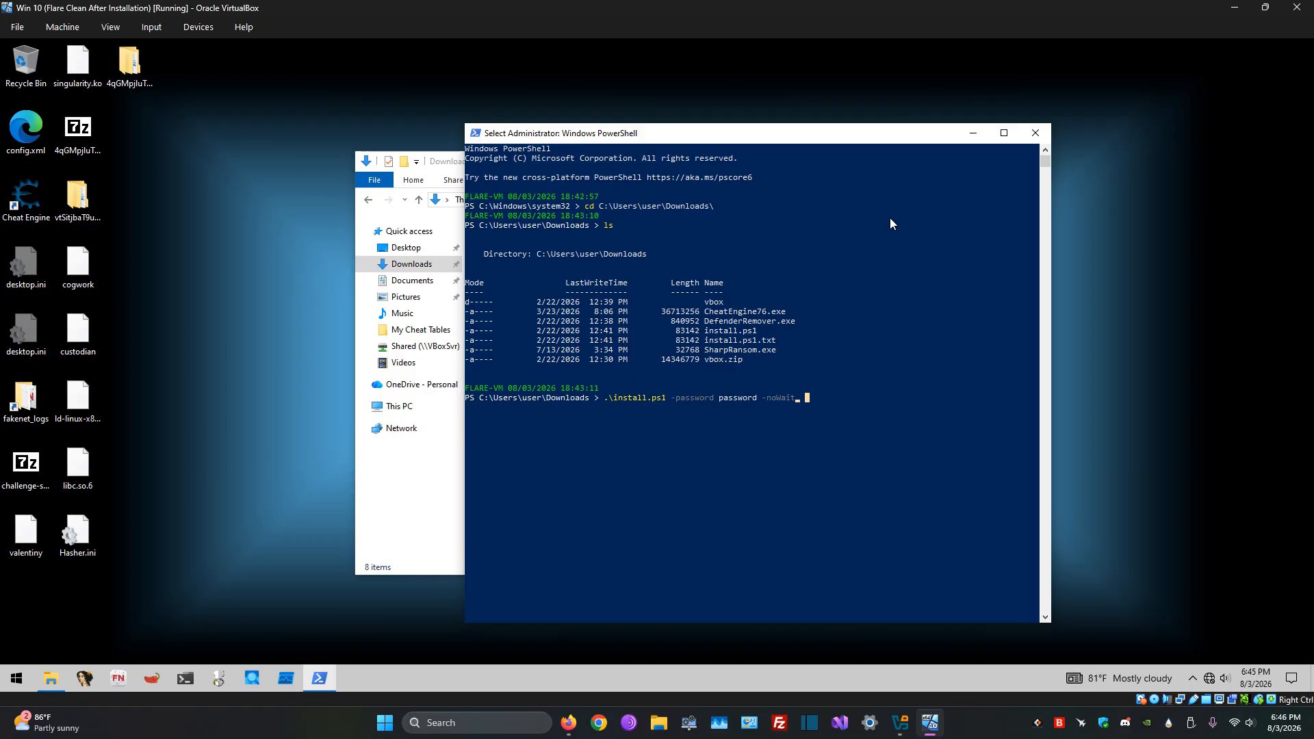
pyautogui.moveTo(842, 136); pyautogui.dragTo(1025, 134)
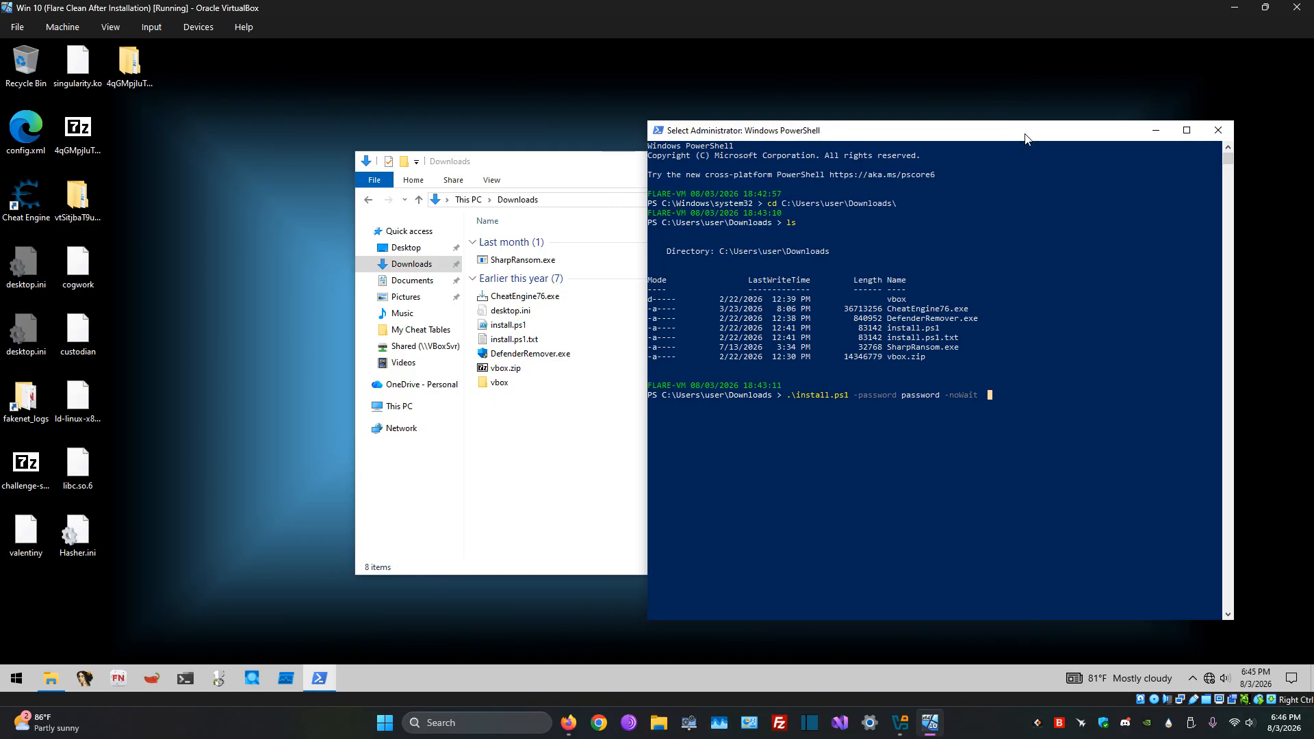
pyautogui.moveTo(604, 166); pyautogui.dragTo(517, 151)
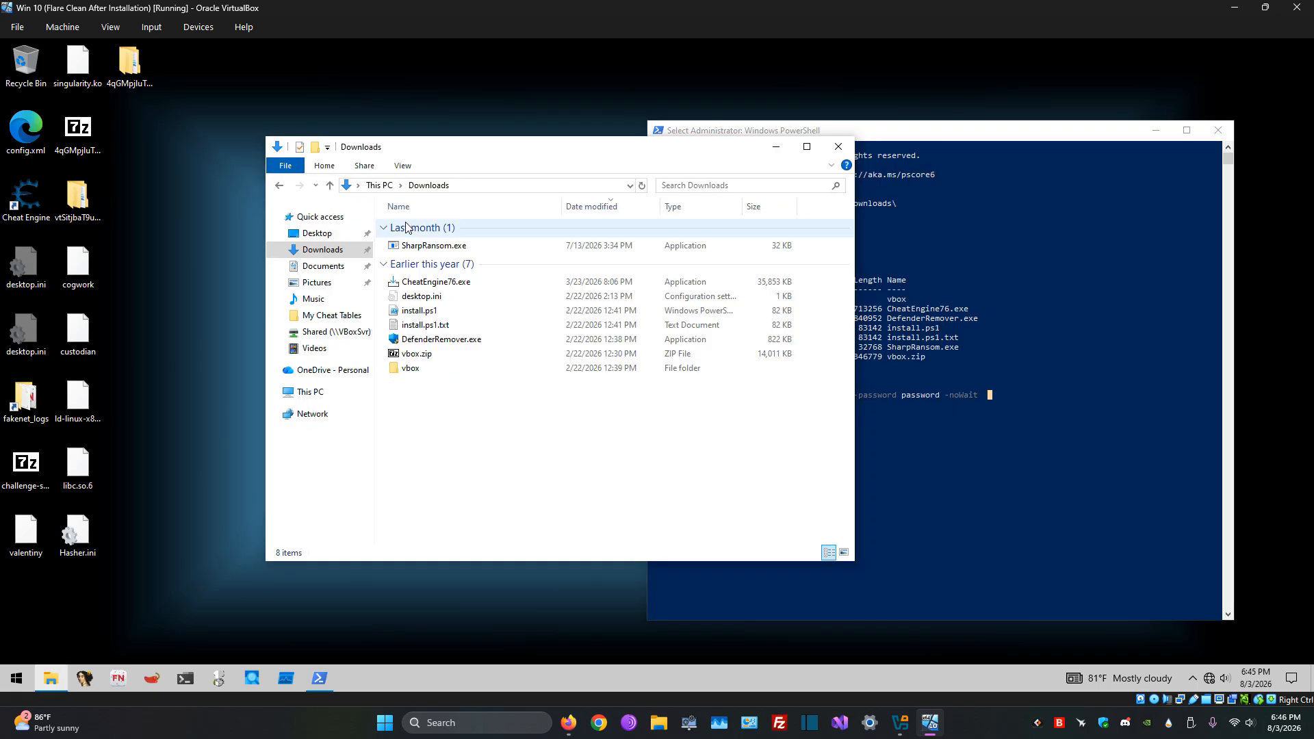
pyautogui.click(838, 146)
pyautogui.click(1218, 130)
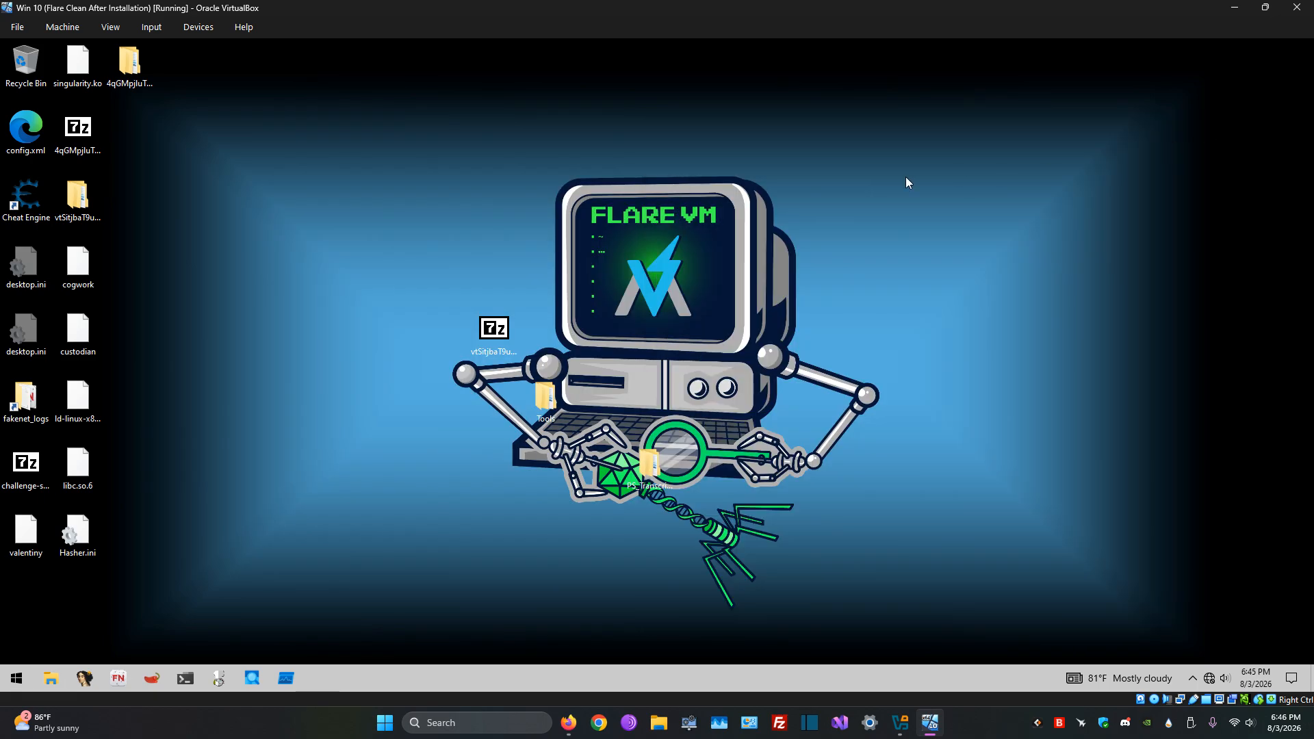
pyautogui.click(198, 27)
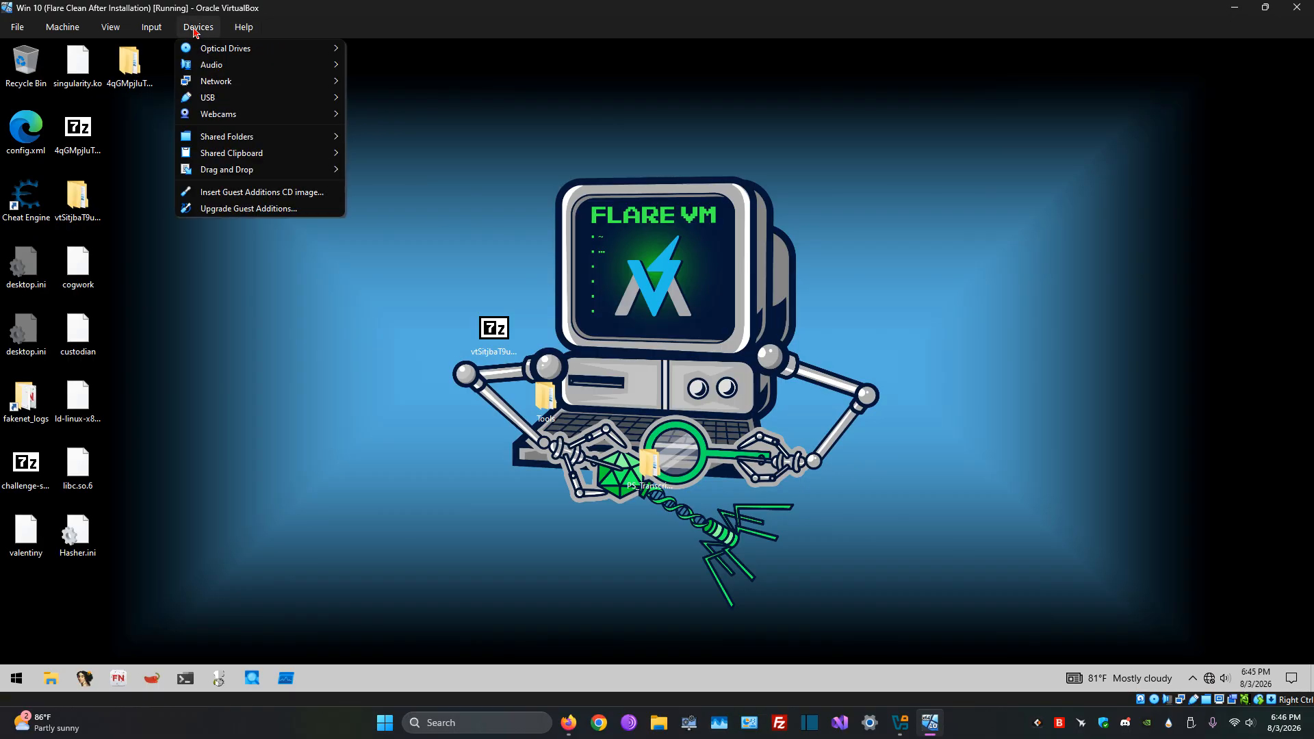
pyautogui.moveTo(280, 90)
pyautogui.click(596, 189)
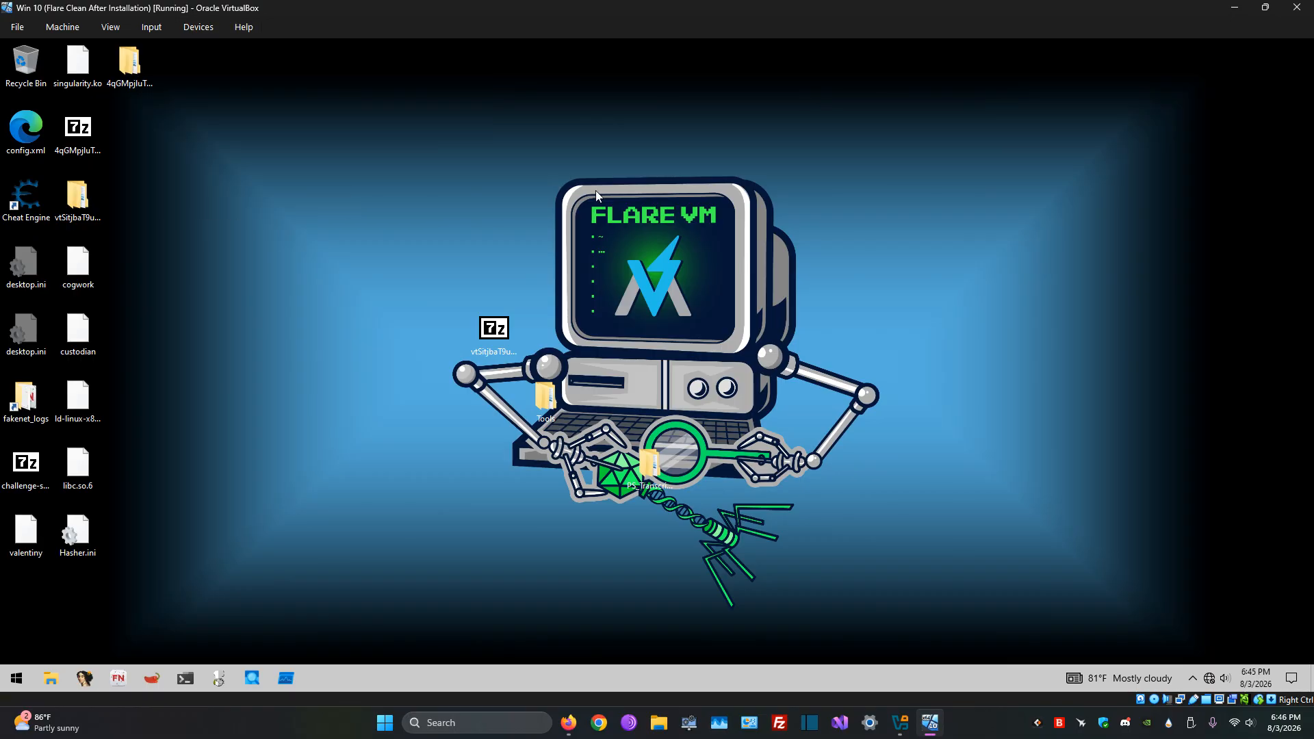
pyautogui.moveTo(380, 248); pyautogui.dragTo(913, 580)
pyautogui.click(914, 581)
pyautogui.click(21, 28)
pyautogui.moveTo(58, 31)
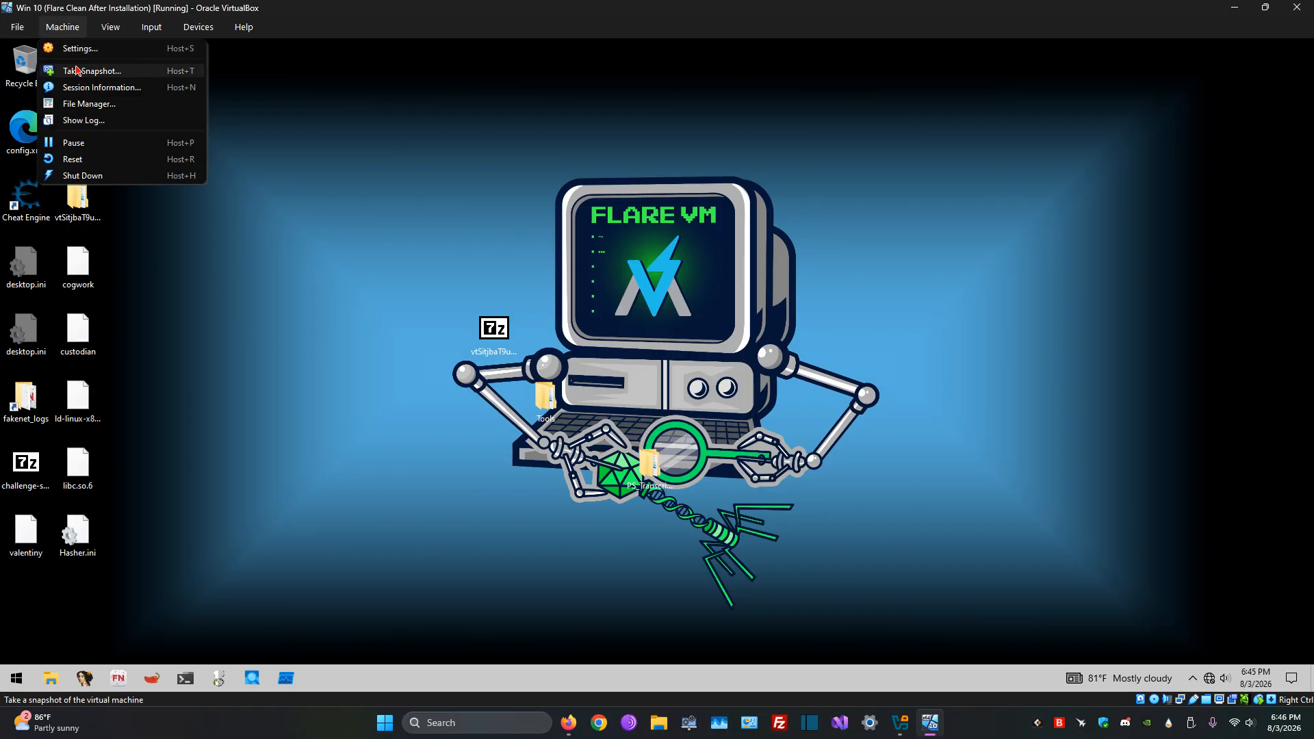
pyautogui.click(563, 198)
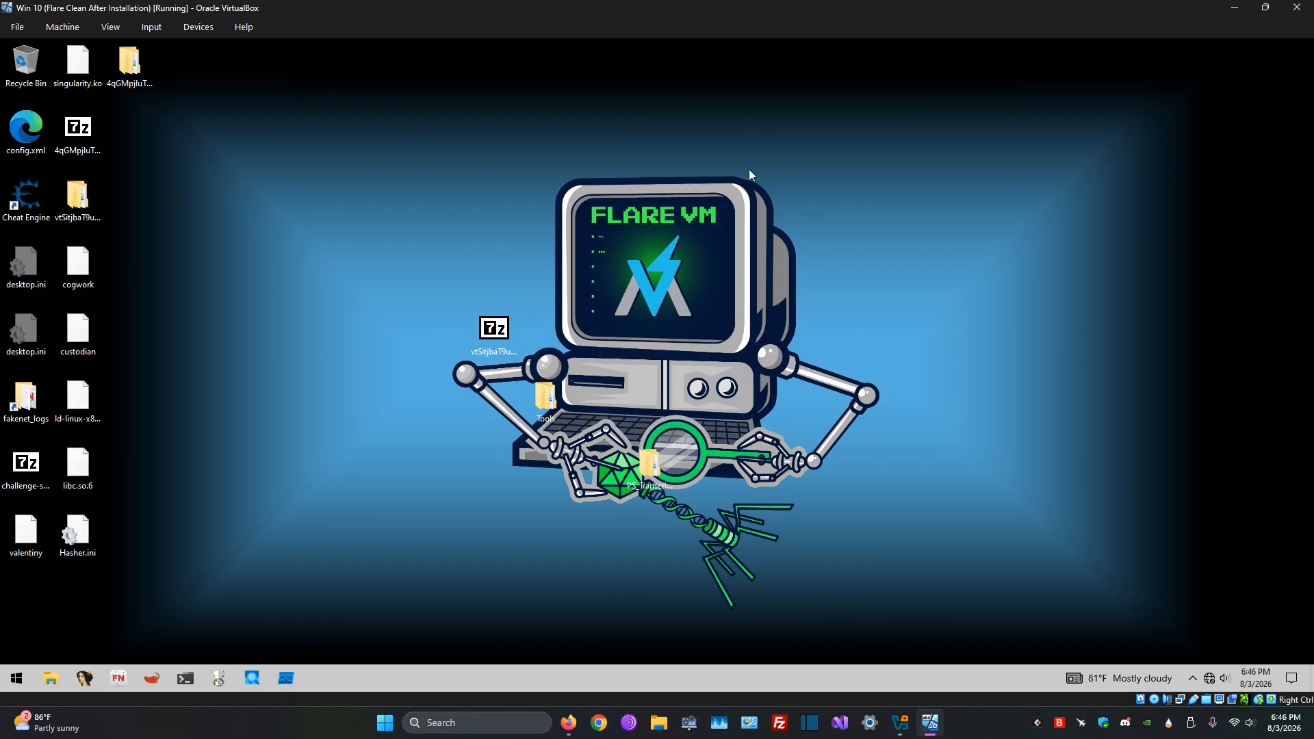
pyautogui.click(118, 27)
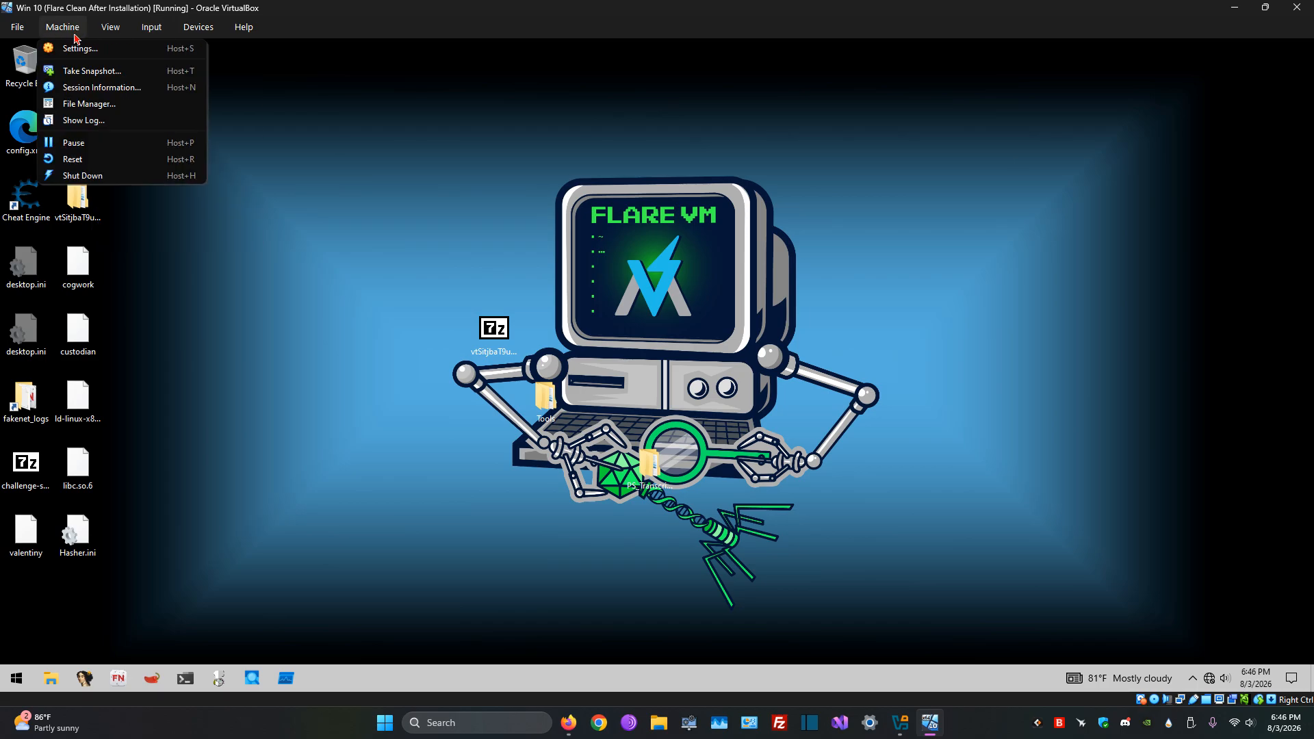
pyautogui.click(478, 186)
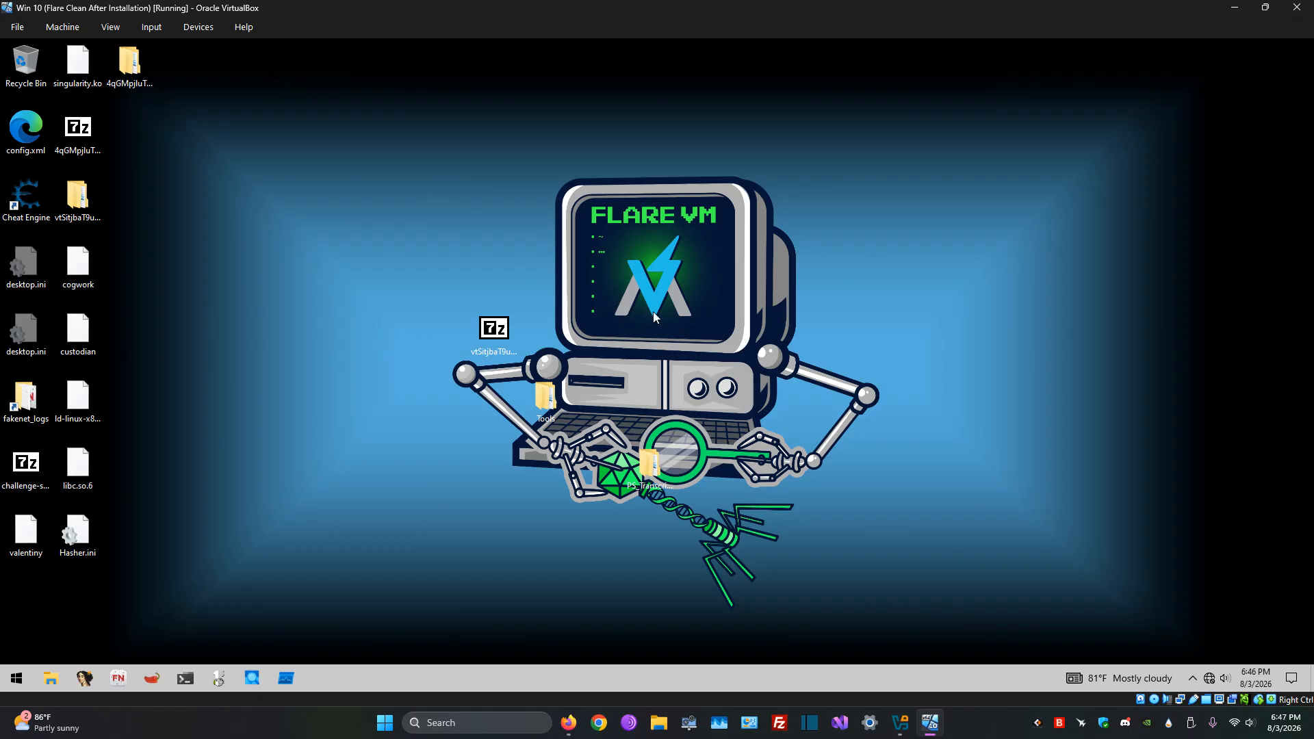
# Step: Attach the virtual machine's network Adapter 1 to Host-only Adapter with promiscuous mode Deny and save the settings
pyautogui.click(198, 29)
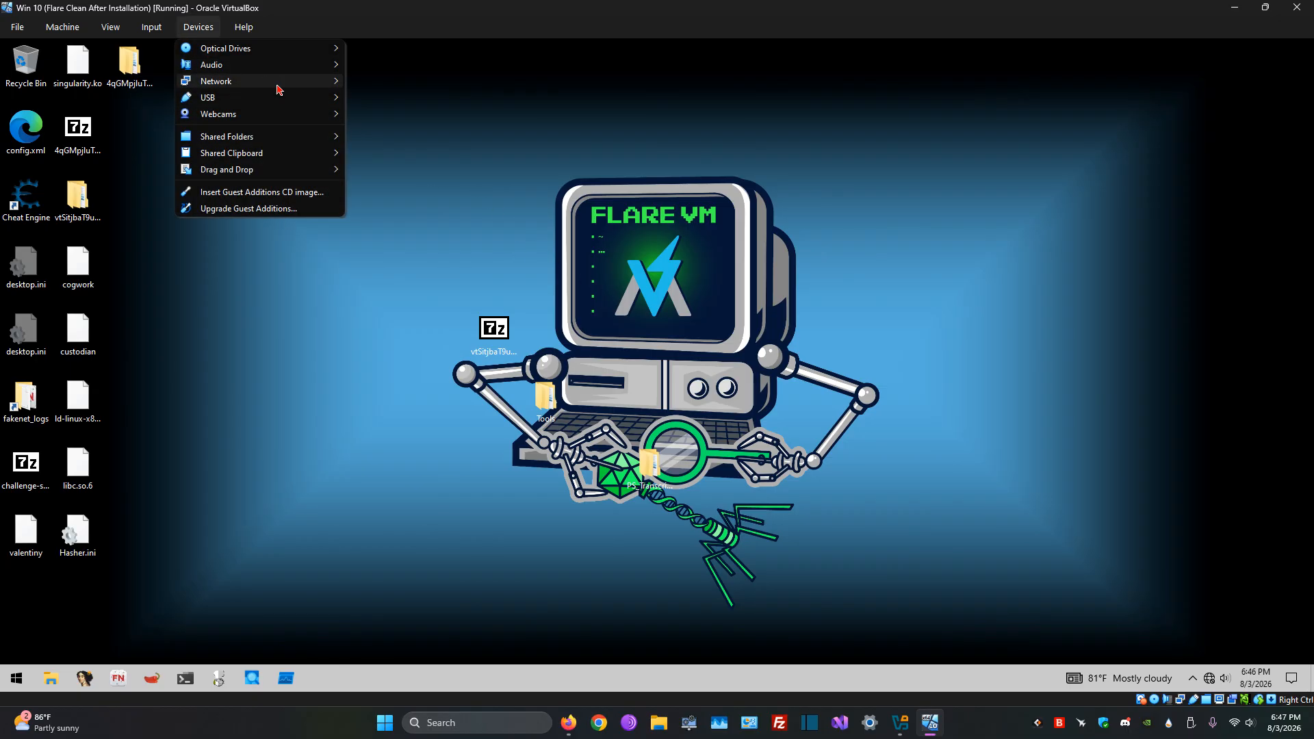
pyautogui.moveTo(279, 83)
pyautogui.click(390, 84)
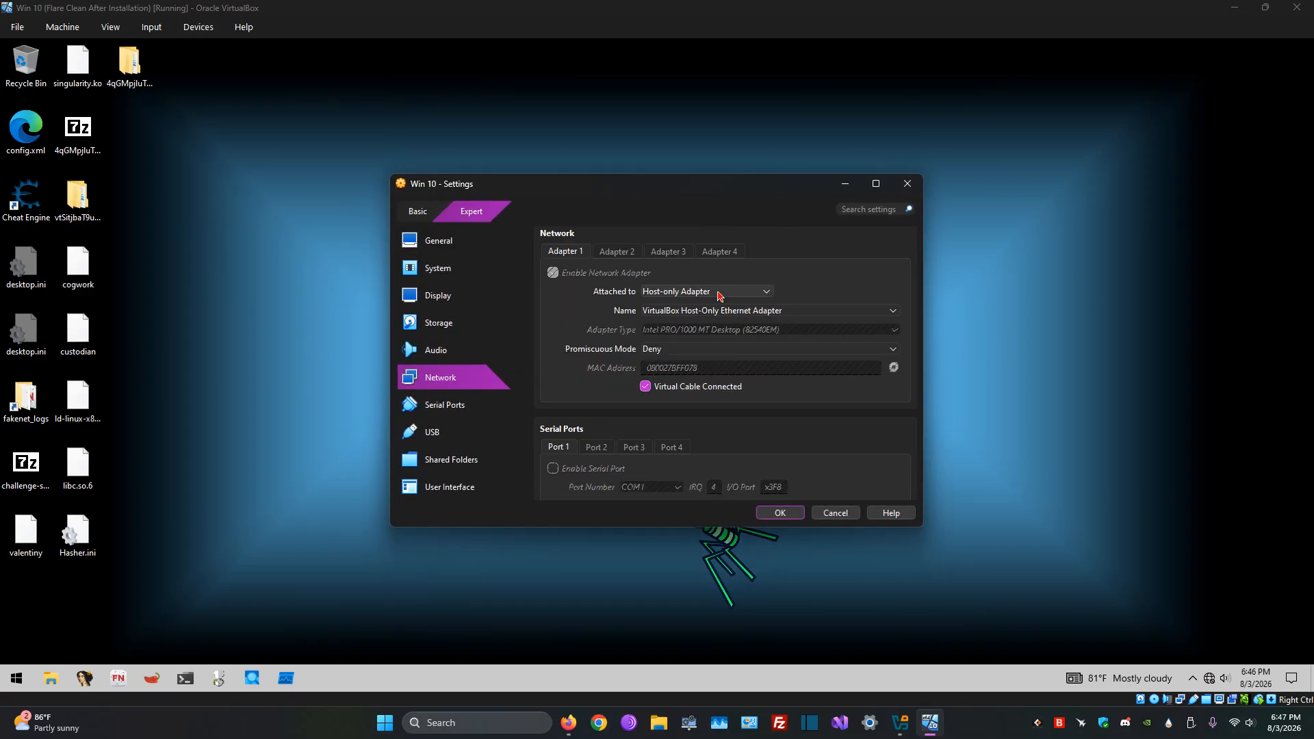
pyautogui.click(718, 294)
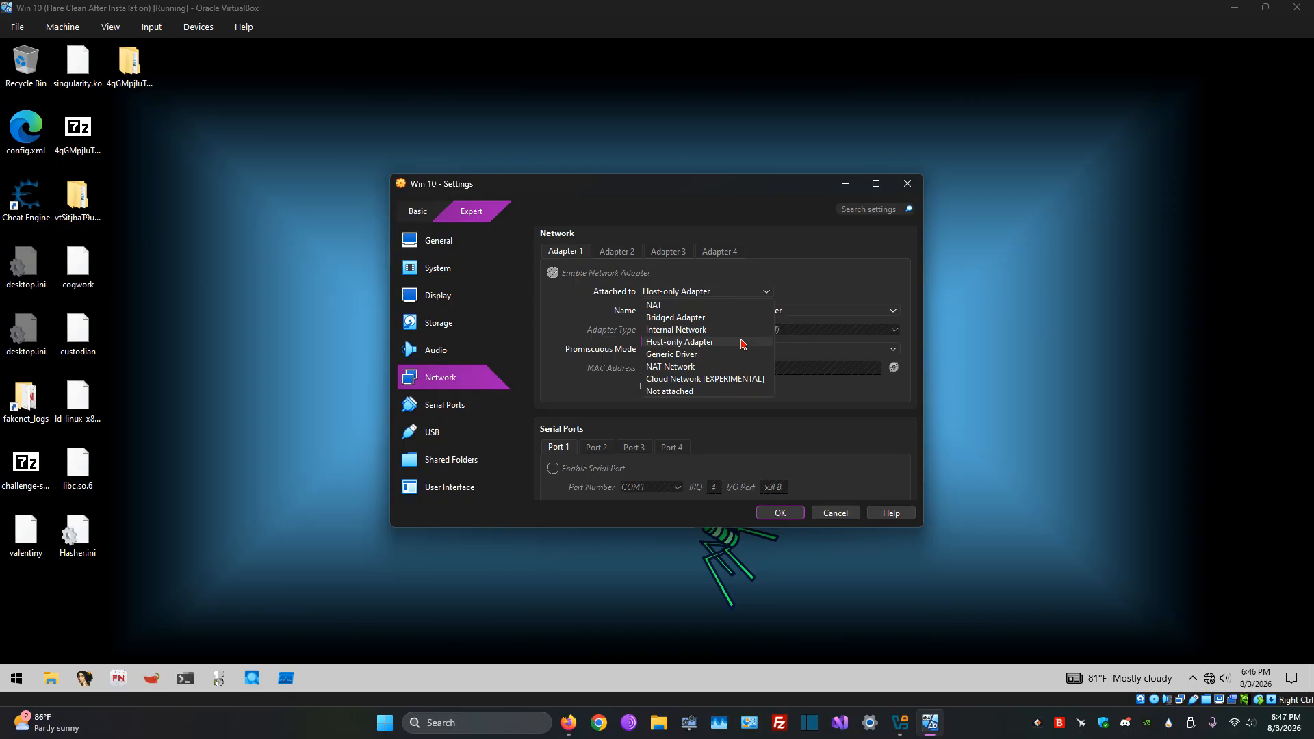
pyautogui.click(743, 344)
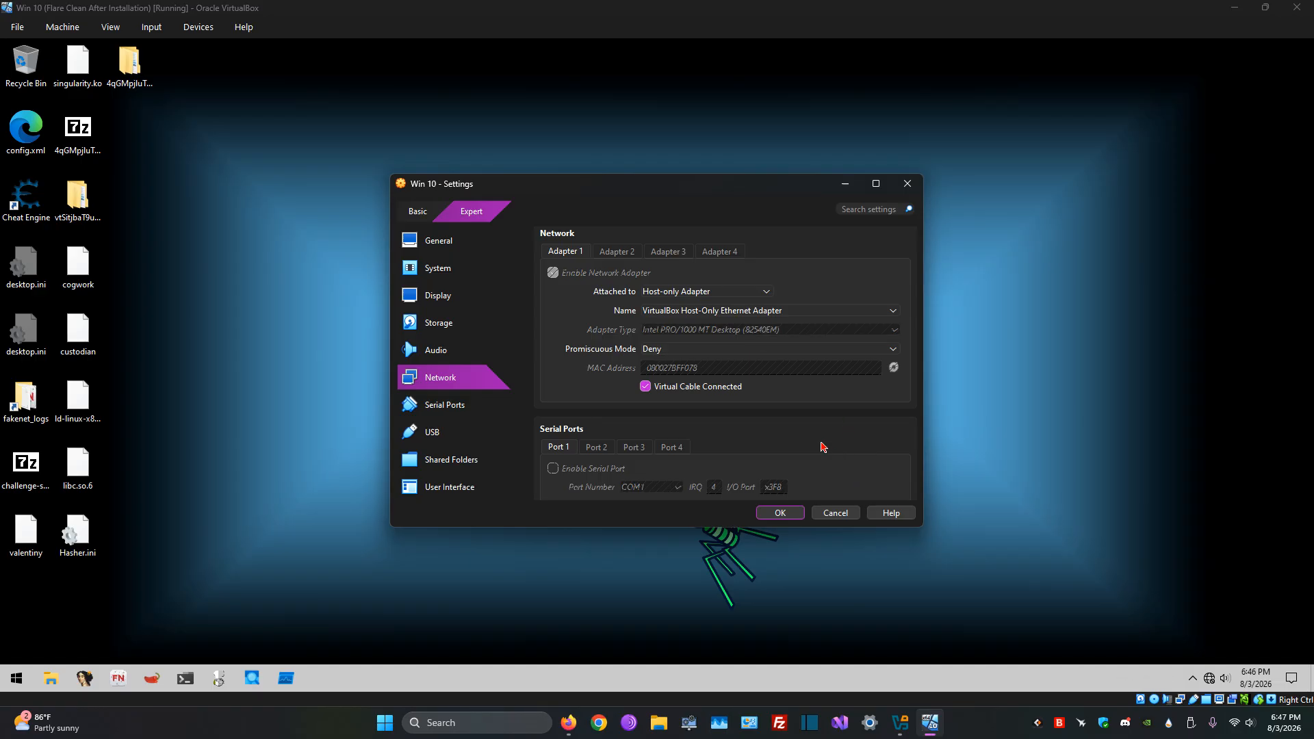
pyautogui.click(707, 350)
pyautogui.click(707, 350)
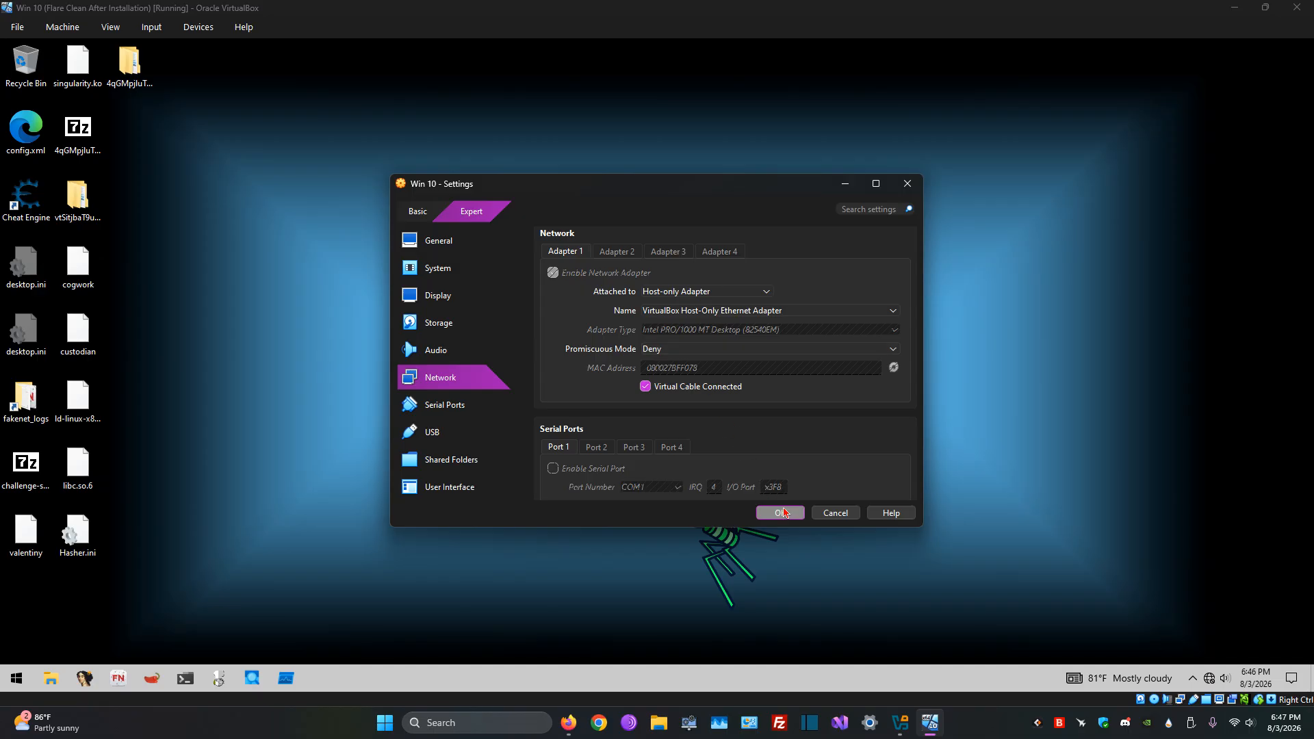
pyautogui.click(785, 514)
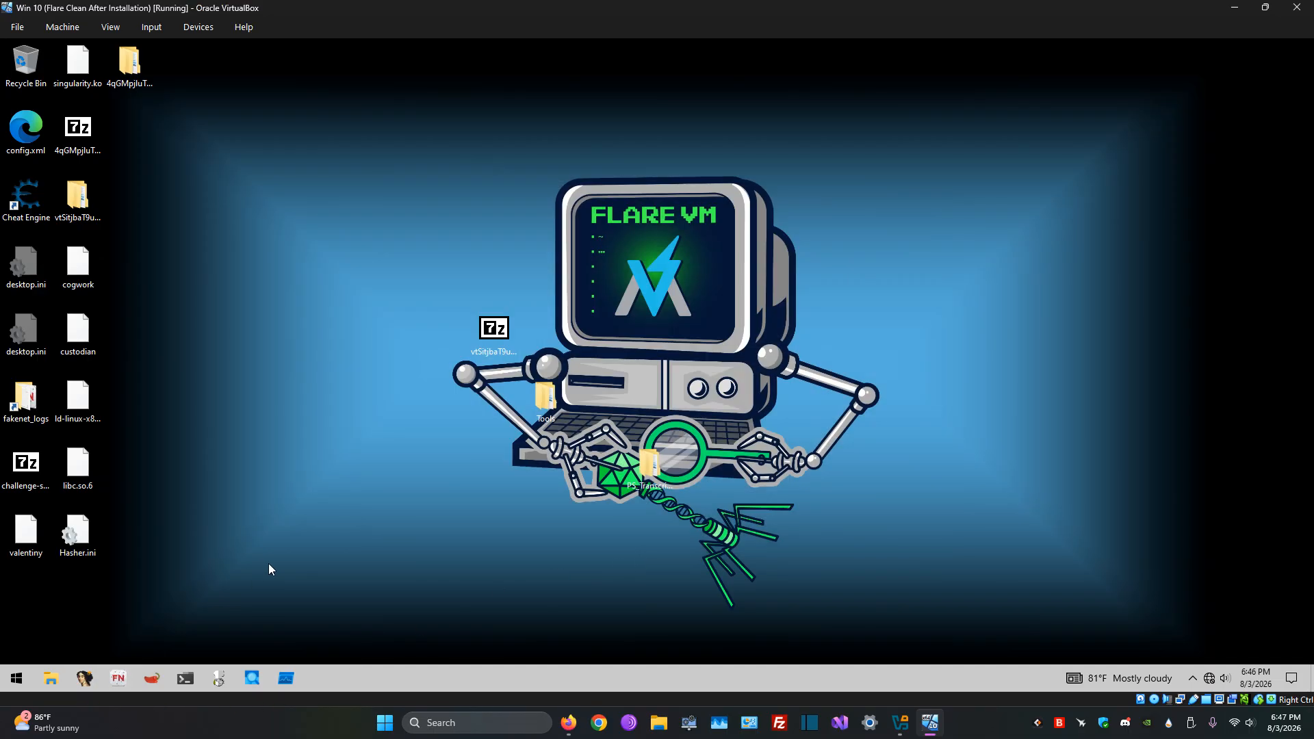
# Step: Open Google Chrome in the virtual machine and search for isjdfuhbfuisdbfuods to test internet access
pyautogui.press('super')
pyautogui.write('chr')
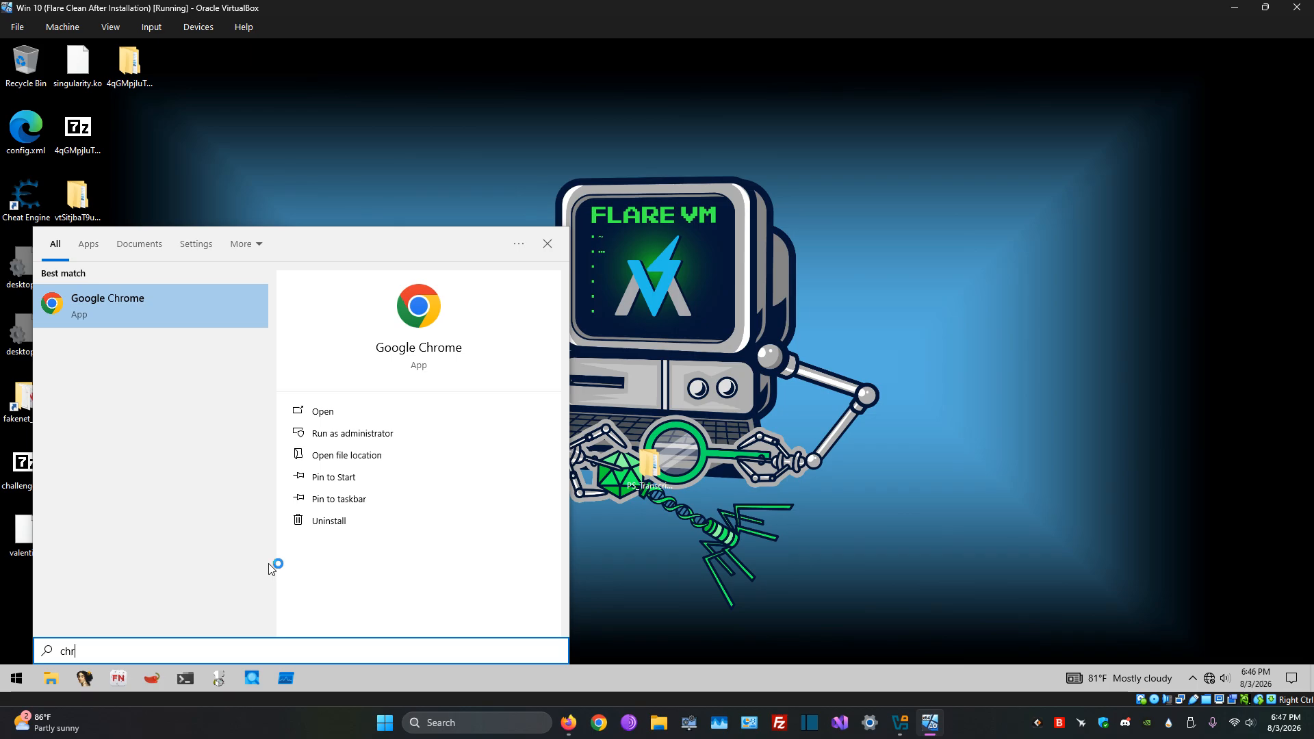
pyautogui.press('Return')
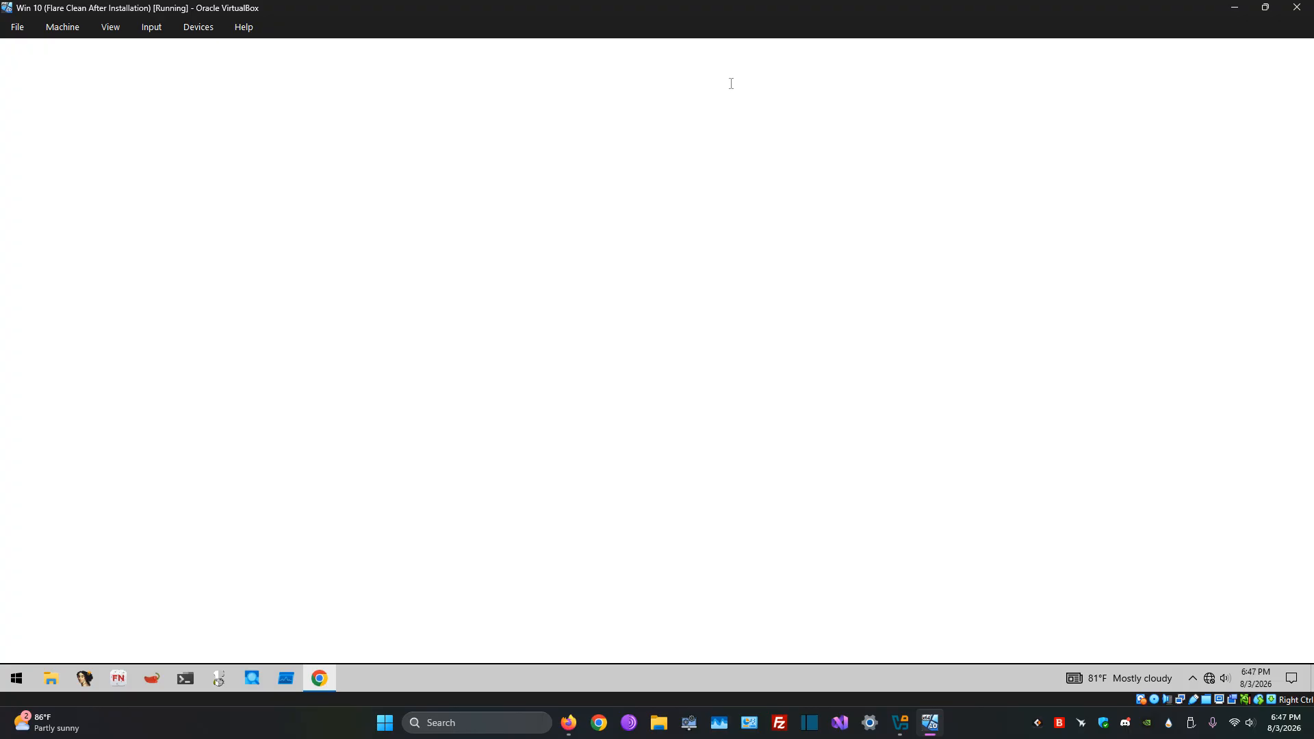
pyautogui.write('isjdfuhbfuisdbfuods')
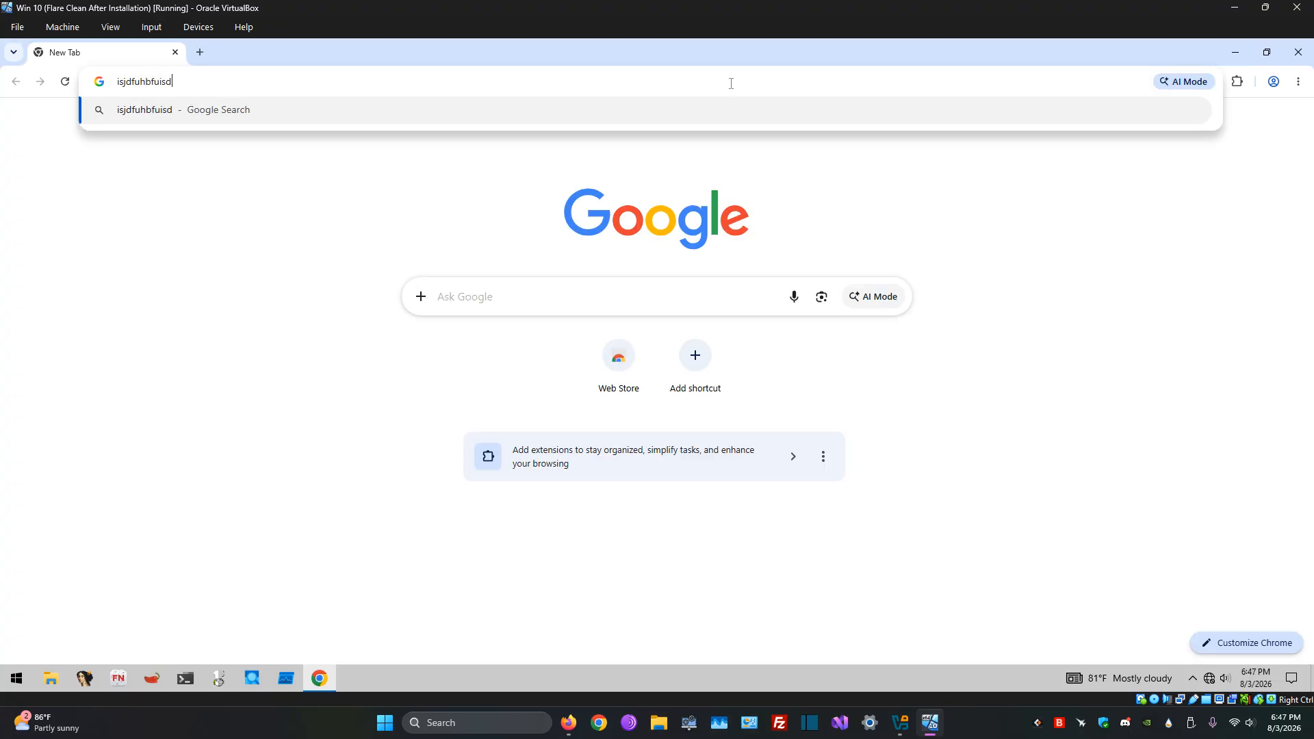
pyautogui.press('Return')
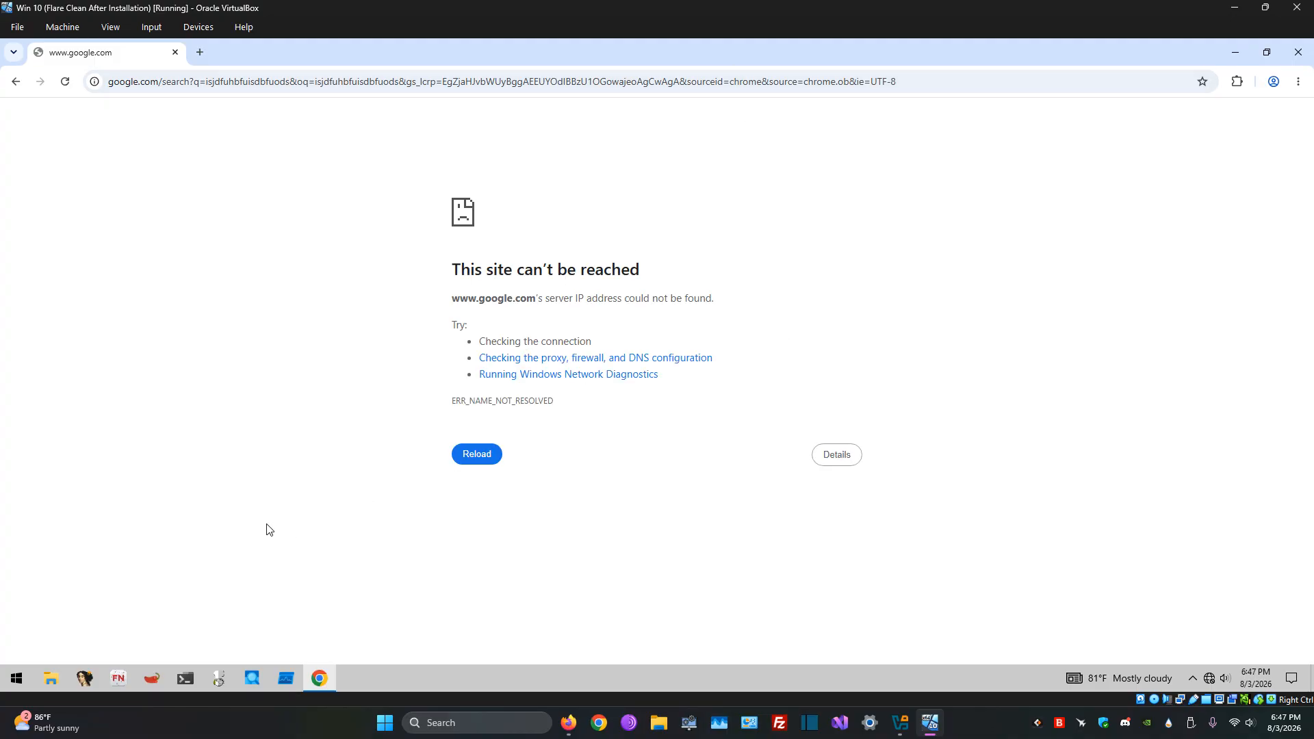
# Step: Ping 8.8.8.8 from an administrator Command Prompt to test connectivity, and close the Command Prompt and Chrome
pyautogui.click(192, 676)
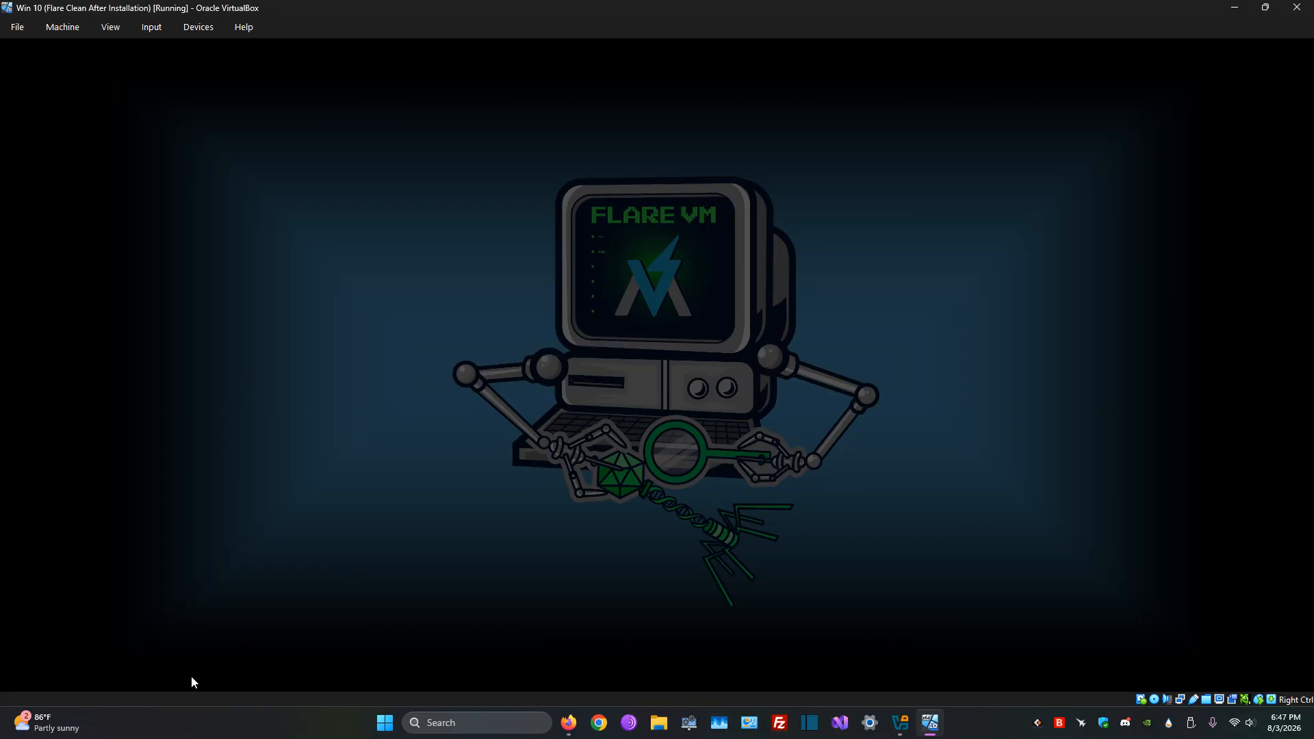
pyautogui.click(618, 444)
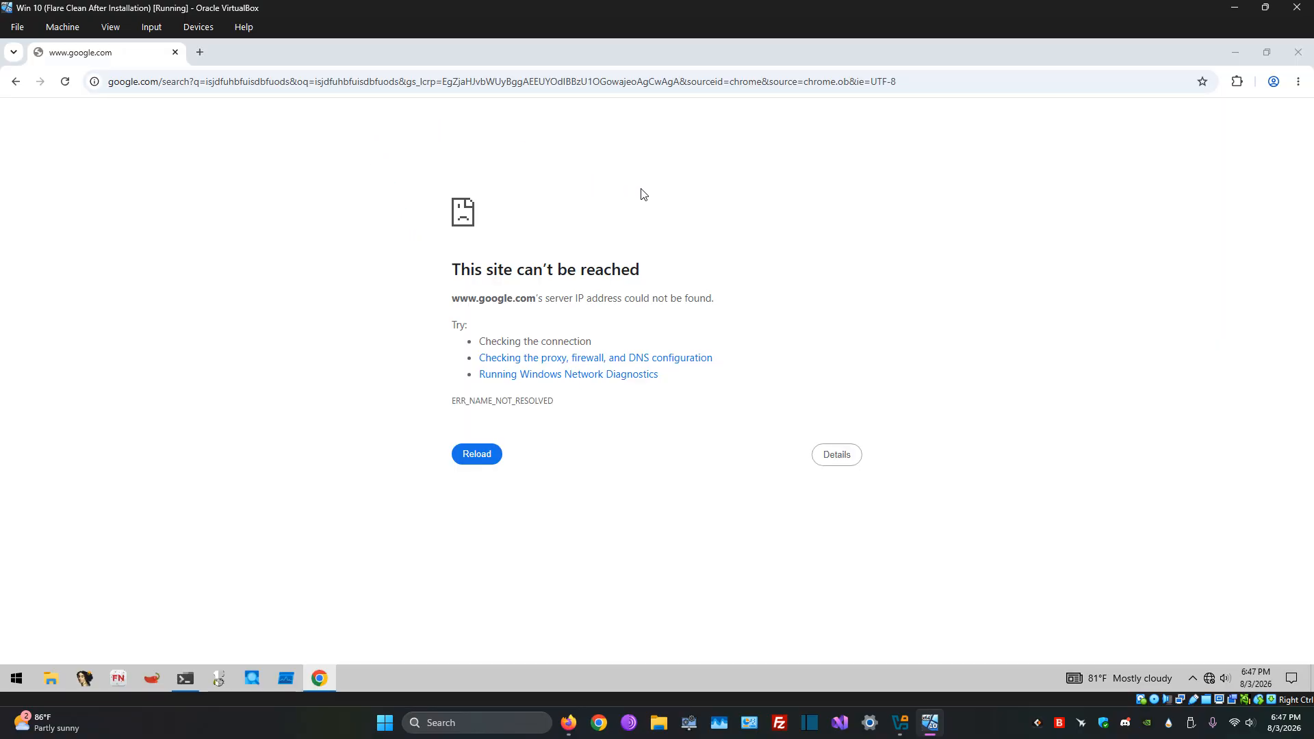
pyautogui.click(191, 672)
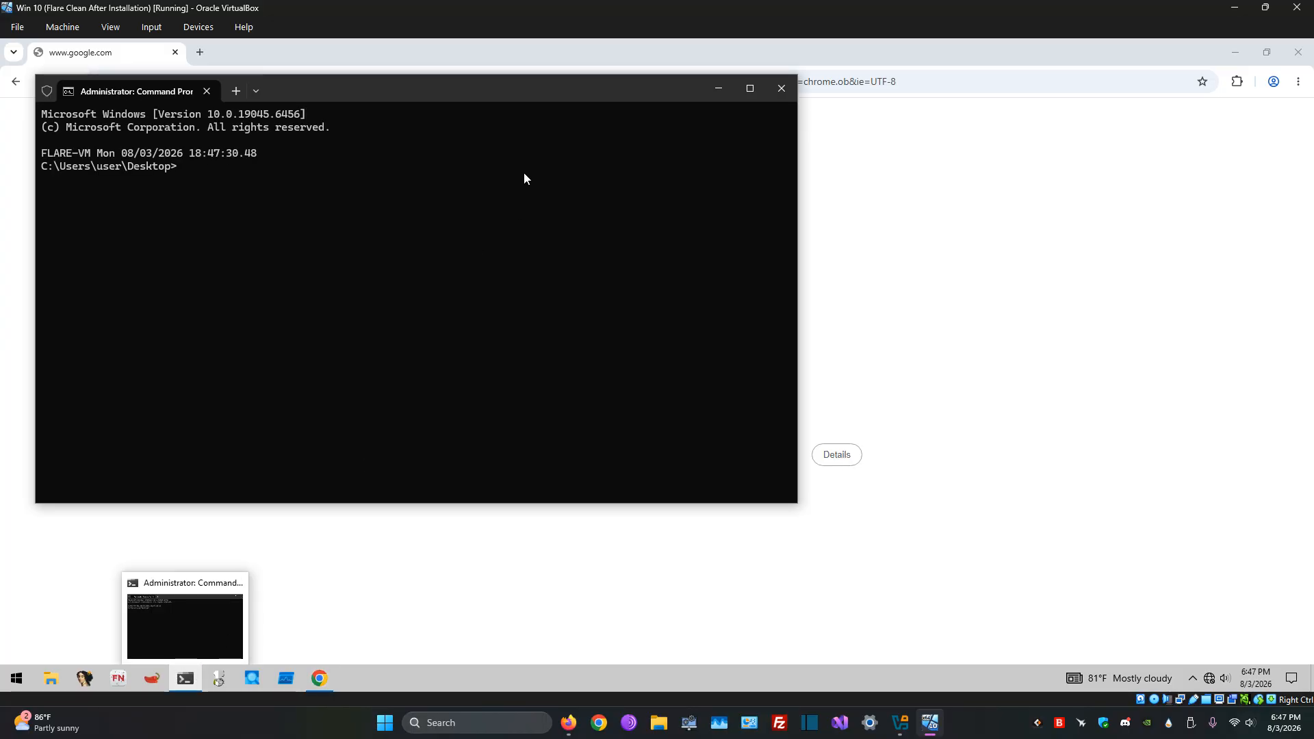
pyautogui.moveTo(517, 88); pyautogui.dragTo(703, 142)
pyautogui.write('ping 8')
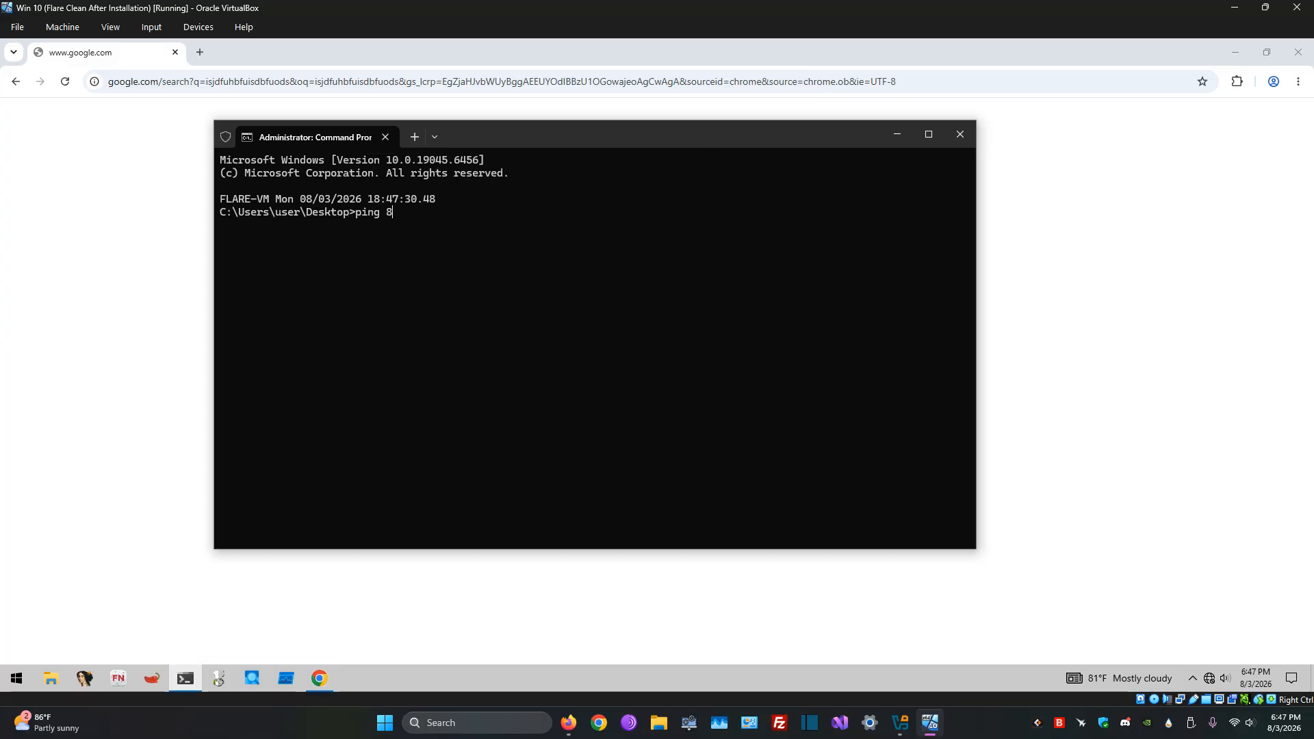
pyautogui.write('.8.8.8')
pyautogui.press('Return')
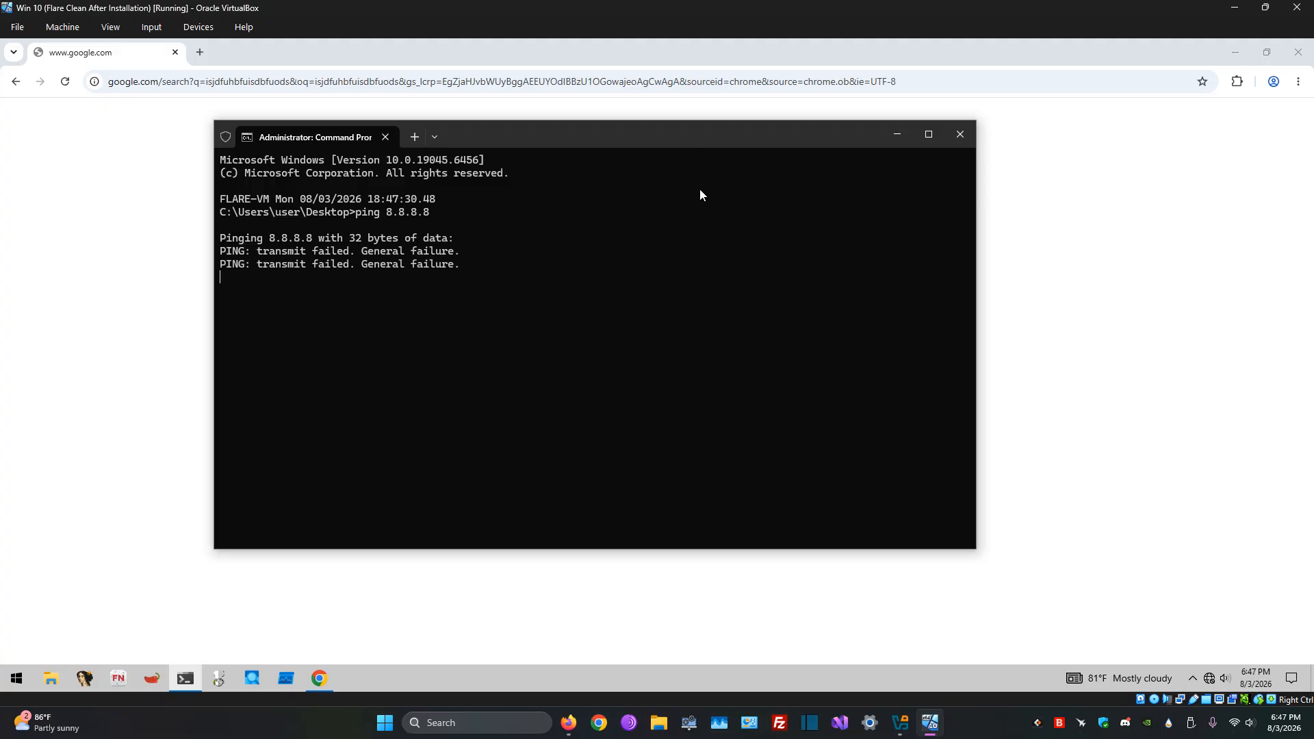
pyautogui.click(957, 130)
pyautogui.click(1296, 52)
# Step: Move the Tools folder beside the other desktop icons and open it to view the tool category folders
pyautogui.moveTo(546, 399); pyautogui.dragTo(147, 137)
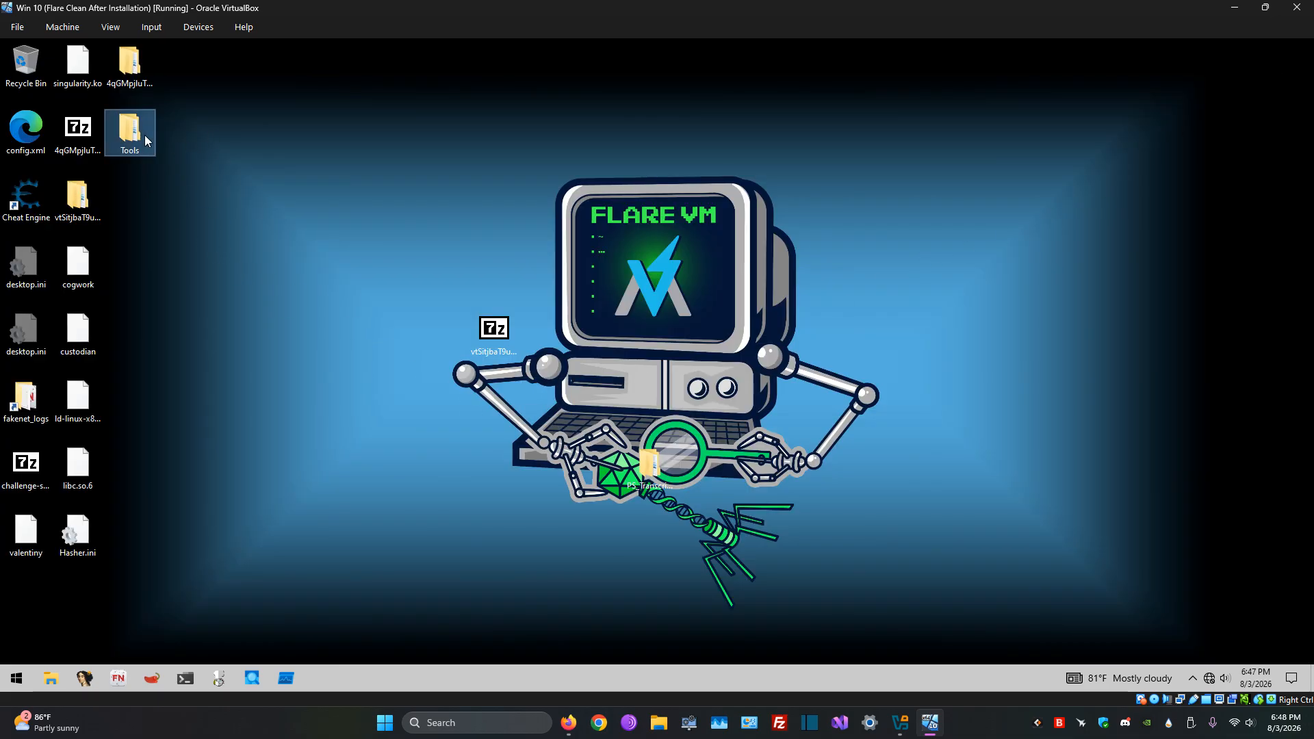
pyautogui.doubleClick(145, 134)
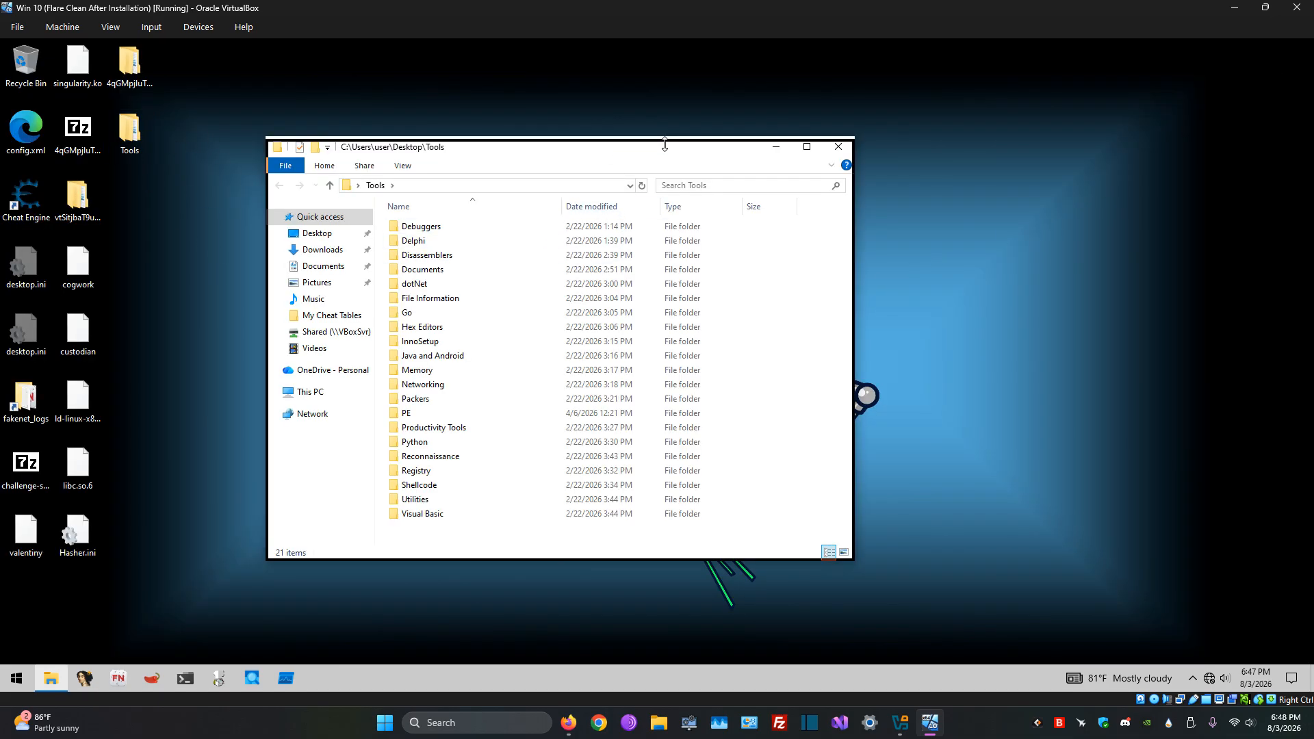
pyautogui.moveTo(663, 147); pyautogui.dragTo(742, 154)
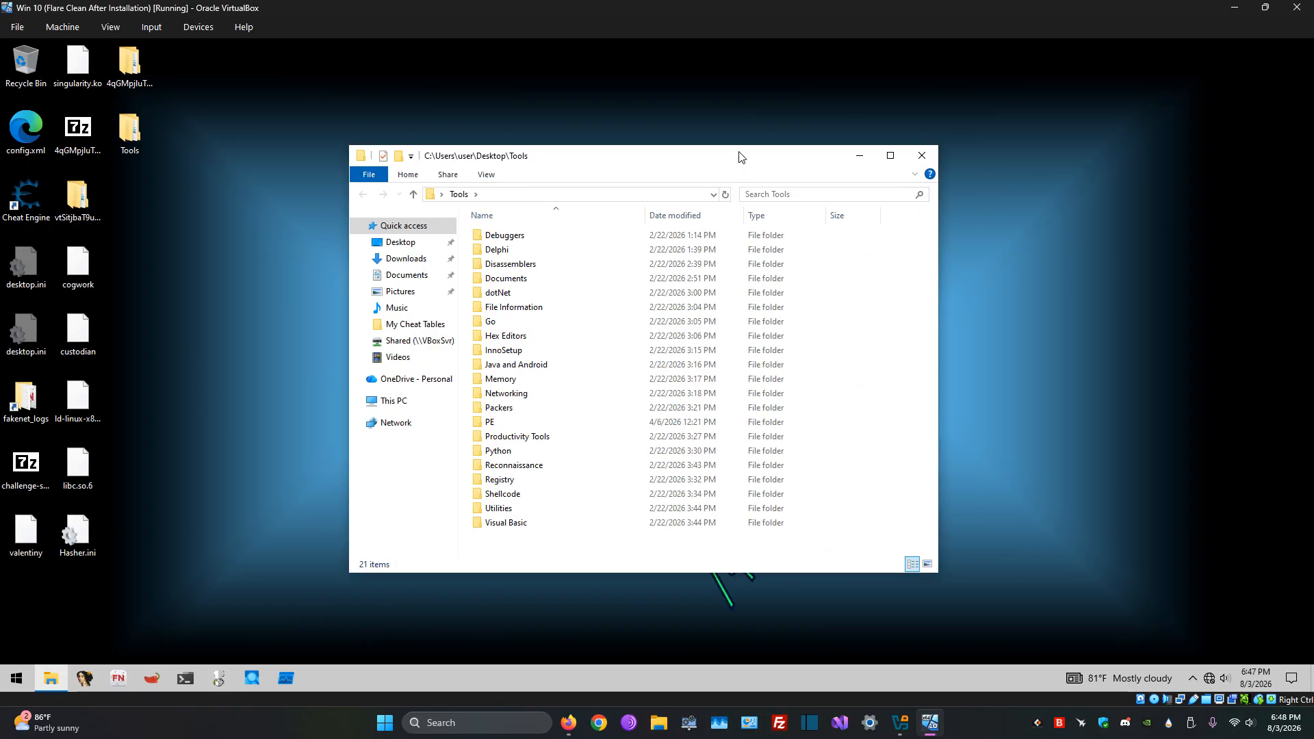
pyautogui.click(878, 335)
pyautogui.click(892, 327)
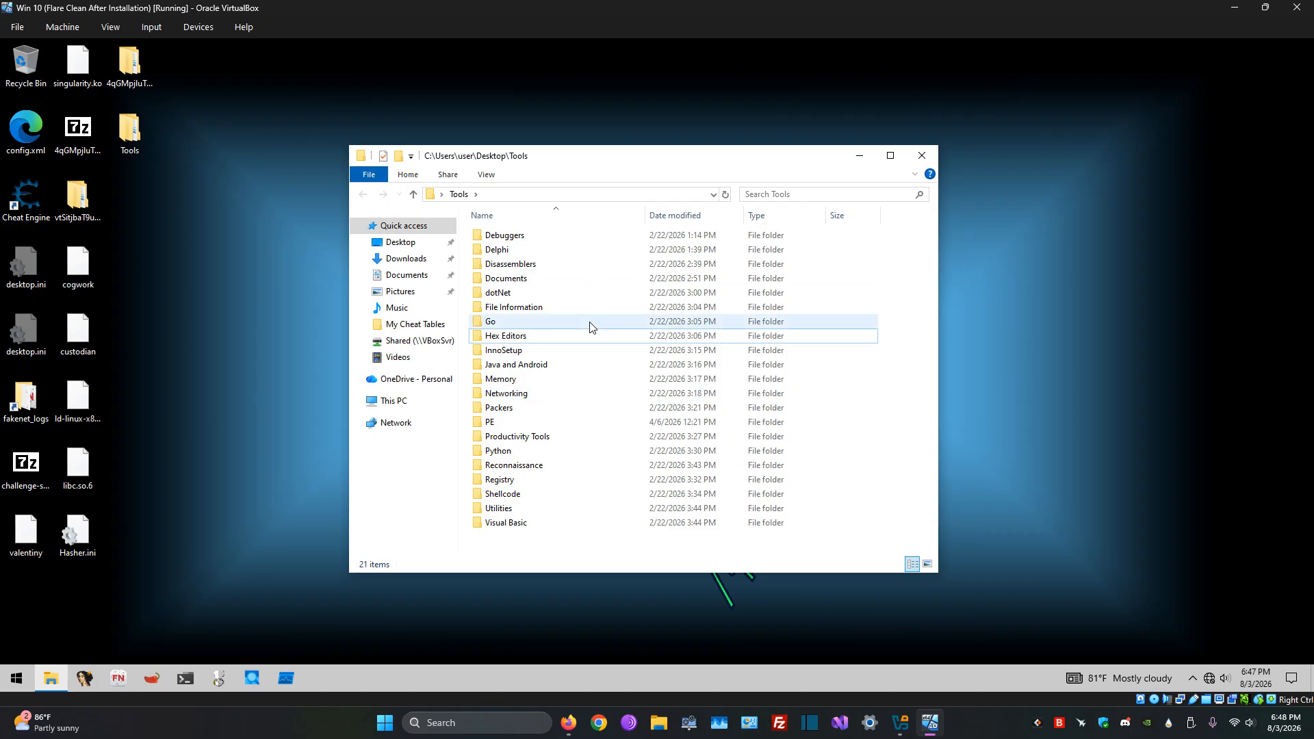
# Step: Search the Tools folder for cyber and select the CyberChef shortcut to find its location
pyautogui.click(797, 192)
pyautogui.write('cyber')
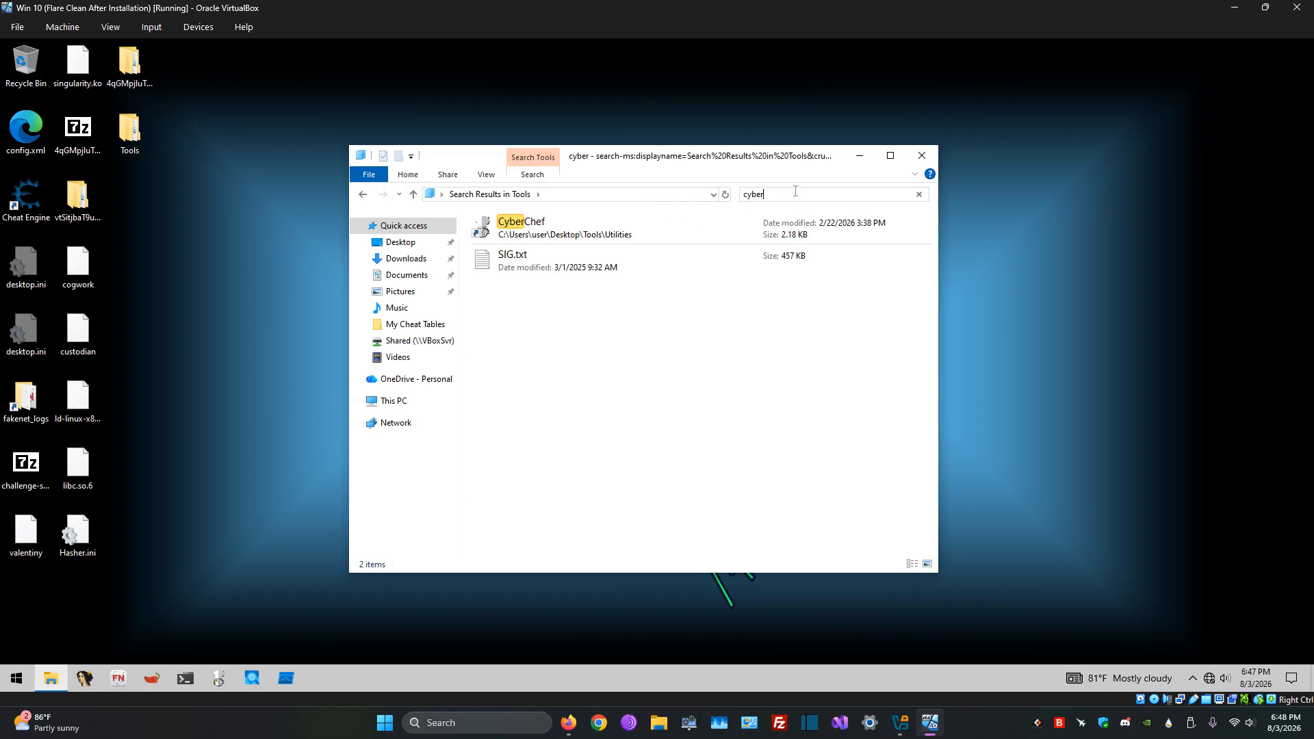
pyautogui.click(606, 235)
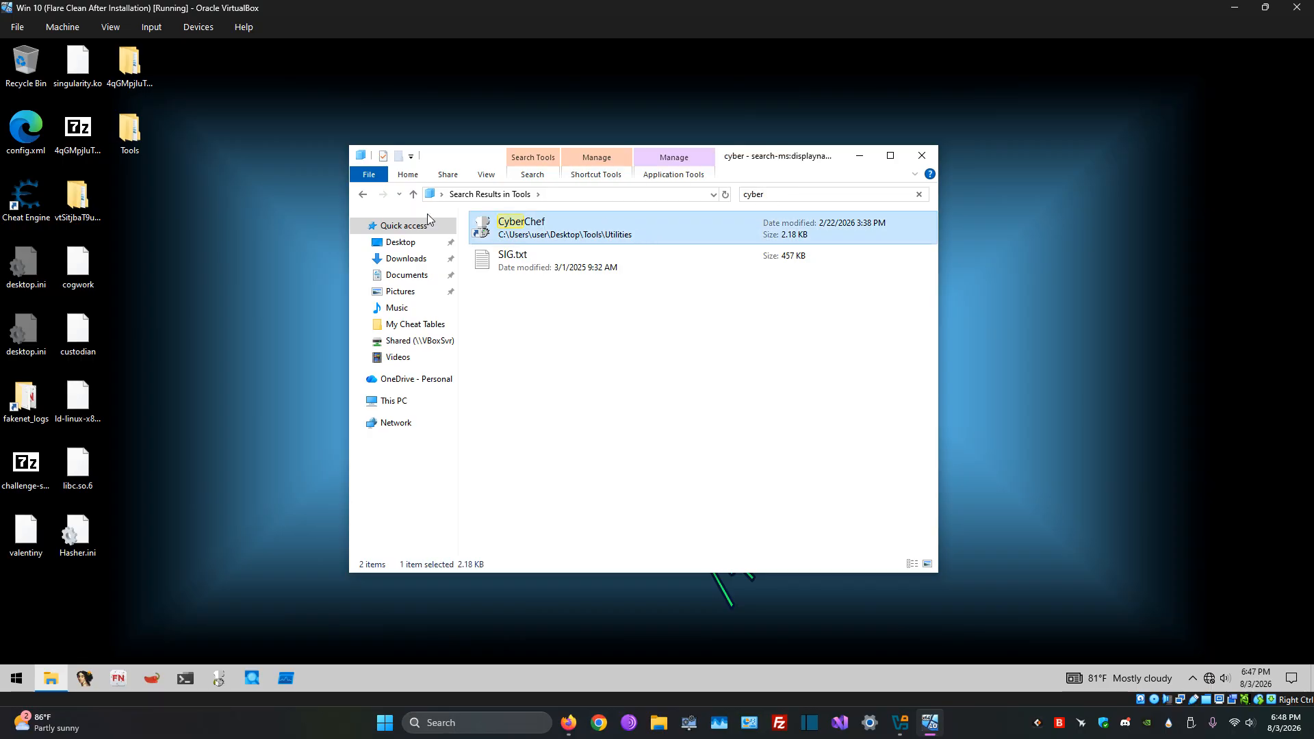
# Step: Return to the Tools folder listing and launch CyberChef from the Utilities folder
pyautogui.click(362, 197)
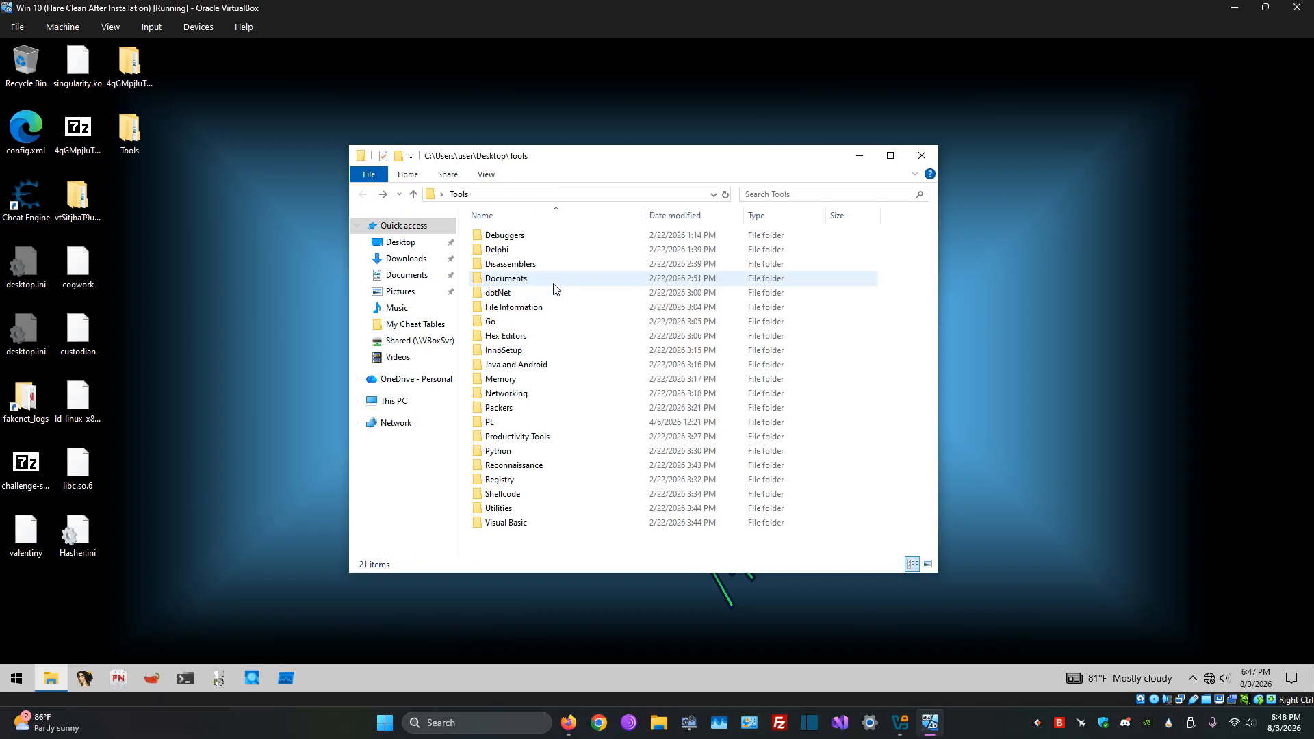
pyautogui.doubleClick(546, 512)
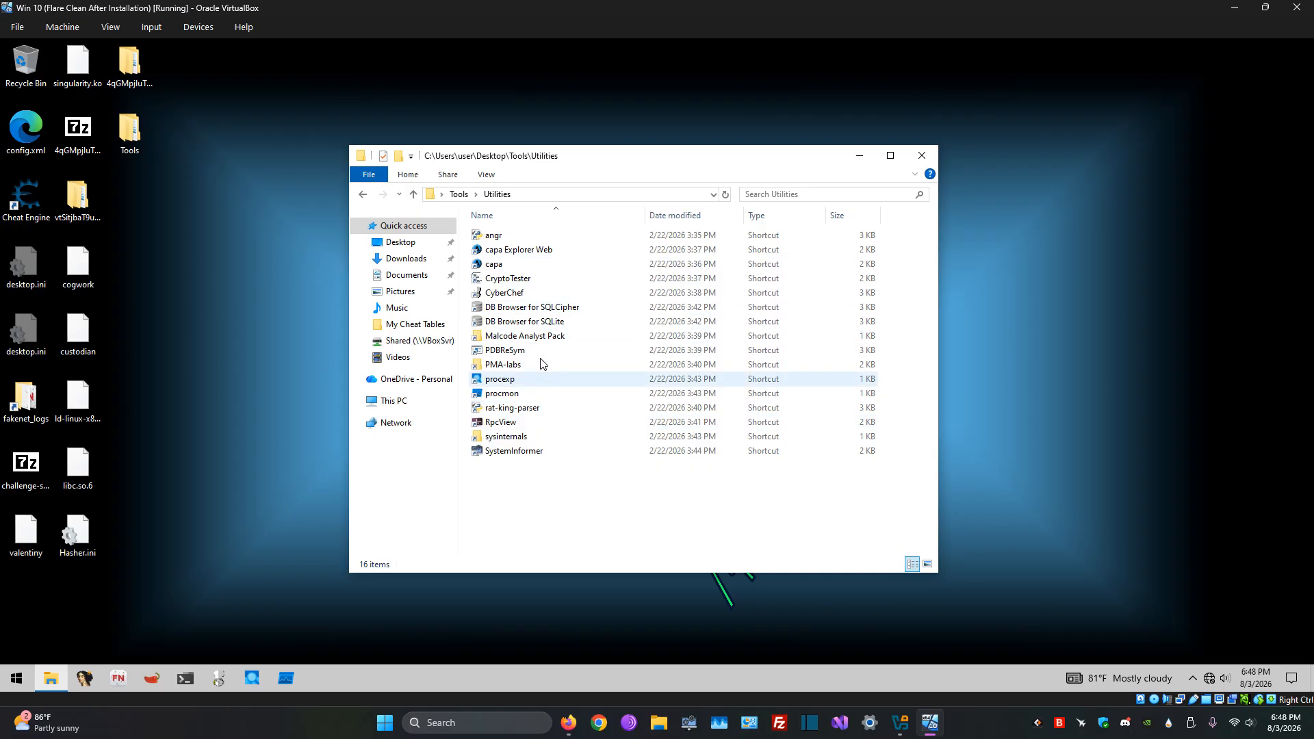
pyautogui.doubleClick(536, 299)
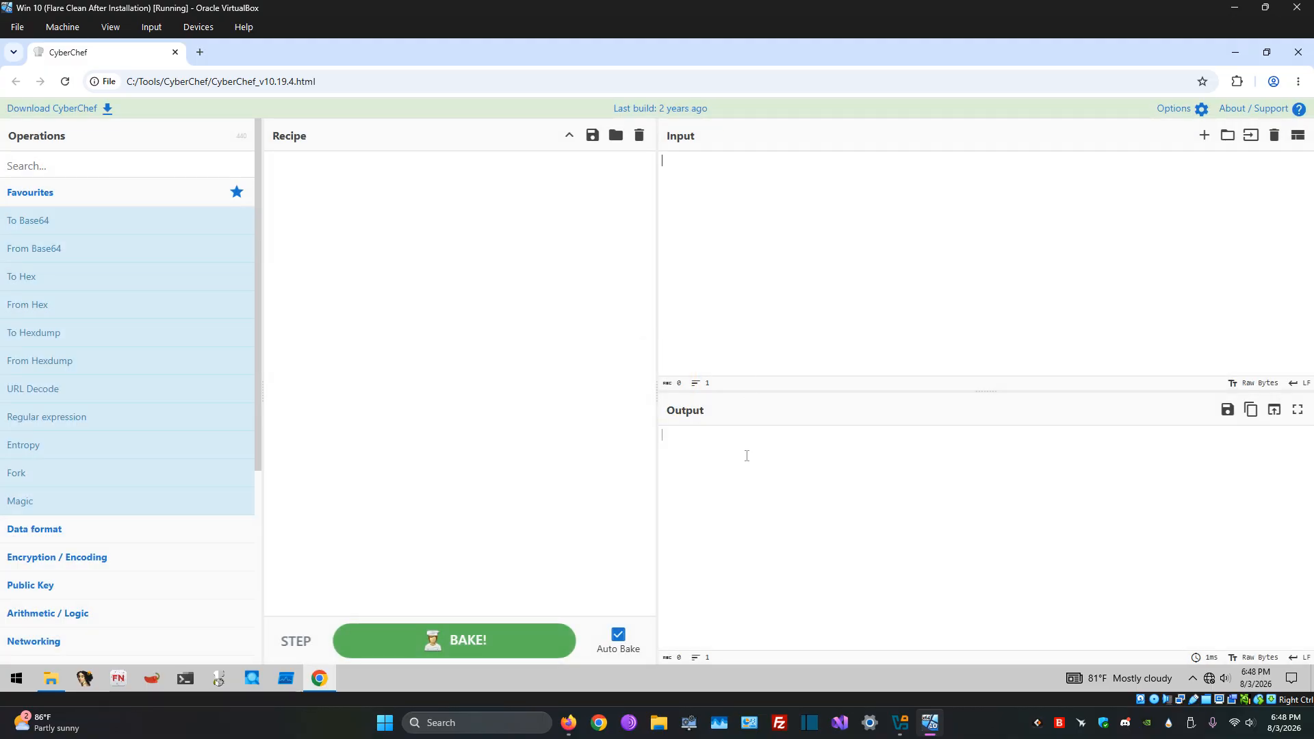
# Step: Examine CyberChef's local file address and its list of operation categories, and close CyberChef and the Utilities folder window
pyautogui.click(746, 180)
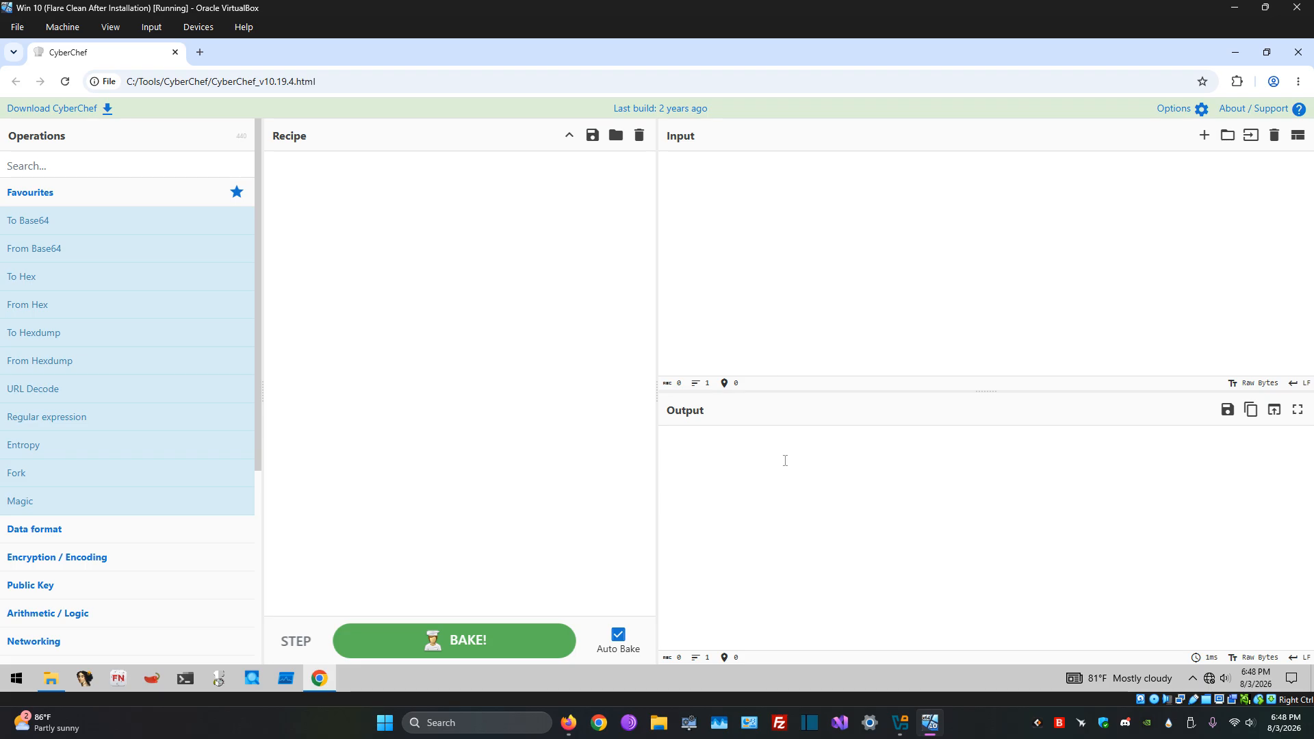
pyautogui.click(344, 78)
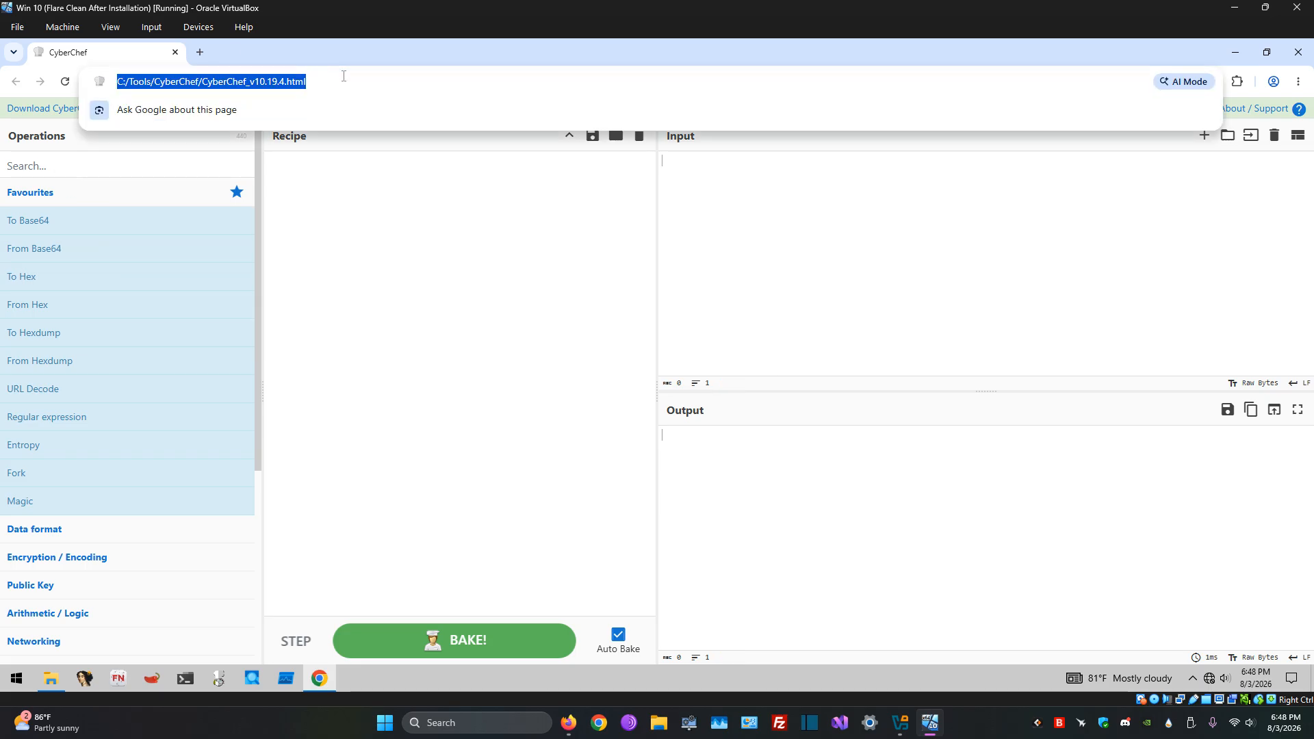
pyautogui.click(458, 267)
pyautogui.scroll(-3, 173, 295)
pyautogui.scroll(2, 172, 299)
pyautogui.scroll(2, 172, 298)
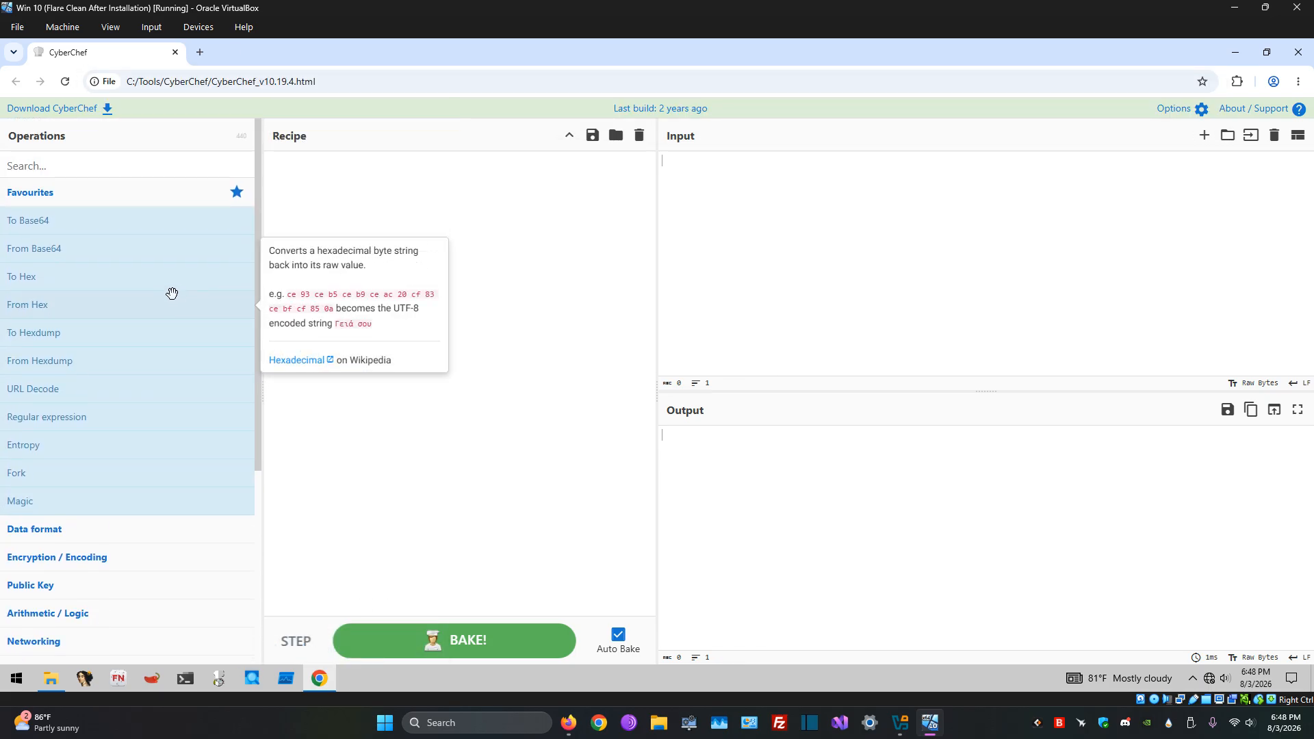
pyautogui.scroll(-4, 170, 212)
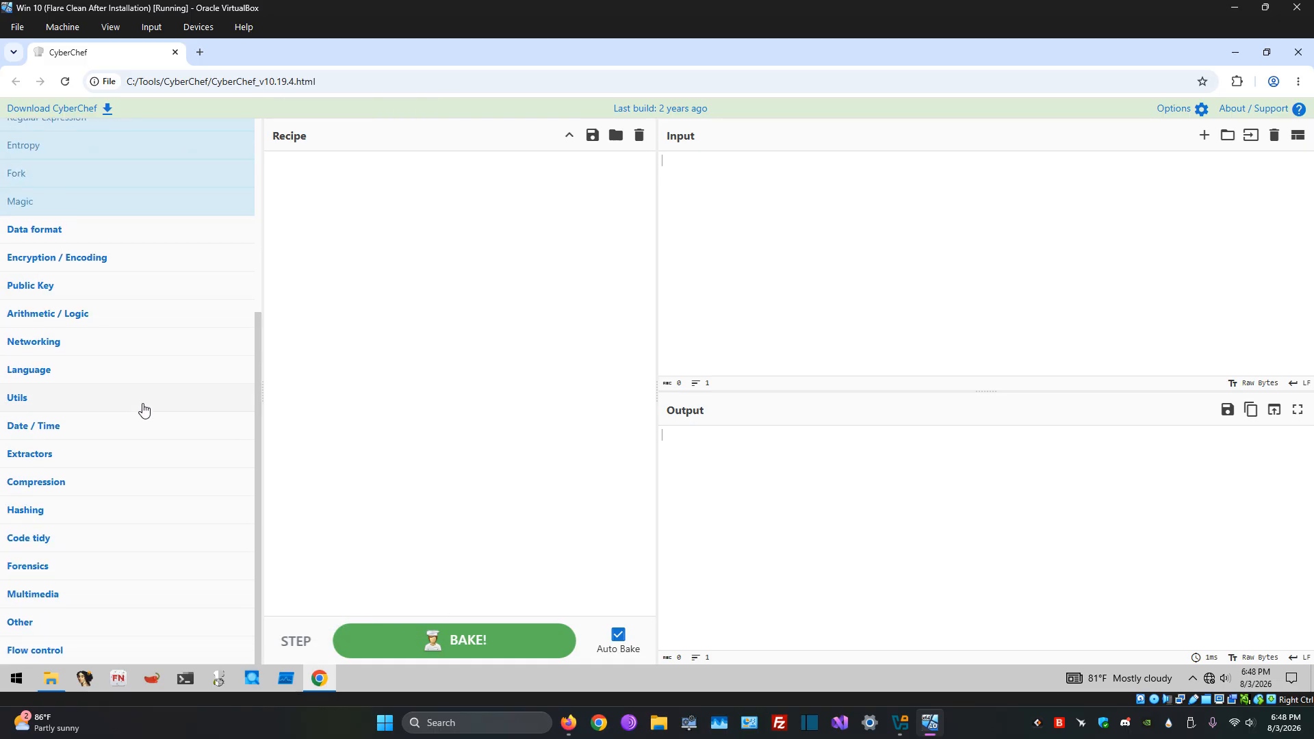
pyautogui.scroll(4, 144, 404)
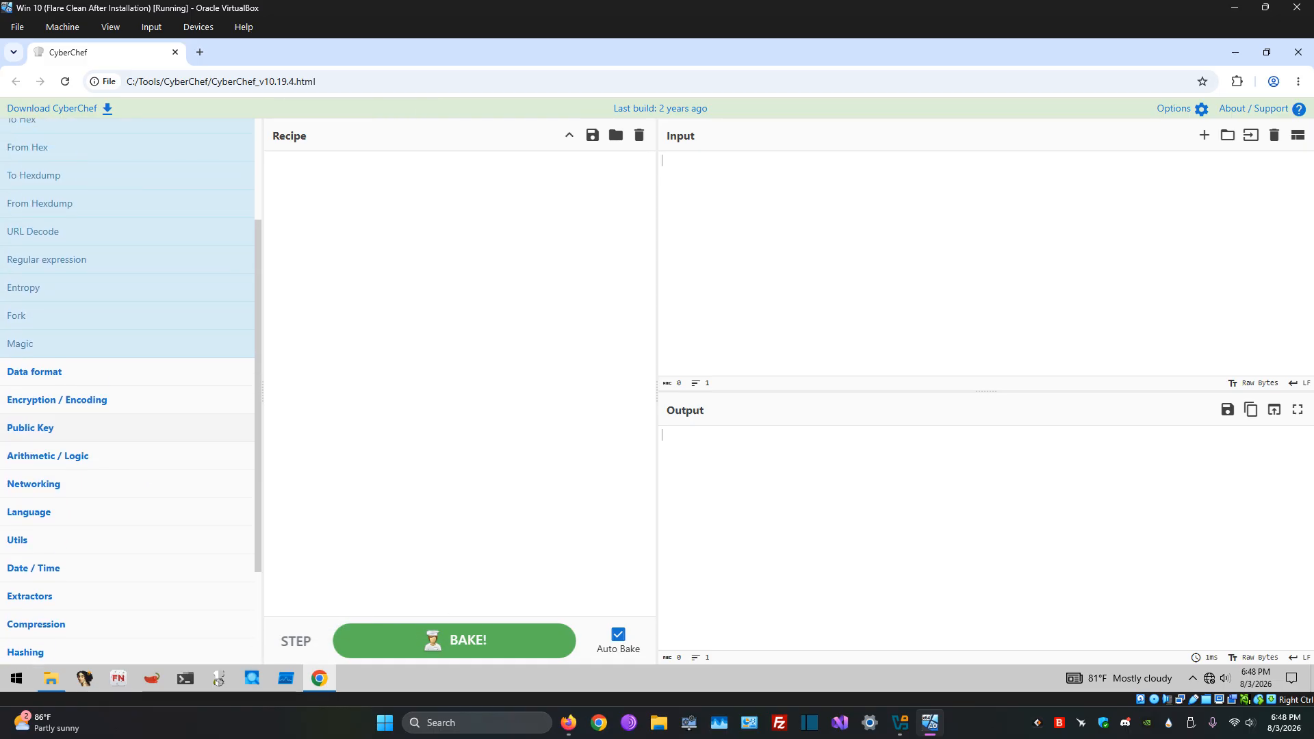
pyautogui.click(1299, 52)
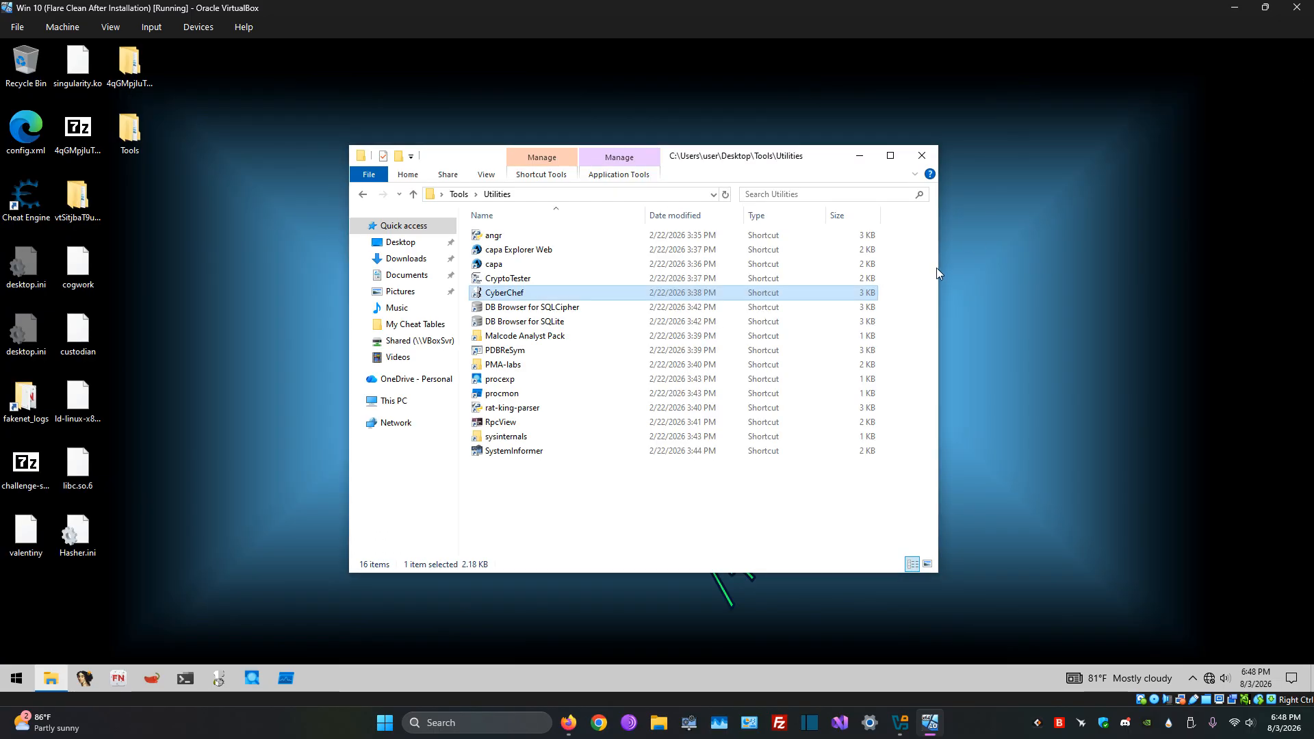
pyautogui.click(922, 156)
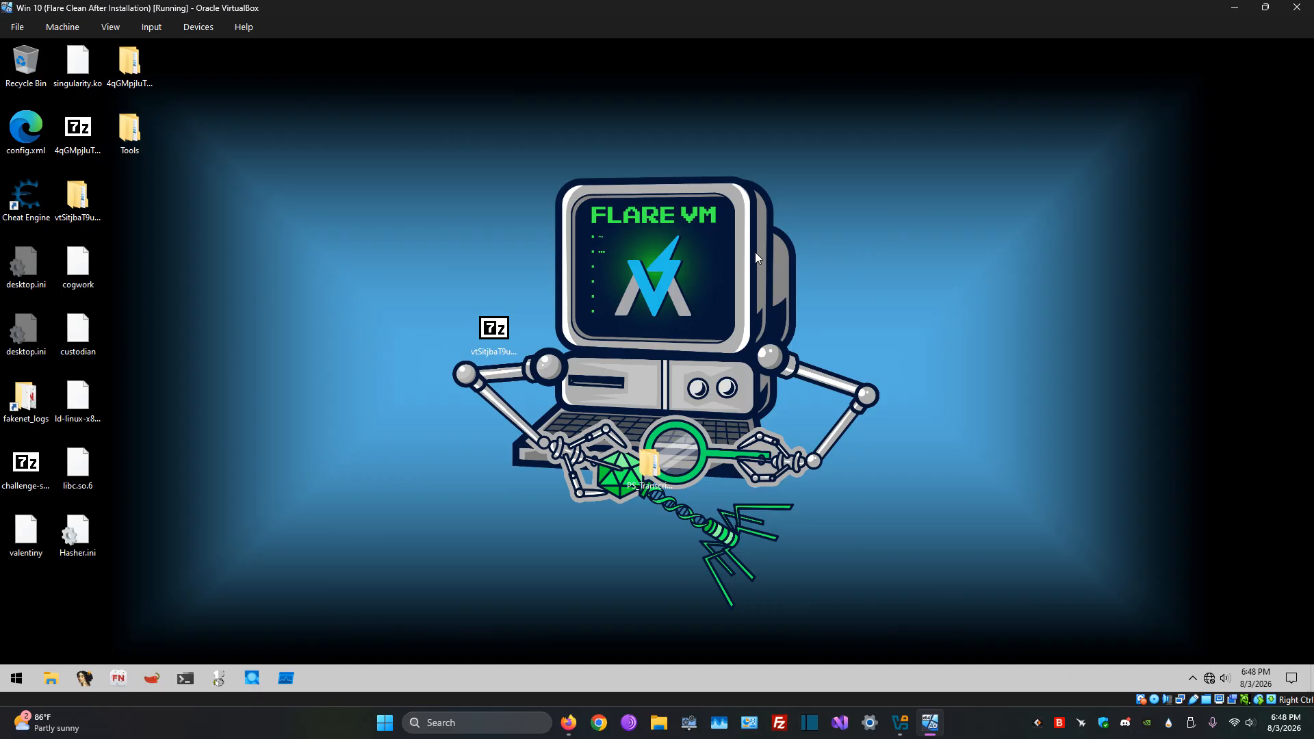